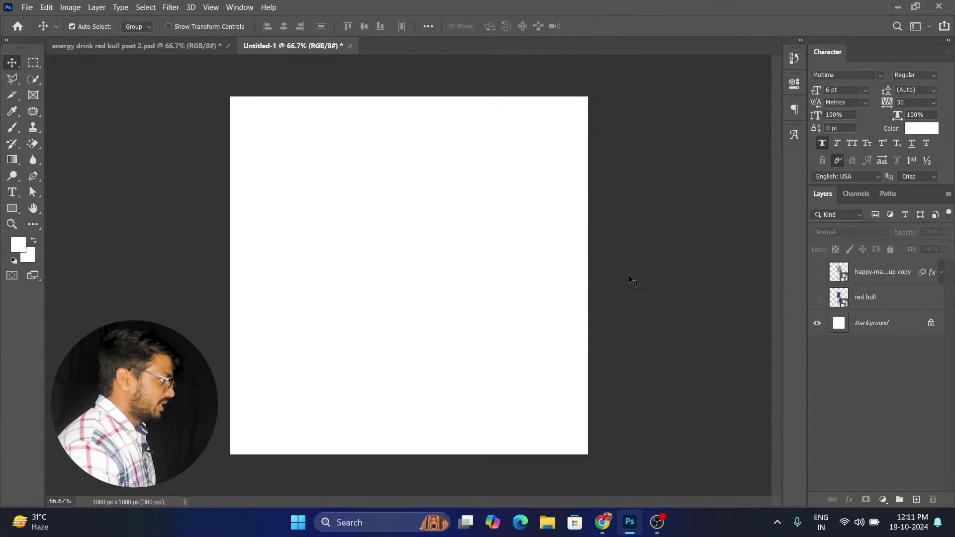
Step: Check the 1080 × 1080 px New Document settings, then cancel the dialog
{"action": "key", "text": "ctrl"}
{"action": "key", "text": "ctrl+n"}
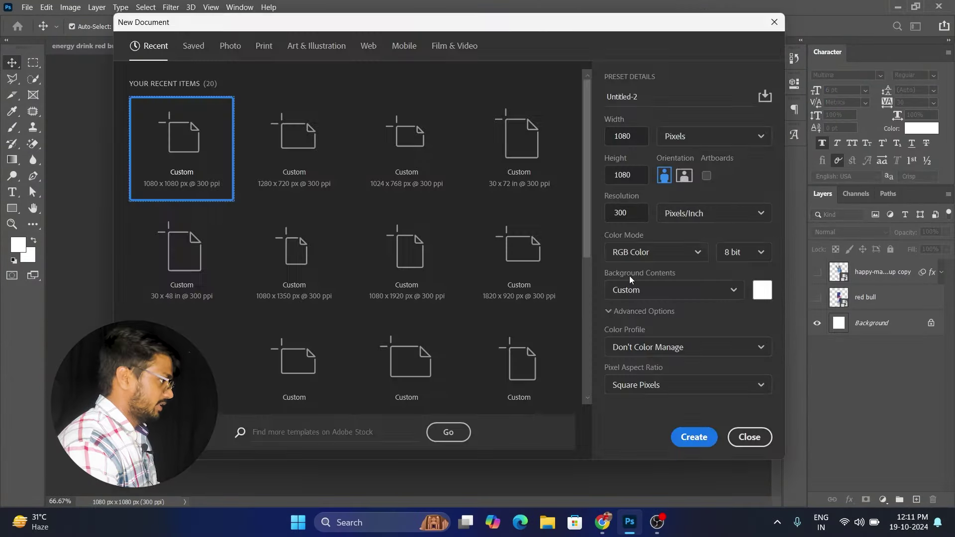
{"action": "left_click", "coordinate": [635, 138]}
{"action": "double_click", "coordinate": [621, 175]}
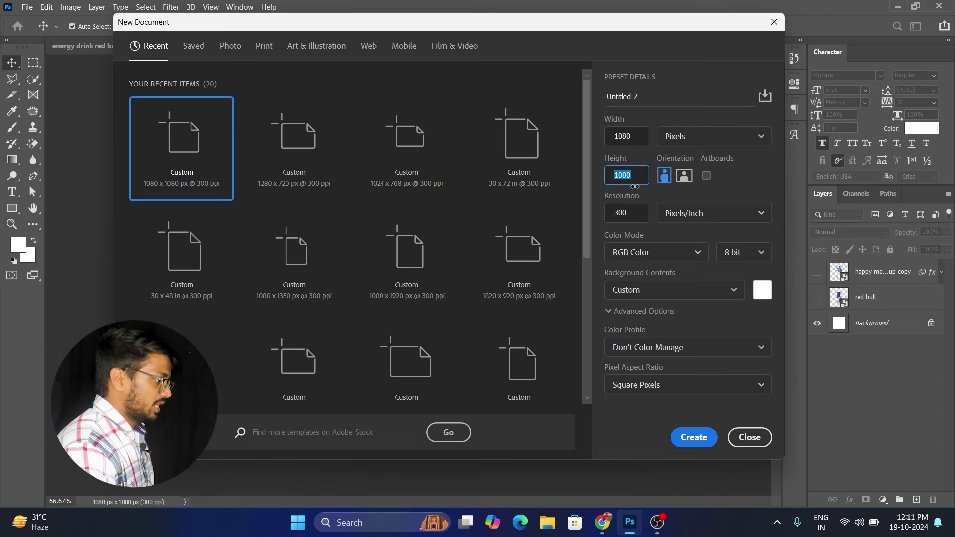
{"action": "left_click", "coordinate": [748, 436]}
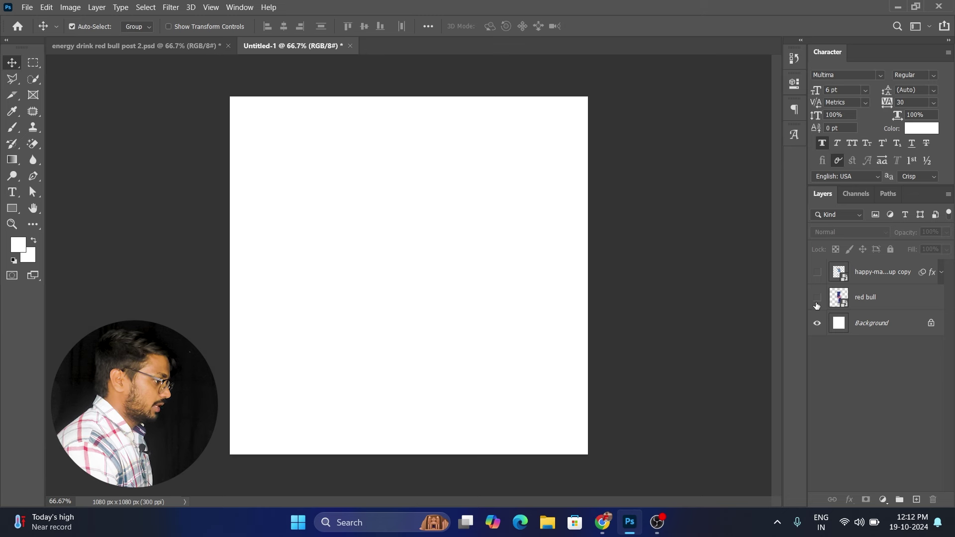
Step: Show the Red Bull can layer and briefly reveal the jumping man over it
{"action": "left_click", "coordinate": [438, 274]}
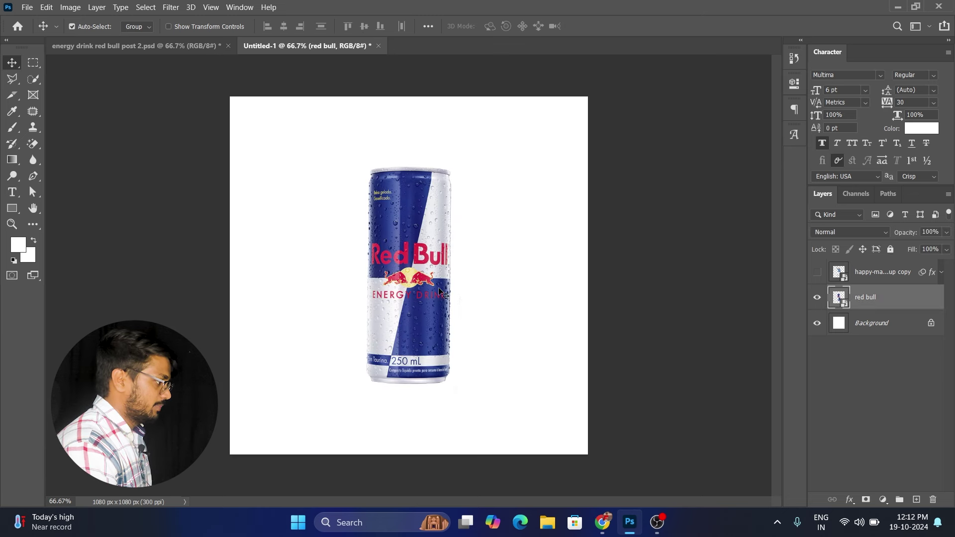
{"action": "left_click", "coordinate": [640, 294]}
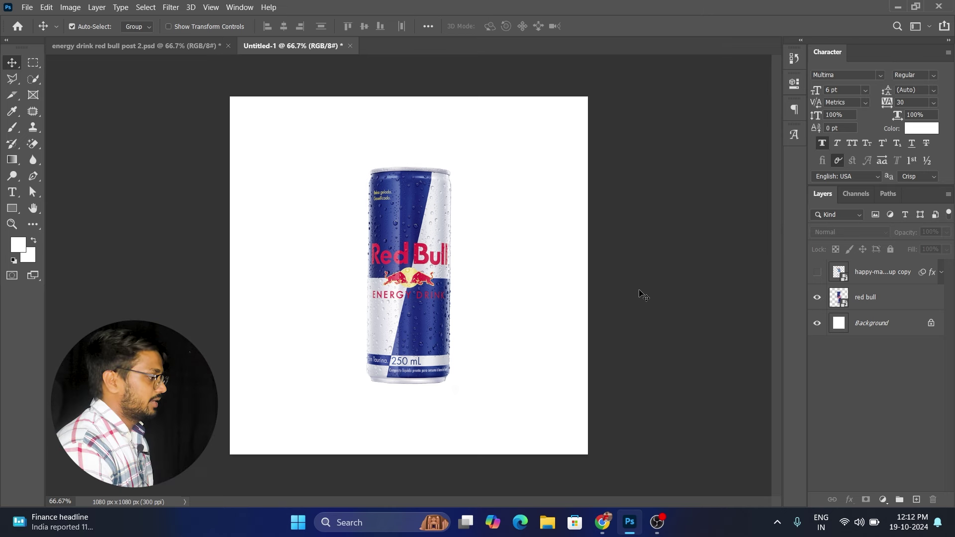
{"action": "left_click", "coordinate": [417, 281]}
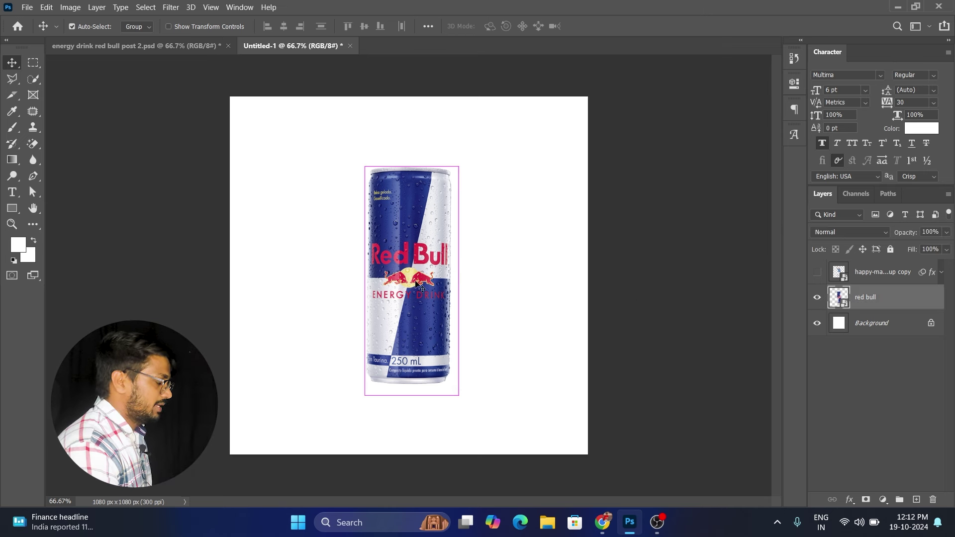
{"action": "left_click", "coordinate": [617, 317]}
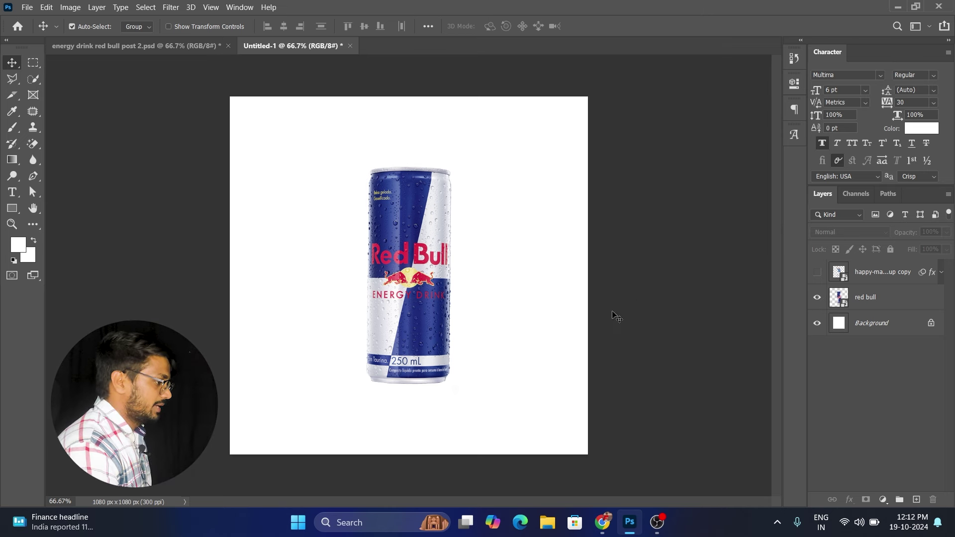
{"action": "left_click", "coordinate": [817, 272]}
{"action": "left_click_drag", "start_coordinate": [419, 252], "coordinate": [418, 255]}
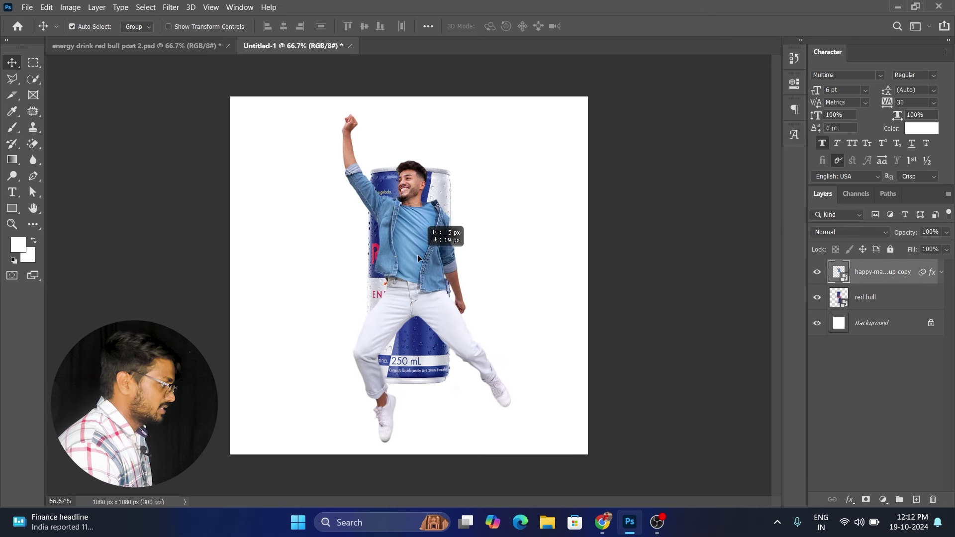
Step: Hide the jumping man, keep the can centred, and select the Background layer
{"action": "left_click", "coordinate": [875, 297]}
{"action": "left_click", "coordinate": [817, 272]}
{"action": "left_click", "coordinate": [696, 296]}
{"action": "left_click", "coordinate": [818, 273]}
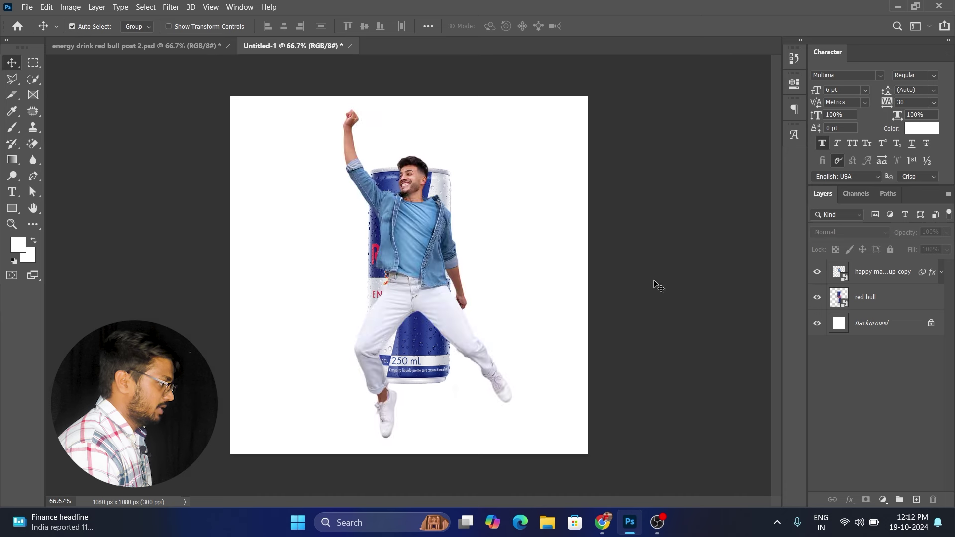
{"action": "left_click", "coordinate": [403, 238]}
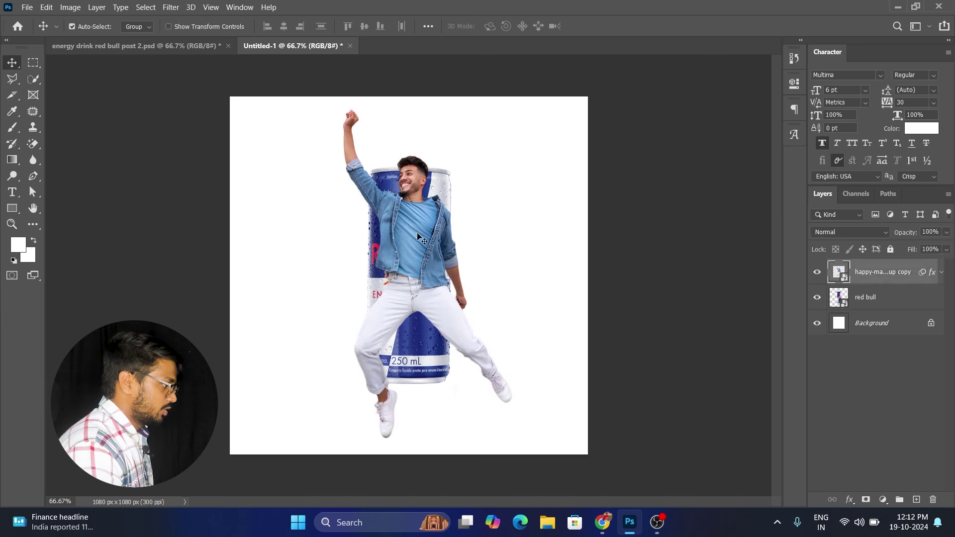
{"action": "left_click", "coordinate": [817, 273]}
{"action": "left_click", "coordinate": [720, 296]}
{"action": "left_click_drag", "start_coordinate": [457, 321], "coordinate": [450, 311]}
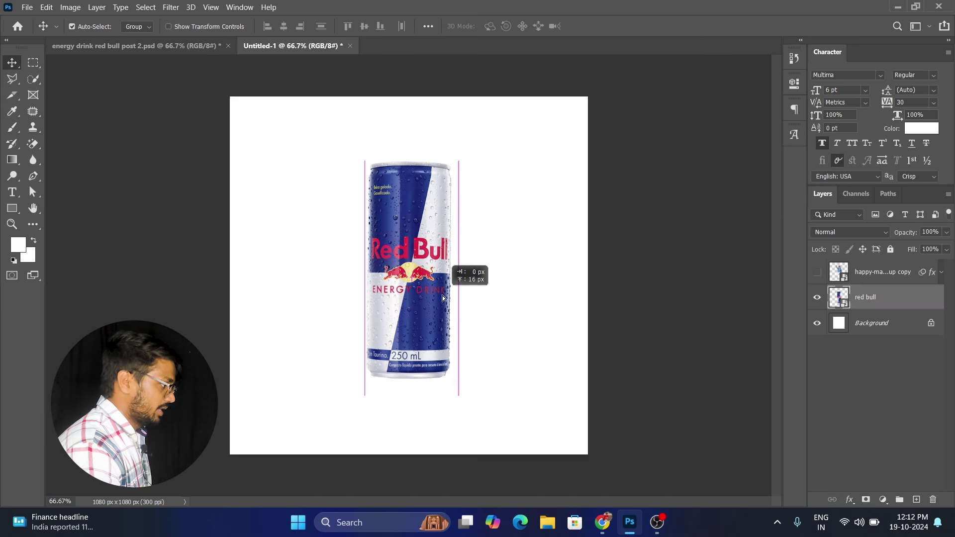
{"action": "left_click", "coordinate": [545, 318]}
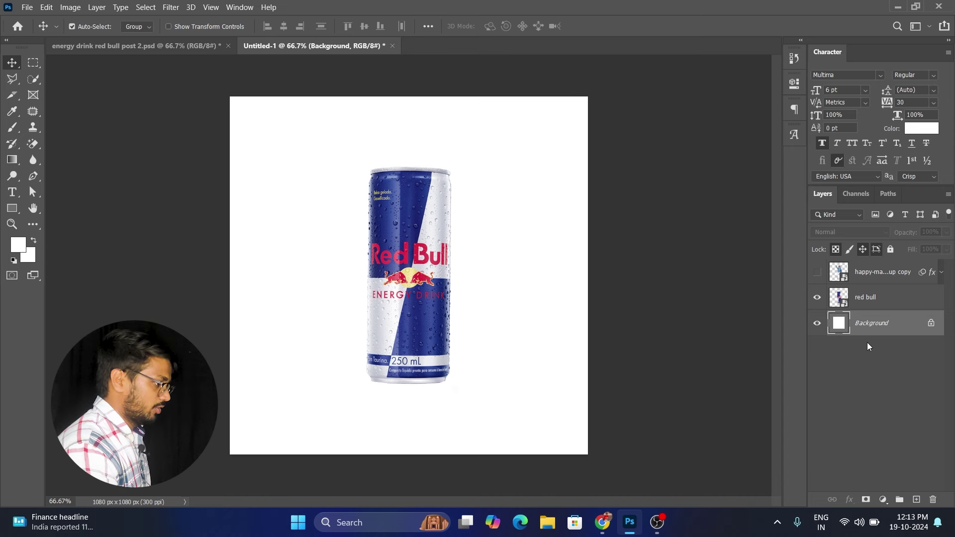
Step: Add a Solid Color fill layer in blue #233b8a
{"action": "left_click", "coordinate": [883, 500]}
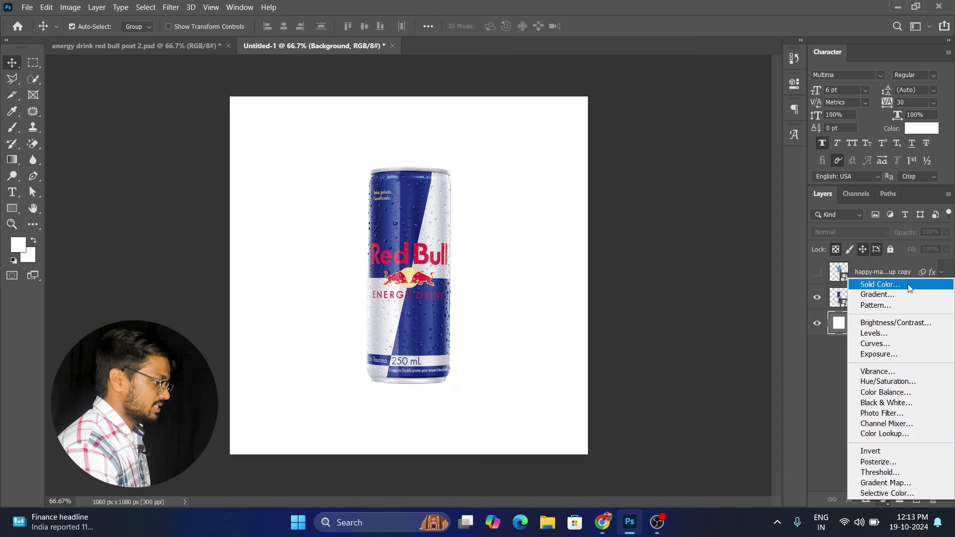
{"action": "left_click", "coordinate": [878, 283]}
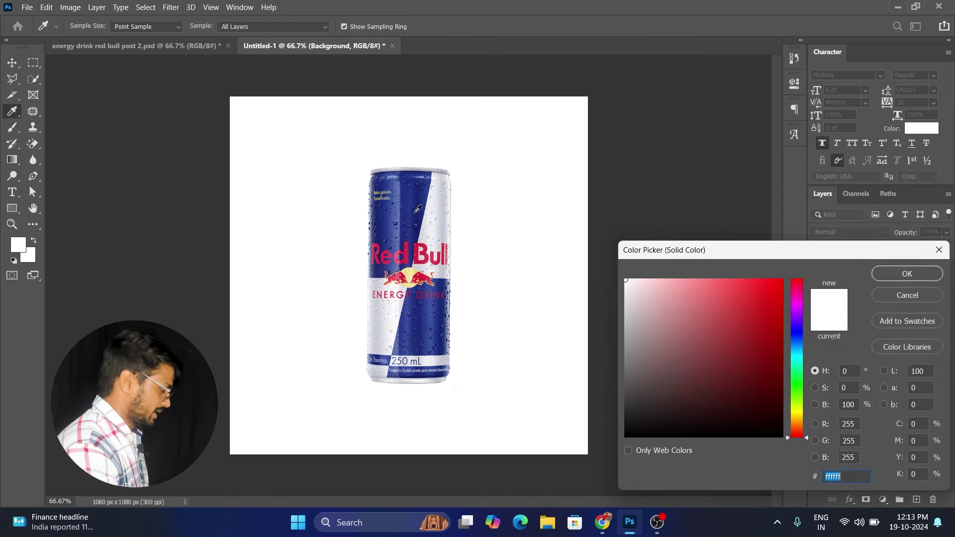
{"action": "left_click", "coordinate": [416, 211]}
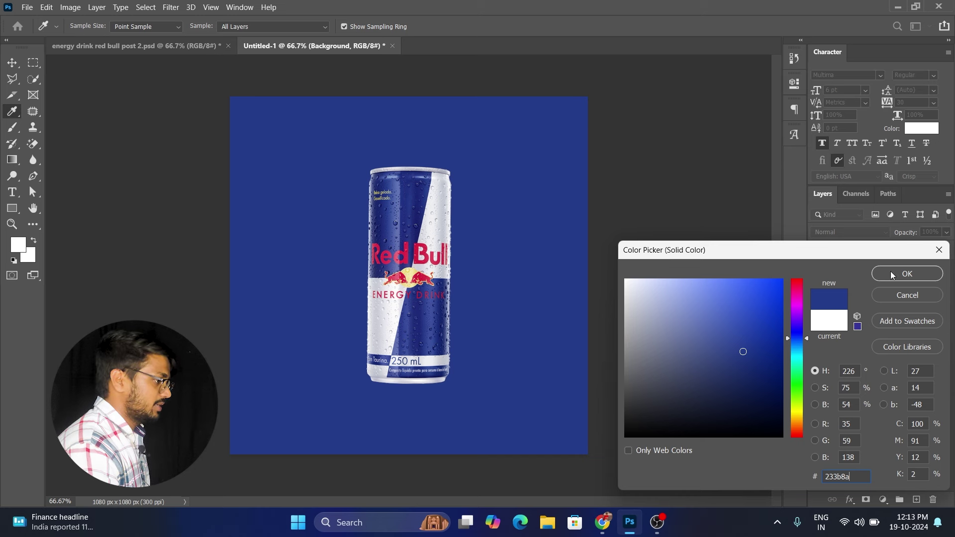
{"action": "left_click", "coordinate": [907, 274]}
Step: Reposition the Red Bull can roughly 10 px lower on the canvas
{"action": "key", "text": "v"}
{"action": "left_click_drag", "start_coordinate": [411, 302], "coordinate": [413, 300]}
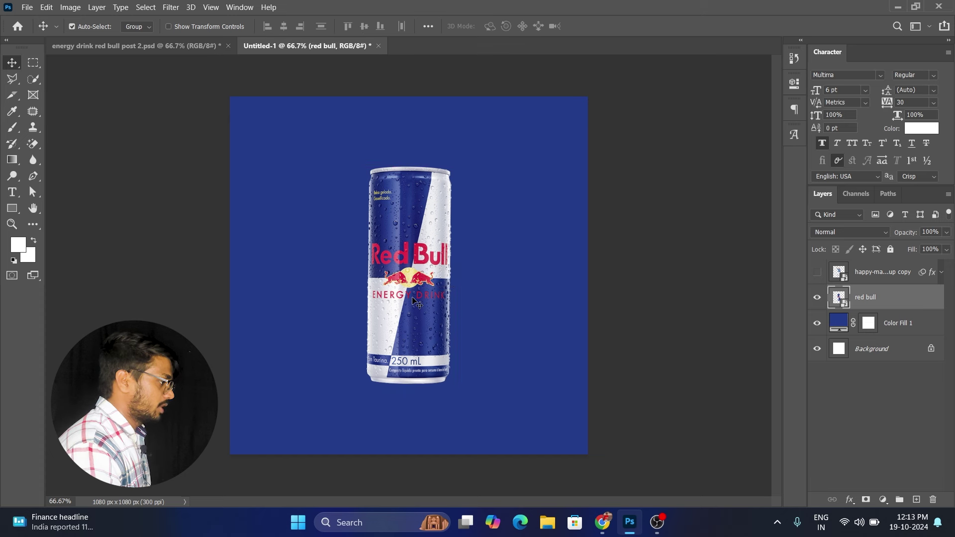
{"action": "left_click_drag", "start_coordinate": [417, 301], "coordinate": [422, 297]}
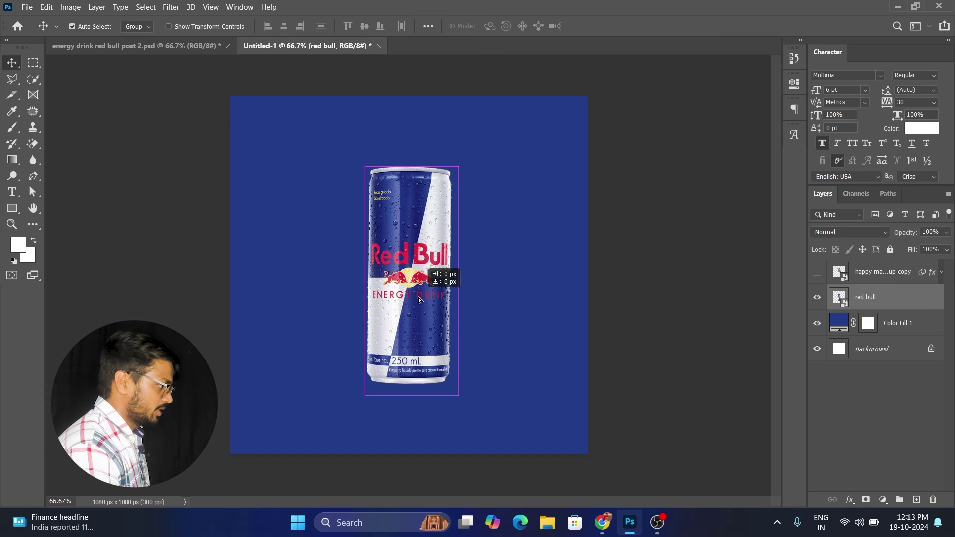
{"action": "left_click_drag", "start_coordinate": [422, 296], "coordinate": [423, 302]}
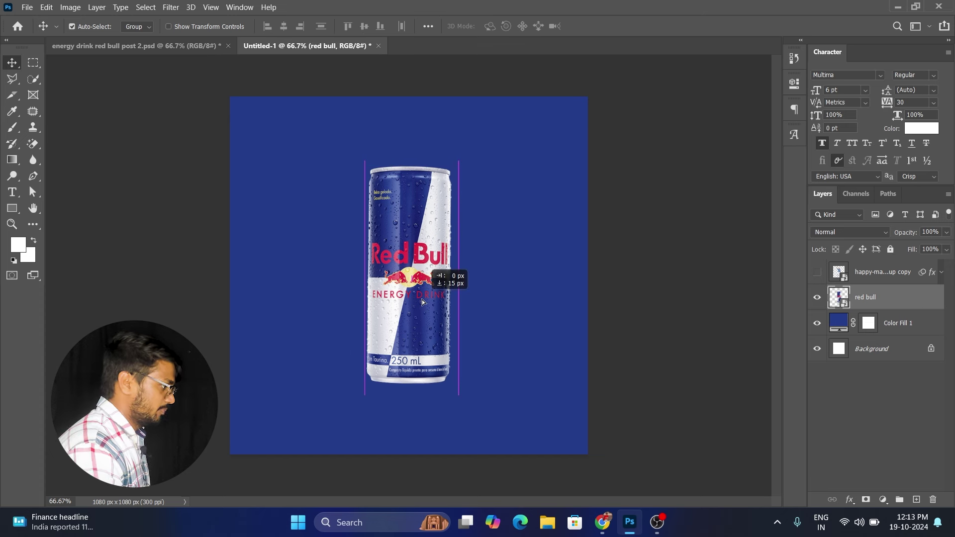
{"action": "left_click", "coordinate": [596, 302]}
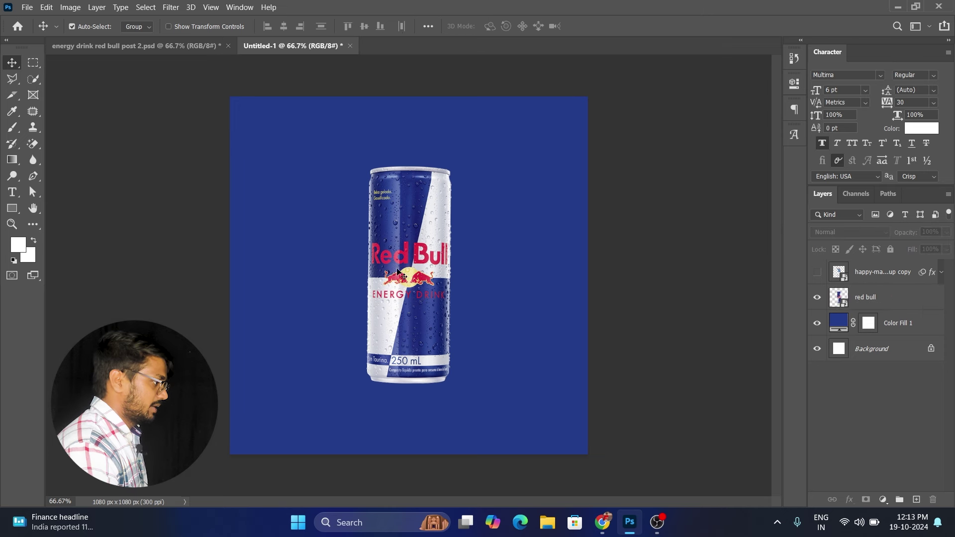
{"action": "left_click_drag", "start_coordinate": [413, 285], "coordinate": [413, 289]}
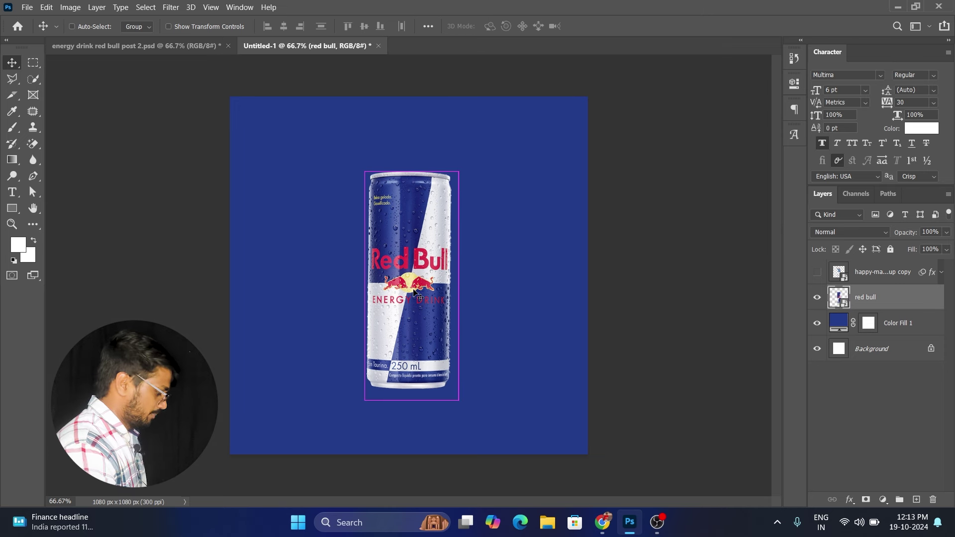
Step: Rotate the can 20° and shift it slightly down-right
{"action": "key", "text": "ctrl+t"}
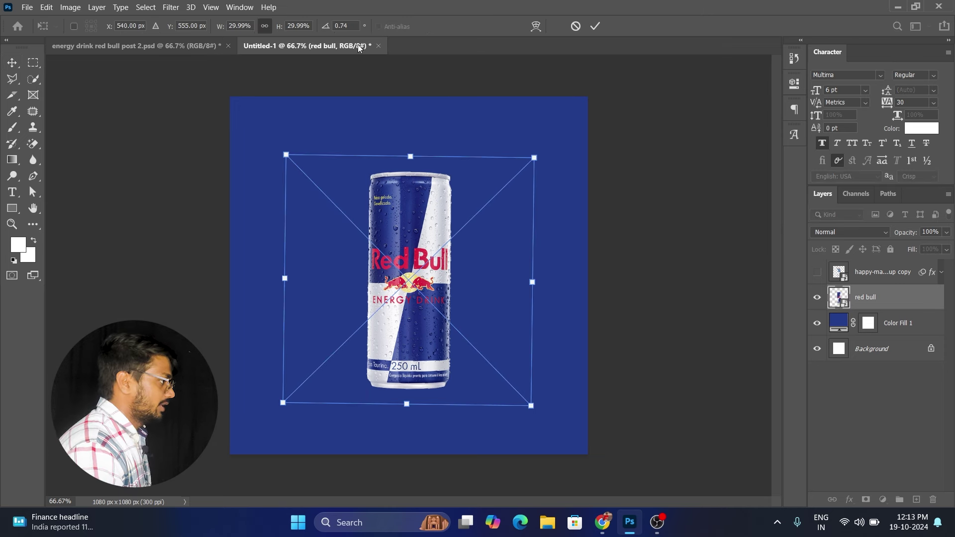
{"action": "type", "text": "2"}
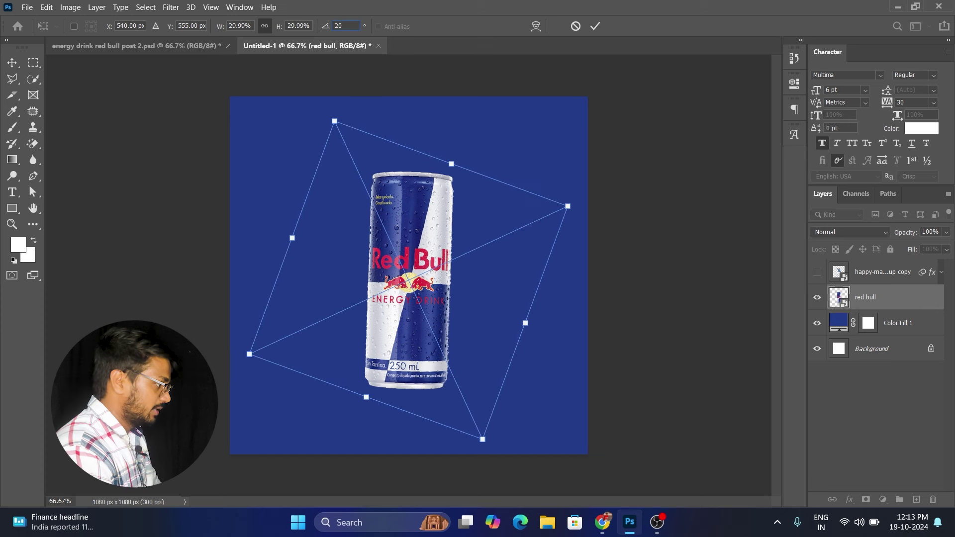
{"action": "type", "text": "00"}
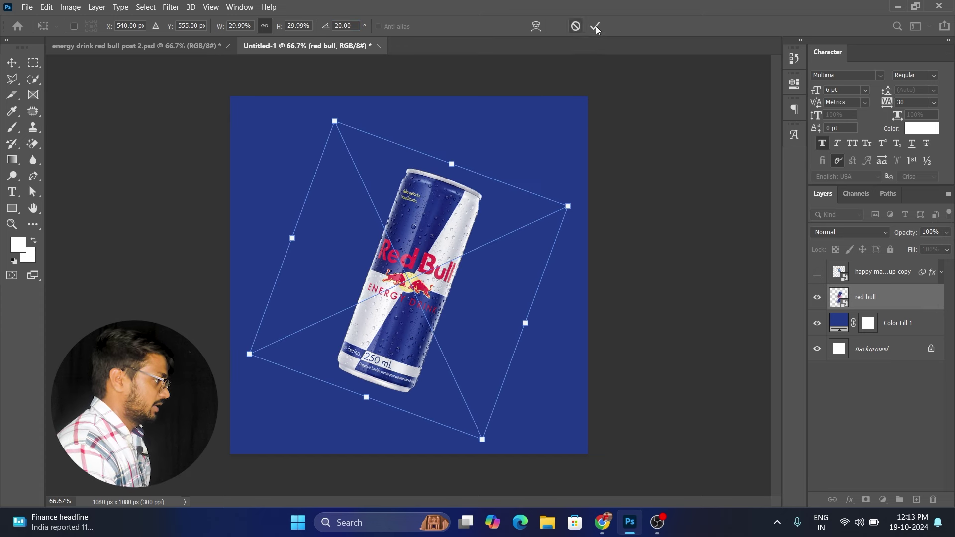
{"action": "left_click", "coordinate": [595, 26]}
{"action": "left_click", "coordinate": [416, 299]}
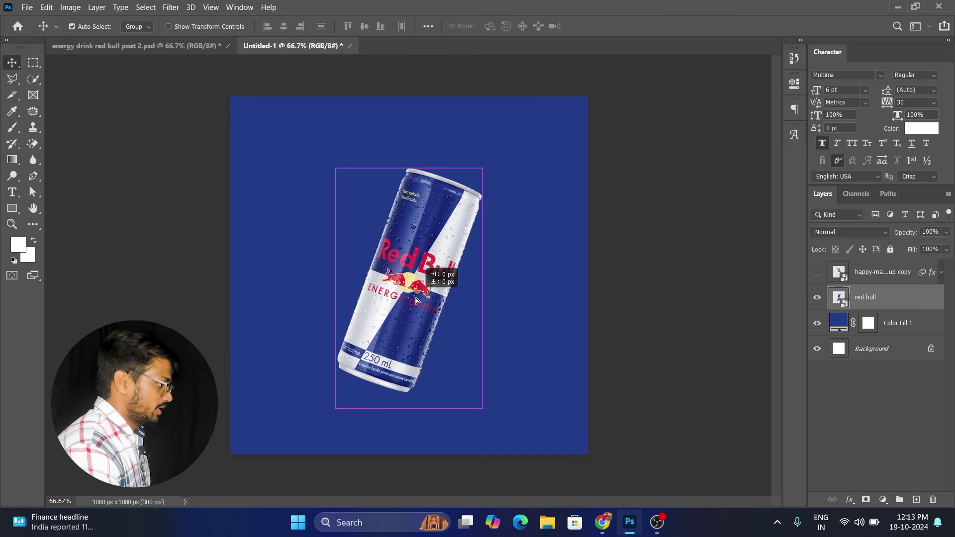
{"action": "left_click_drag", "start_coordinate": [415, 299], "coordinate": [420, 304]}
Step: Show the jumping man, move his layer beneath the can, and adjust both positions
{"action": "left_click", "coordinate": [829, 288], "text": "ctrl"}
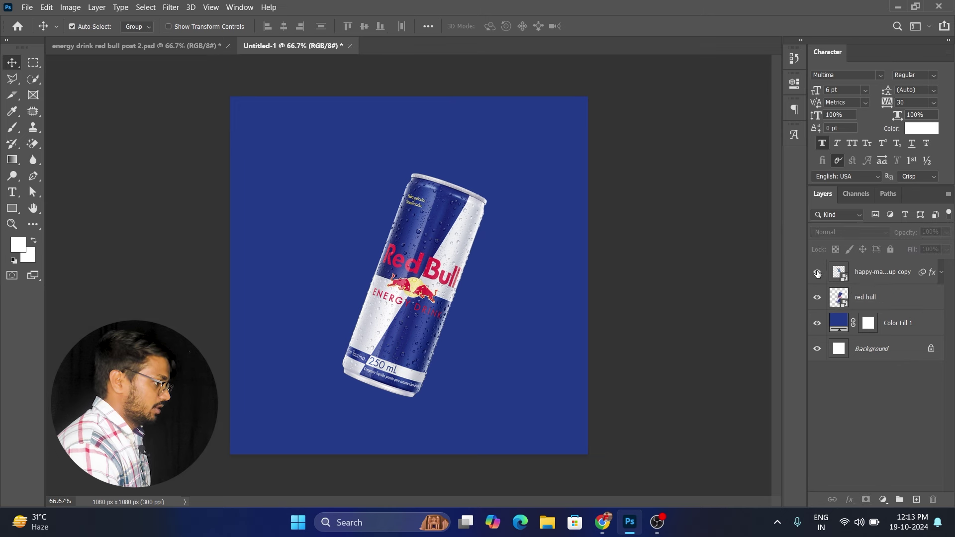
{"action": "left_click", "coordinate": [818, 273]}
{"action": "left_click", "coordinate": [869, 276]}
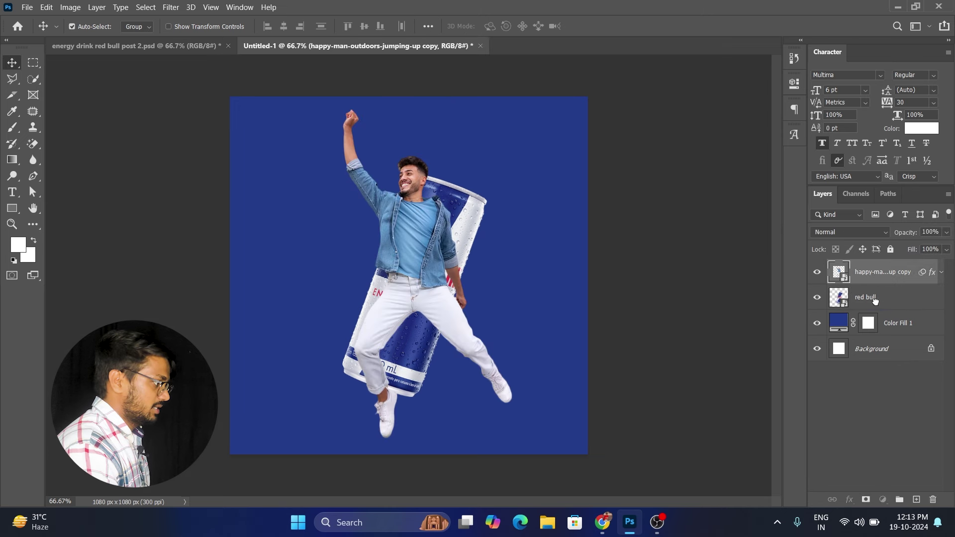
{"action": "left_click_drag", "start_coordinate": [871, 278], "coordinate": [871, 311]}
{"action": "left_click_drag", "start_coordinate": [437, 263], "coordinate": [468, 303]}
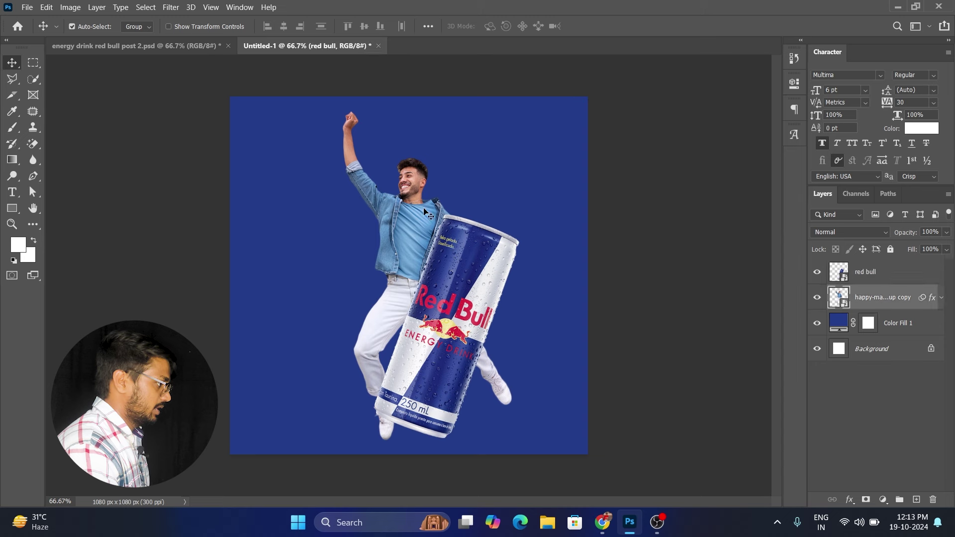
{"action": "left_click_drag", "start_coordinate": [420, 208], "coordinate": [423, 205]}
{"action": "left_click_drag", "start_coordinate": [470, 322], "coordinate": [459, 302]}
Step: Hide the jumping man and duplicate the centred red bull can layer
{"action": "left_click", "coordinate": [876, 297]}
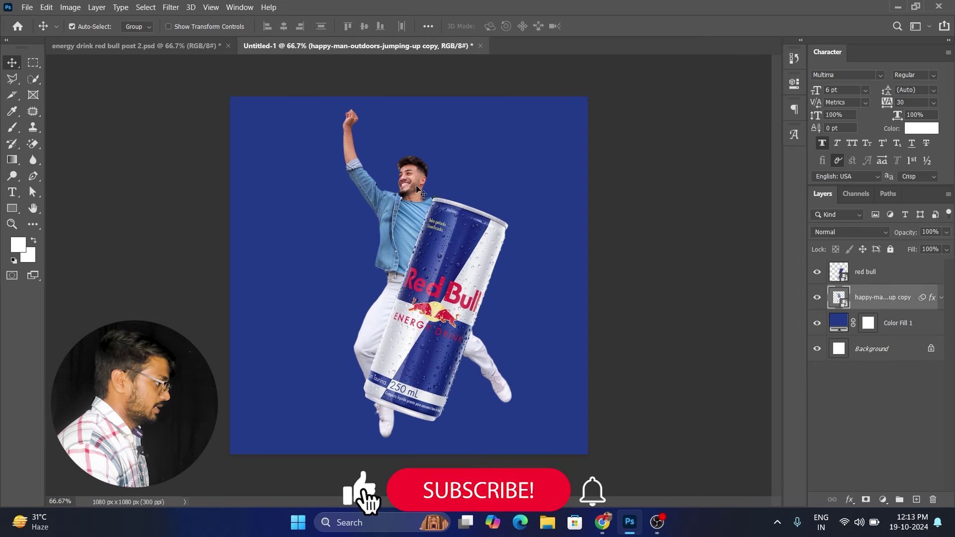
{"action": "left_click", "coordinate": [817, 297]}
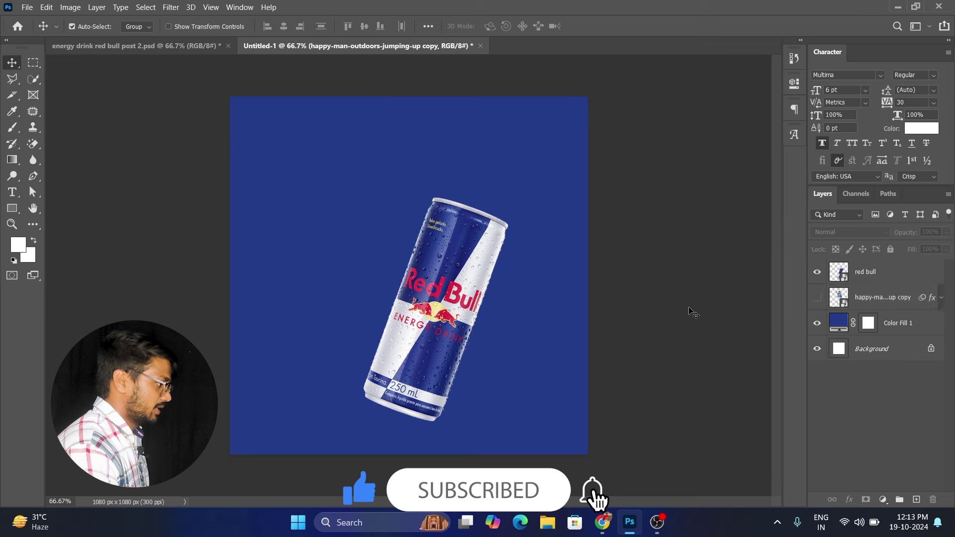
{"action": "left_click", "coordinate": [694, 313]}
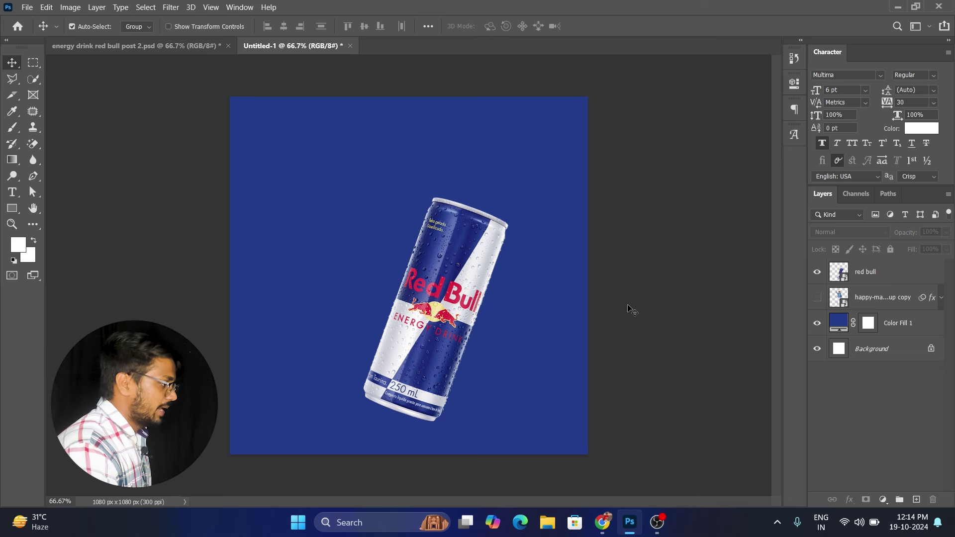
{"action": "left_click", "coordinate": [448, 300]}
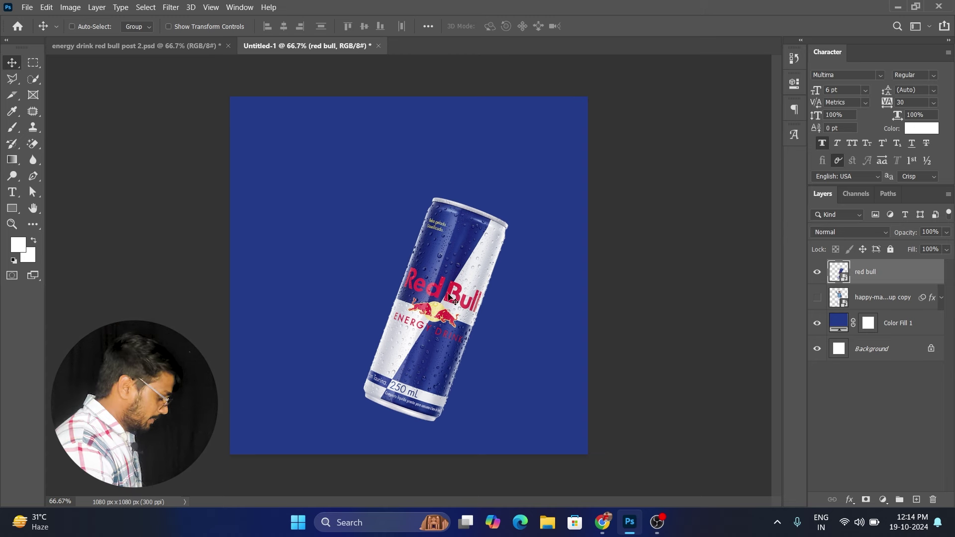
{"action": "key", "text": "ctrl+j"}
Step: Rasterize the original red bull layer and nudge it a few pixels right and down
{"action": "left_click", "coordinate": [884, 297]}
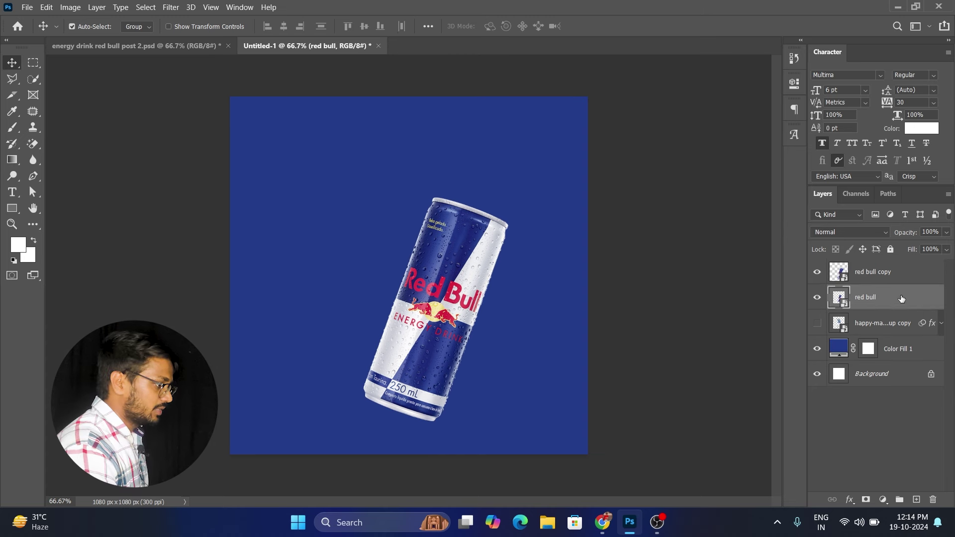
{"action": "right_click", "coordinate": [885, 297]}
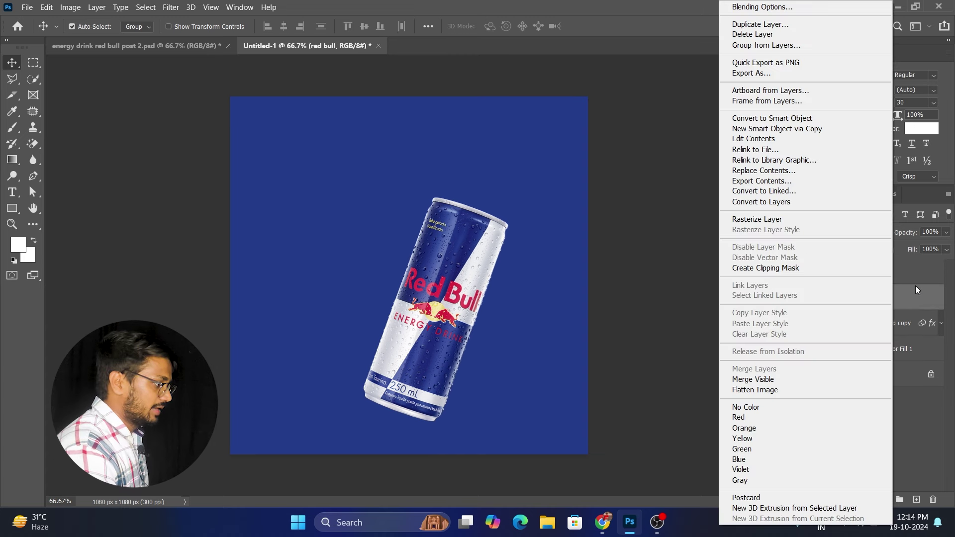
{"action": "left_click", "coordinate": [768, 221]}
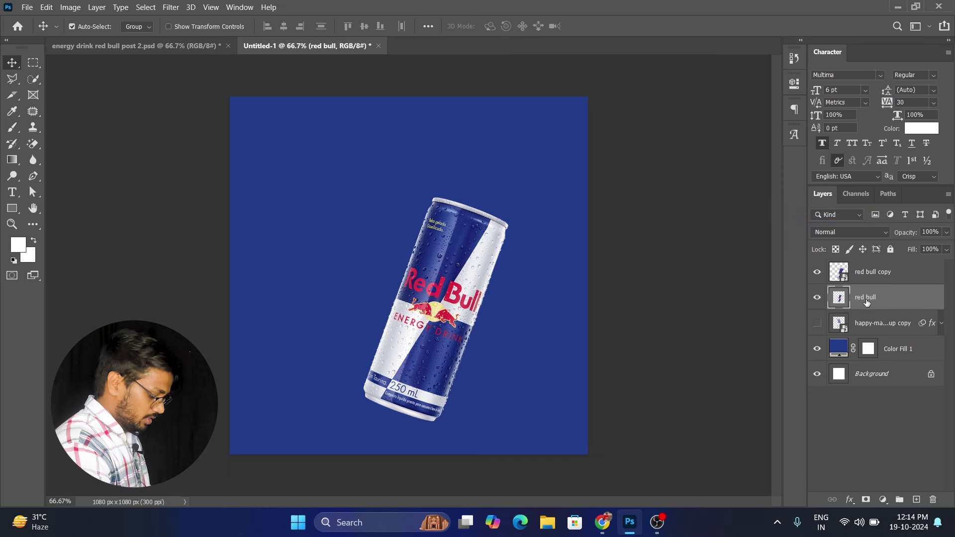
{"action": "key", "text": "Right"}
{"action": "key", "text": "Right"}
{"action": "key", "text": "Right"}
{"action": "key", "text": "Right"}
{"action": "key", "text": "Right"}
{"action": "key", "text": "Right"}
{"action": "key", "text": "Down"}
{"action": "key", "text": "Down"}
{"action": "key", "text": "Right"}
{"action": "key", "text": "Right"}
{"action": "key", "text": "Right"}
{"action": "key", "text": "Right"}
{"action": "key", "text": "Right"}
{"action": "key", "text": "Right"}
{"action": "key", "text": "Down"}
{"action": "key", "text": "Down"}
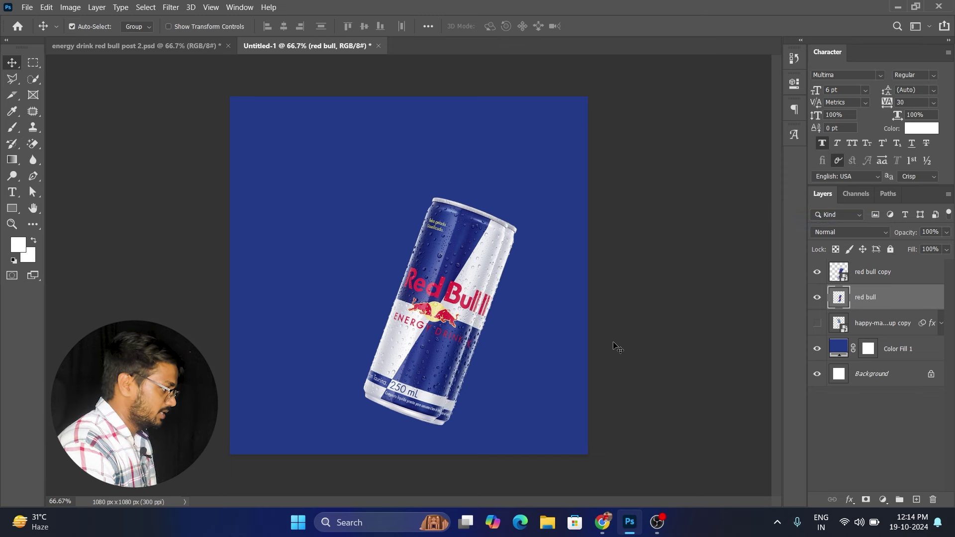
{"action": "key", "text": "Right"}
{"action": "key", "text": "Right"}
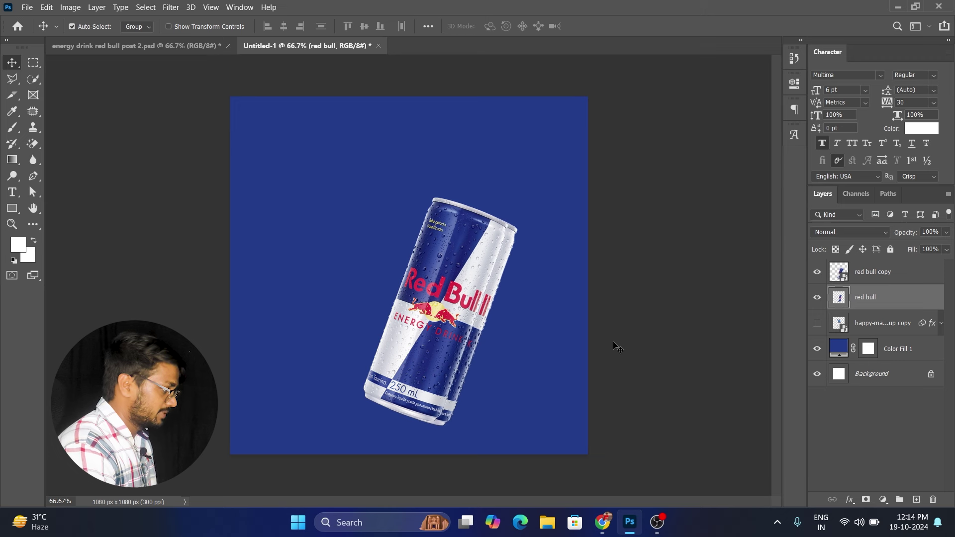
{"action": "key", "text": "Up"}
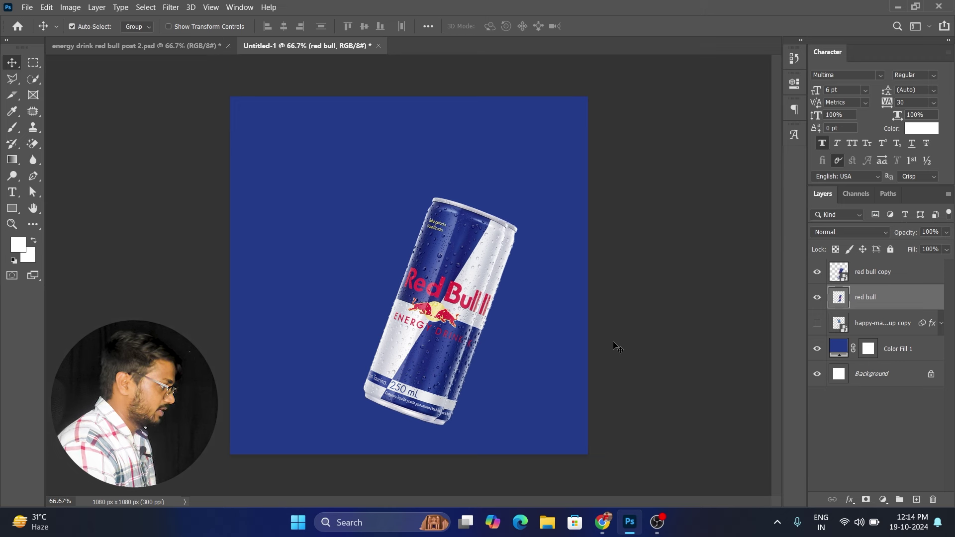
Step: Apply an 8-pixel Gaussian Blur to the lower can
{"action": "left_click", "coordinate": [171, 8]}
{"action": "mouse_move", "coordinate": [178, 139]}
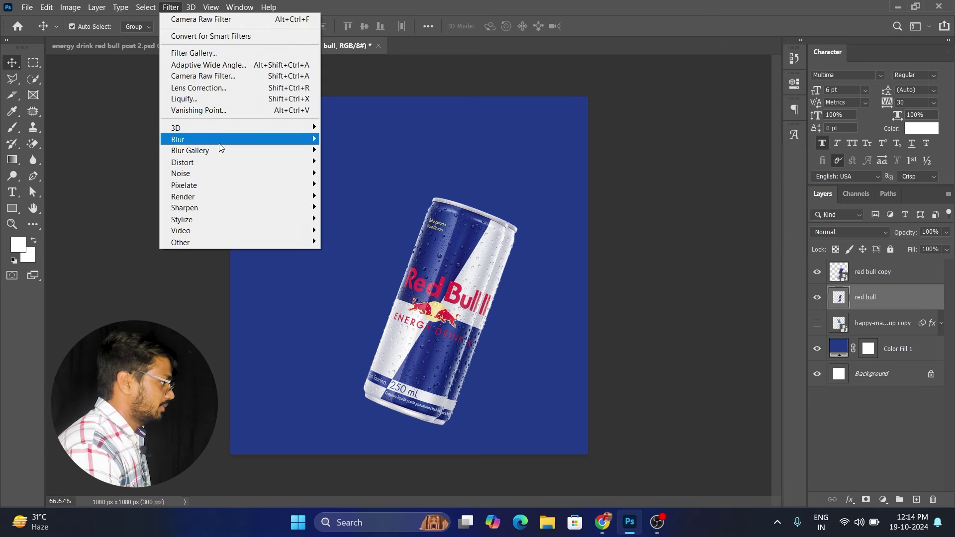
{"action": "left_click", "coordinate": [351, 185]}
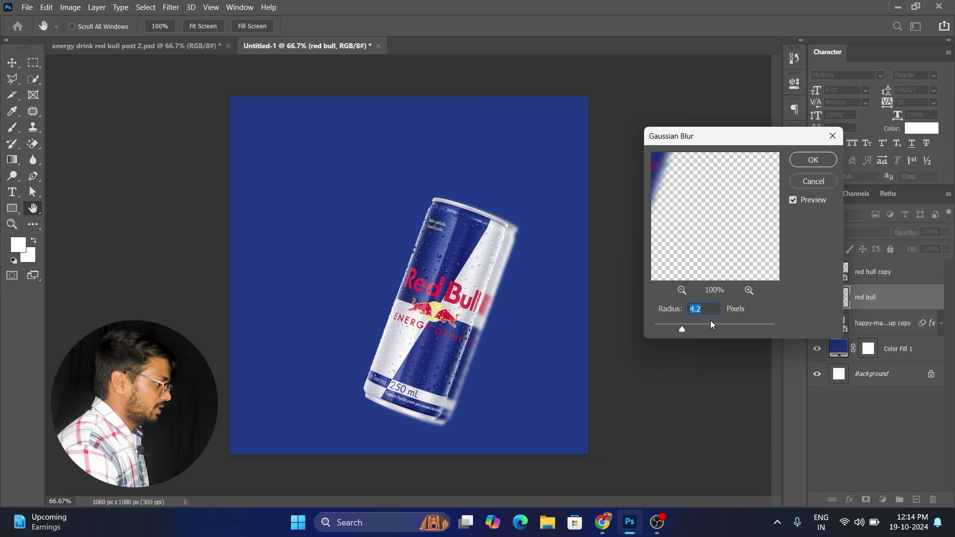
{"action": "type", "text": "8"}
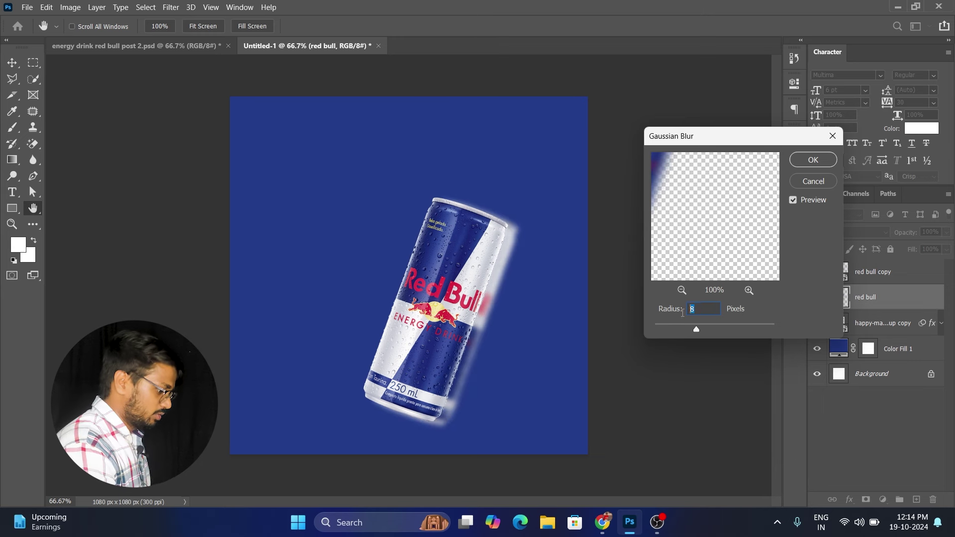
{"action": "type", "text": "7"}
{"action": "left_click", "coordinate": [814, 160]}
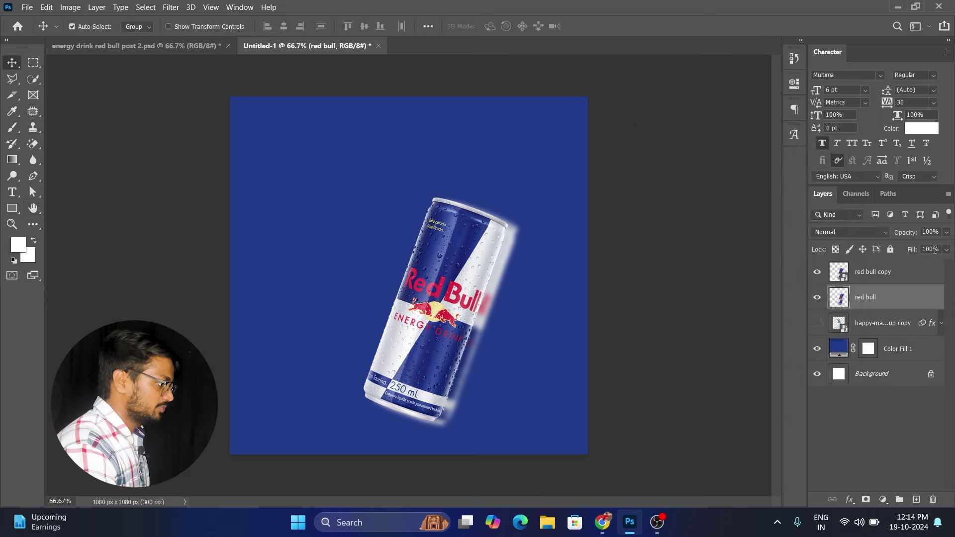
{"action": "left_click", "coordinate": [172, 9]}
{"action": "mouse_move", "coordinate": [190, 150]}
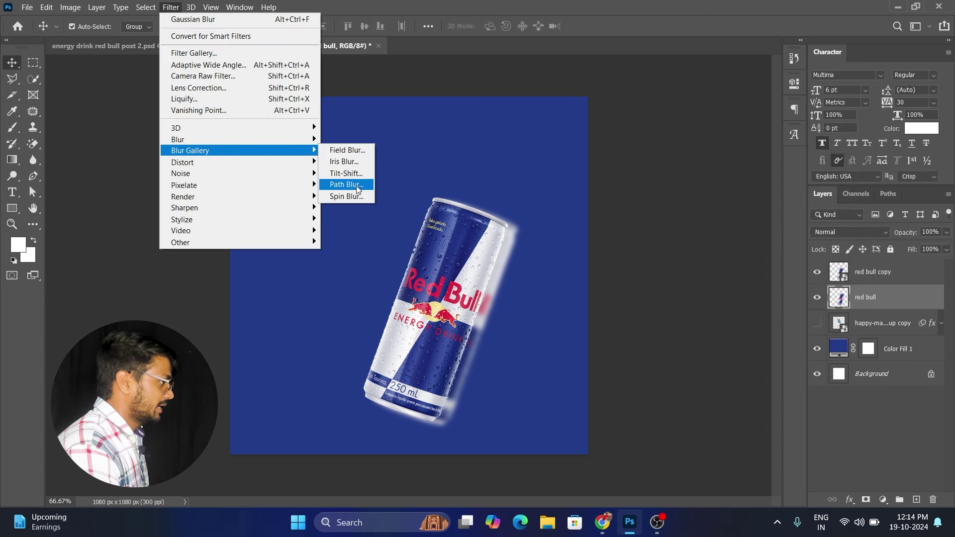
Step: Draw a Path Blur path from the lower can toward the lower right
{"action": "left_click", "coordinate": [356, 185]}
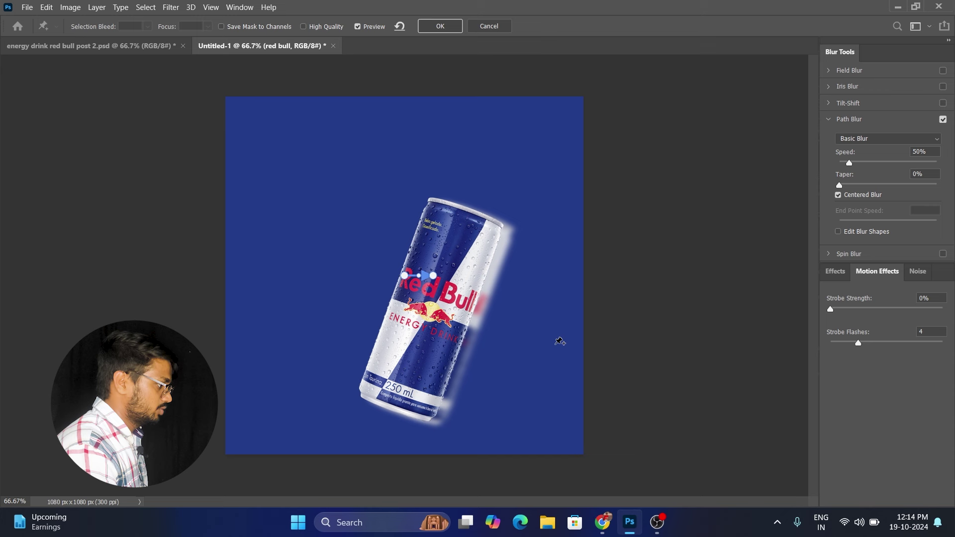
{"action": "mouse_move", "coordinate": [434, 276]}
{"action": "left_mouse_down"}
{"action": "mouse_move", "coordinate": [530, 348]}
{"action": "mouse_move", "coordinate": [559, 353]}
{"action": "left_mouse_up"}
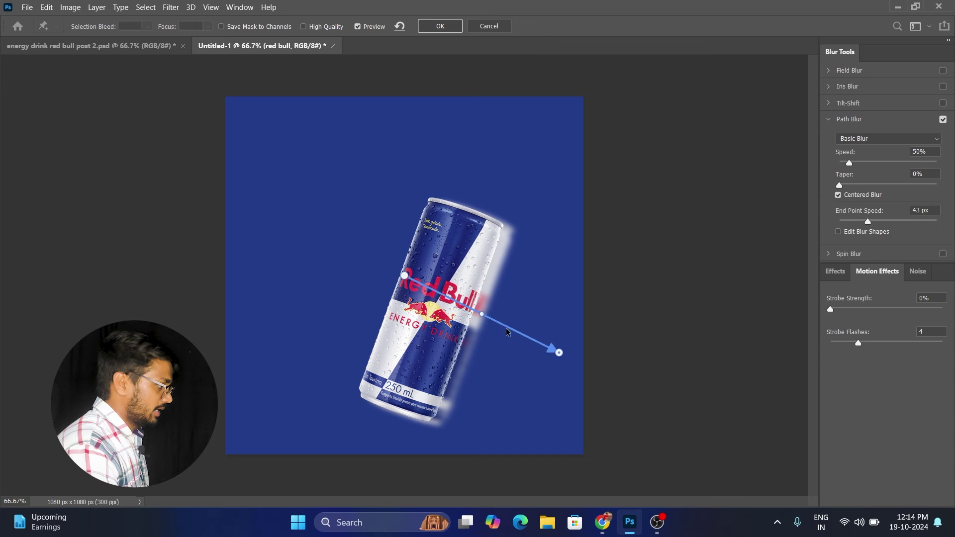
{"action": "left_click_drag", "start_coordinate": [406, 282], "coordinate": [407, 284]}
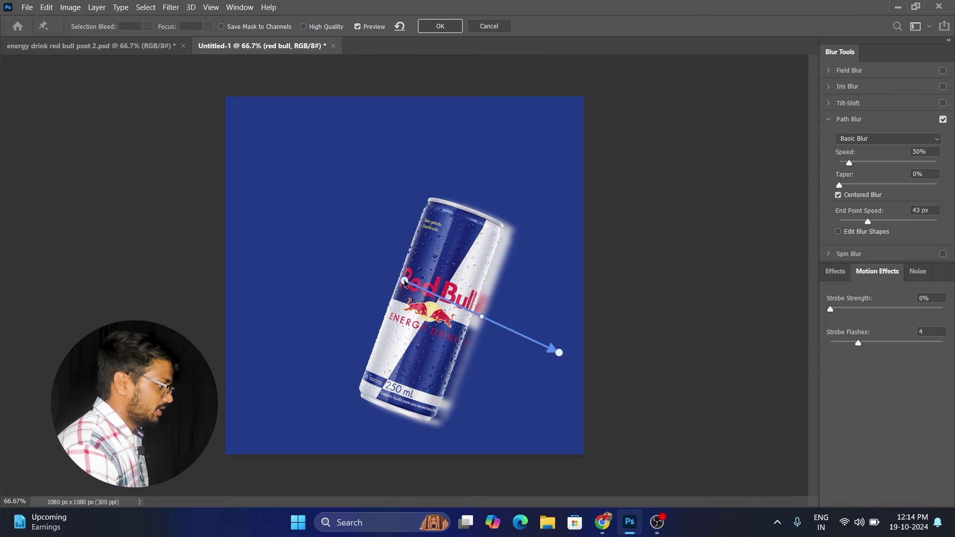
{"action": "left_click_drag", "start_coordinate": [560, 354], "coordinate": [562, 358]}
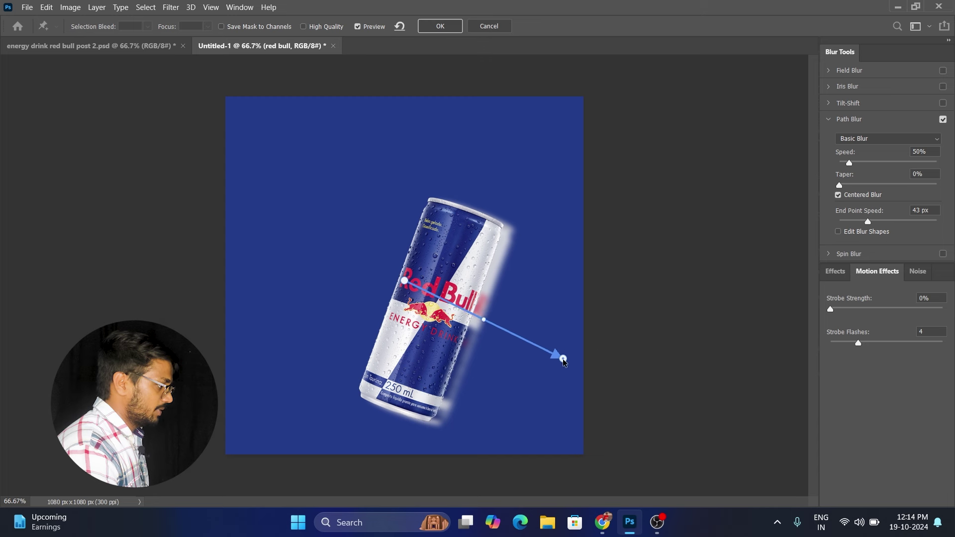
Step: Set the path blur to Rear Sync Flash, speed about 274%, taper 13%, and apply it
{"action": "left_click", "coordinate": [866, 142]}
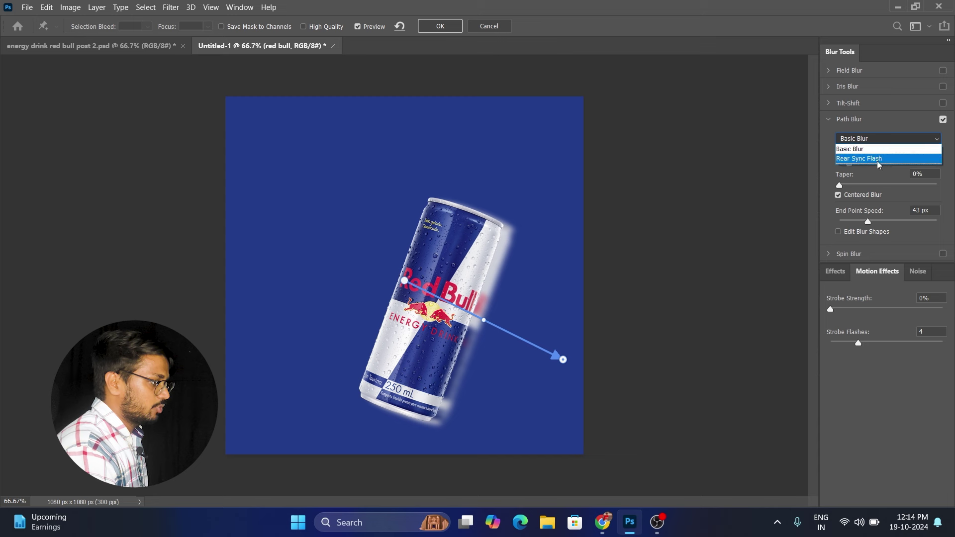
{"action": "left_click", "coordinate": [877, 162]}
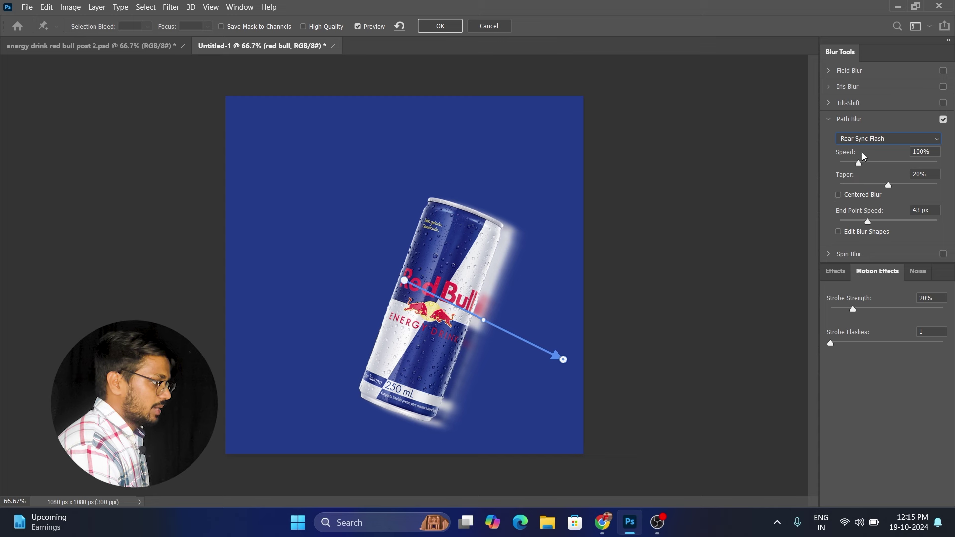
{"action": "left_click_drag", "start_coordinate": [862, 165], "coordinate": [872, 166]}
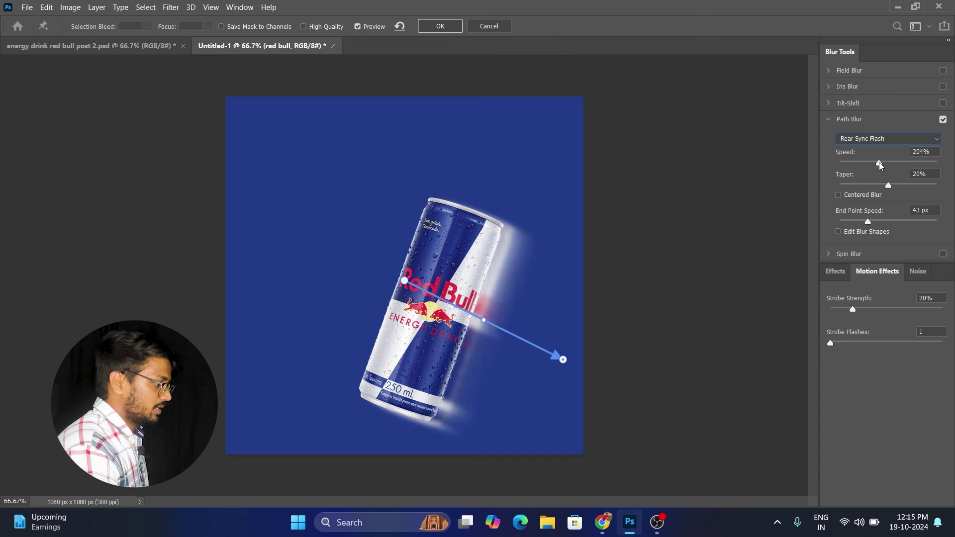
{"action": "left_click", "coordinate": [879, 164]}
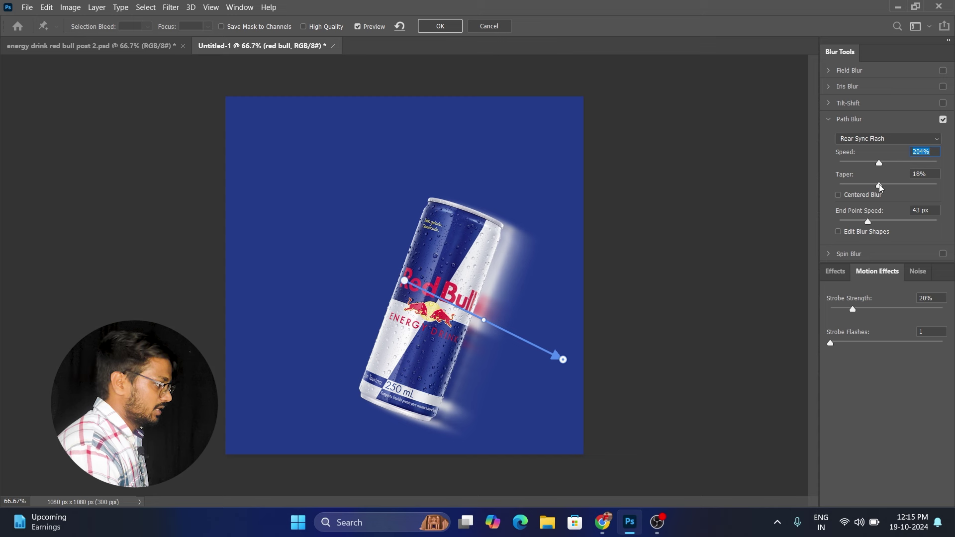
{"action": "left_click", "coordinate": [880, 186]}
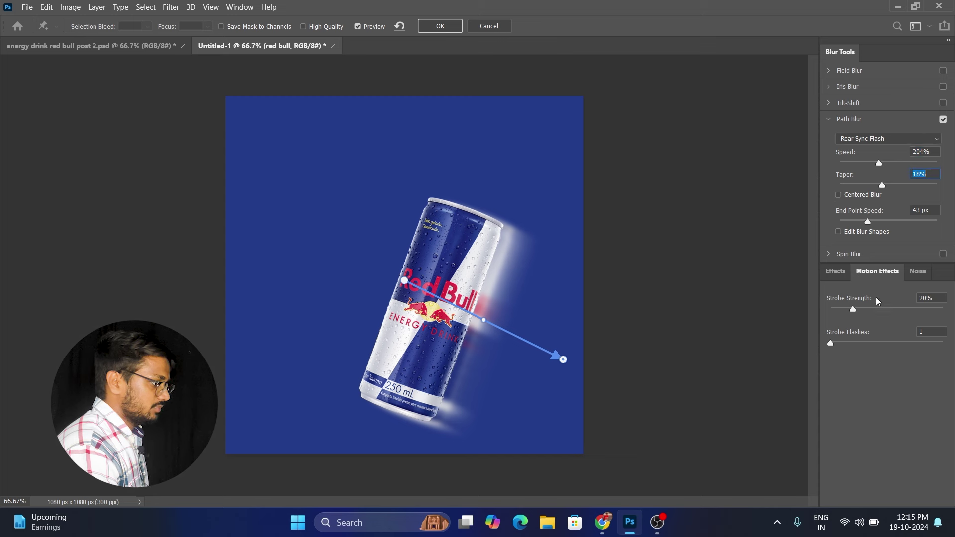
{"action": "left_click_drag", "start_coordinate": [867, 219], "coordinate": [868, 222]}
{"action": "left_click_drag", "start_coordinate": [882, 185], "coordinate": [876, 198]}
{"action": "left_click_drag", "start_coordinate": [879, 162], "coordinate": [899, 162]}
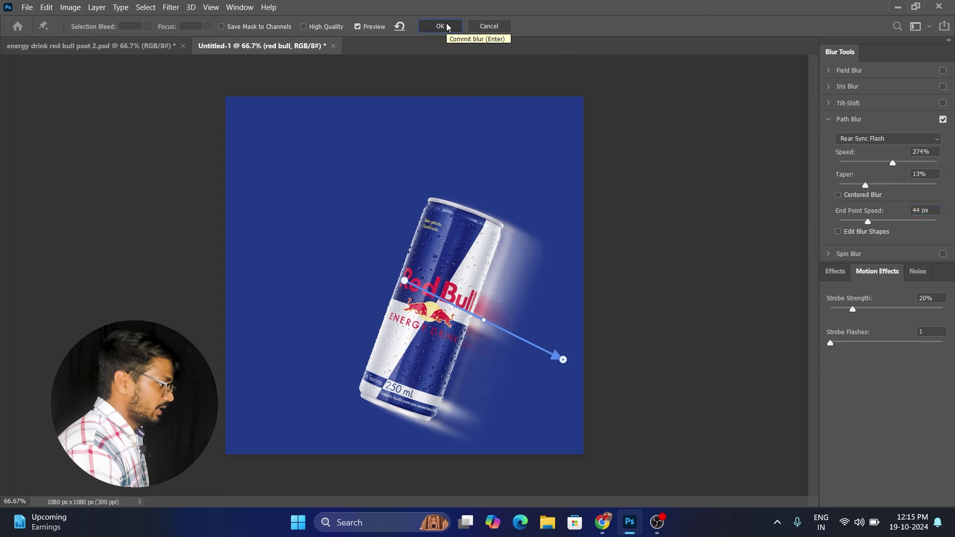
{"action": "left_click", "coordinate": [439, 26]}
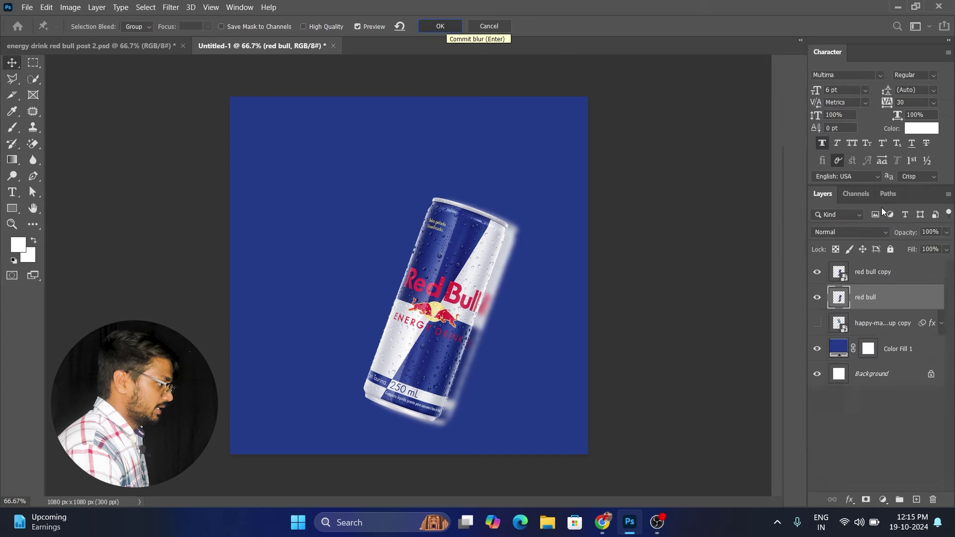
Step: Set the blurred can layer to Multiply blend mode at 77% opacity
{"action": "left_click", "coordinate": [843, 233]}
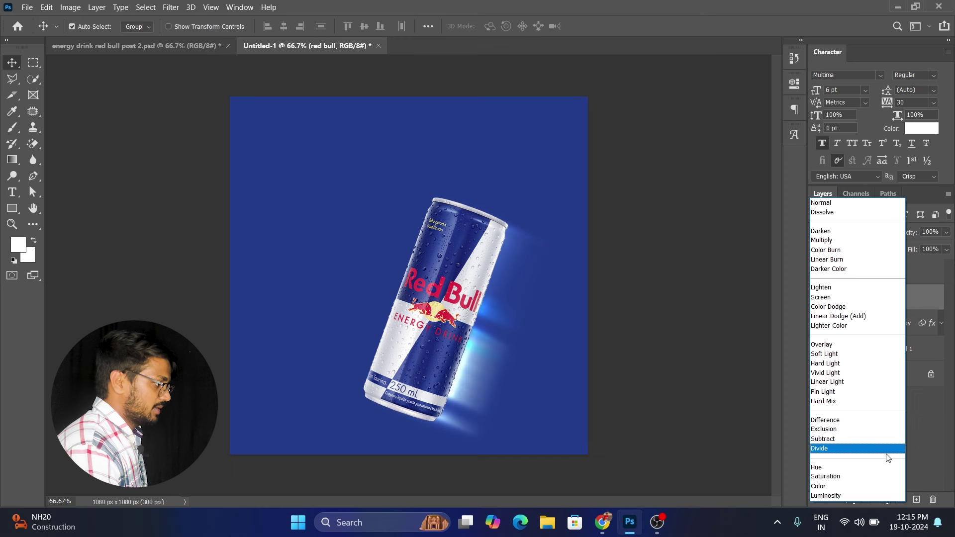
{"action": "left_click", "coordinate": [865, 241]}
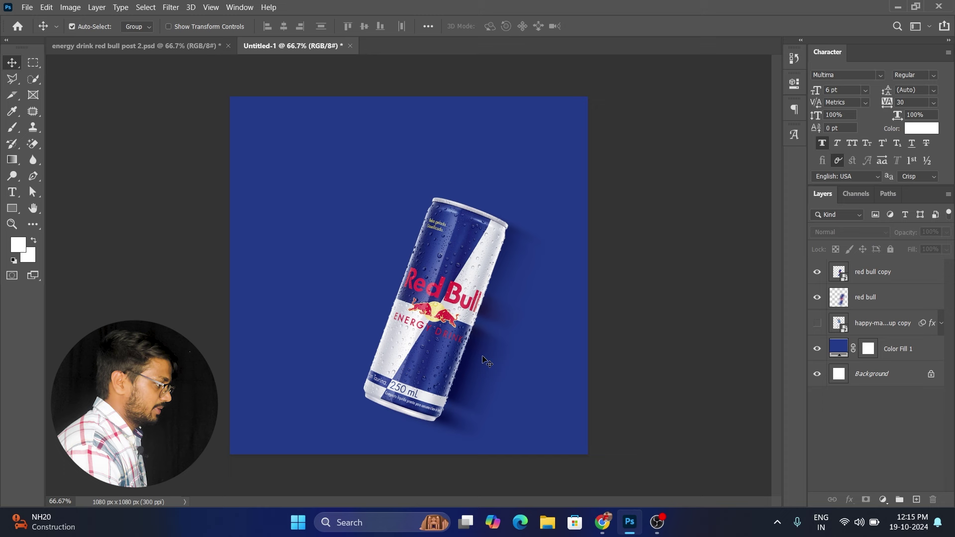
{"action": "left_click_drag", "start_coordinate": [899, 234], "coordinate": [889, 239]}
Step: Show the jumping-man layer and select both Red Bull can layers
{"action": "left_click", "coordinate": [550, 196]}
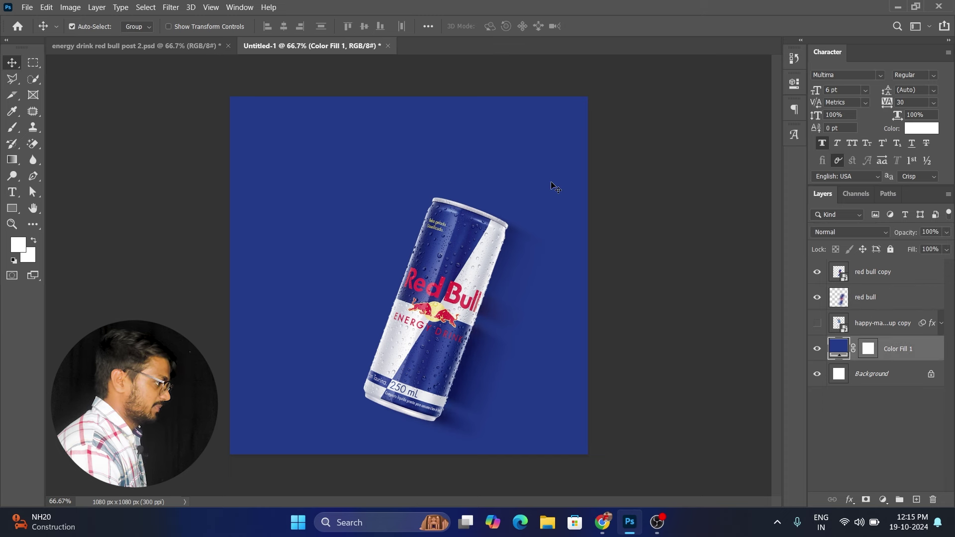
{"action": "left_click", "coordinate": [817, 325]}
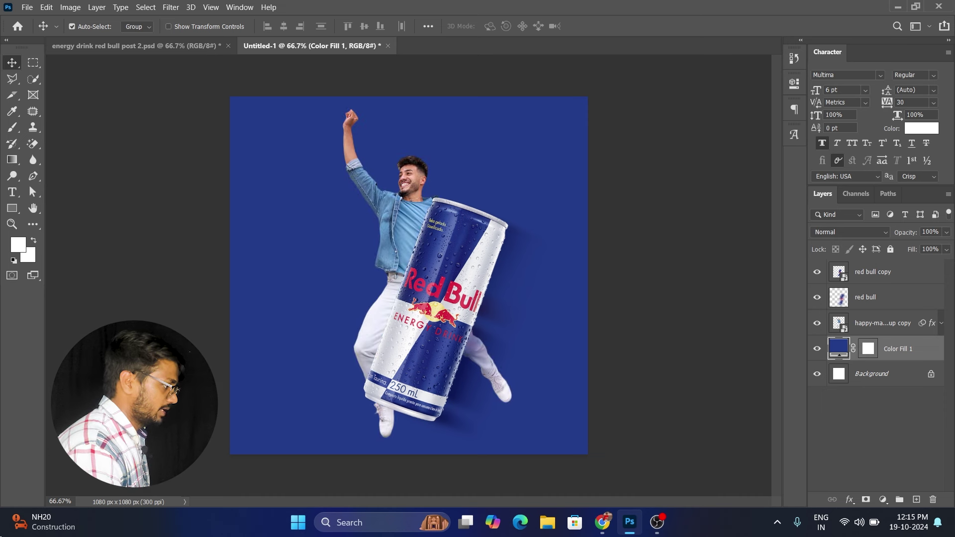
{"action": "left_click", "coordinate": [662, 326]}
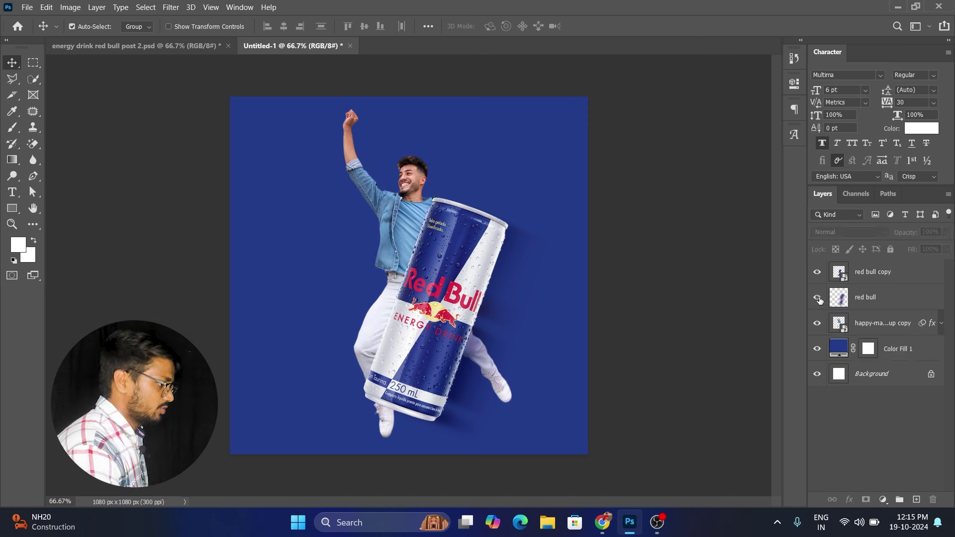
{"action": "left_click", "coordinate": [878, 305]}
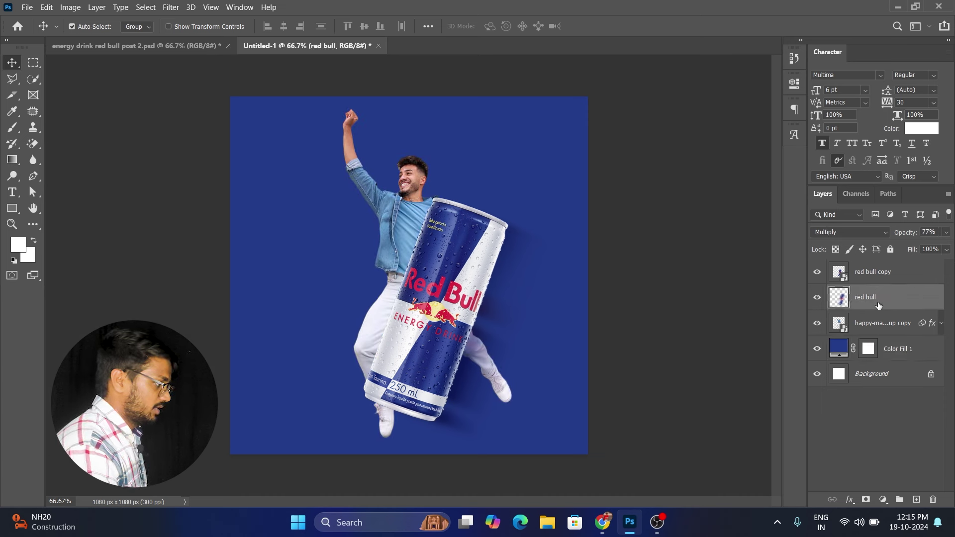
{"action": "left_click", "coordinate": [873, 272]}
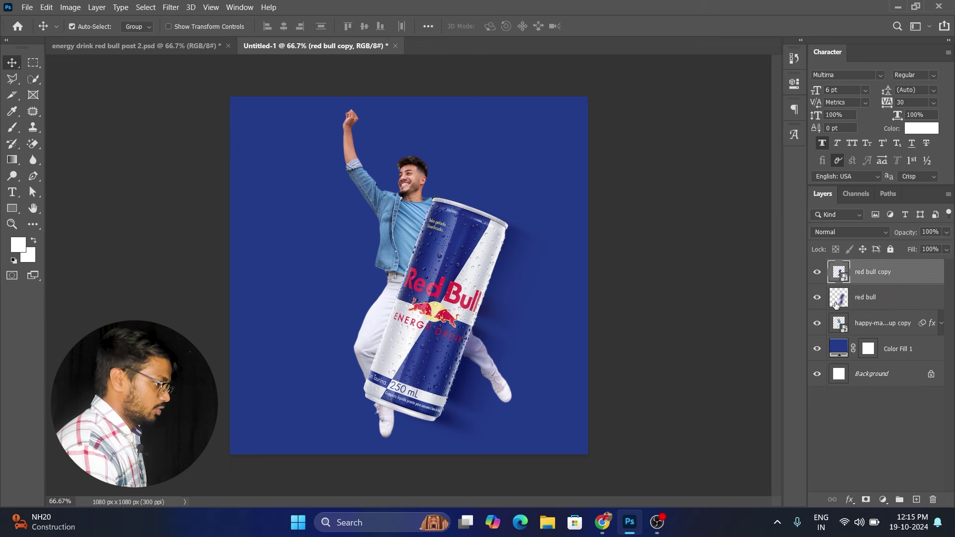
Step: Scale both can layers to about 107% and rotate them slightly together
{"action": "left_click", "coordinate": [836, 300], "text": "shift"}
{"action": "key", "text": "ctrl+t"}
{"action": "left_click_drag", "start_coordinate": [556, 194], "coordinate": [570, 186]}
{"action": "left_click_drag", "start_coordinate": [621, 209], "coordinate": [628, 219]}
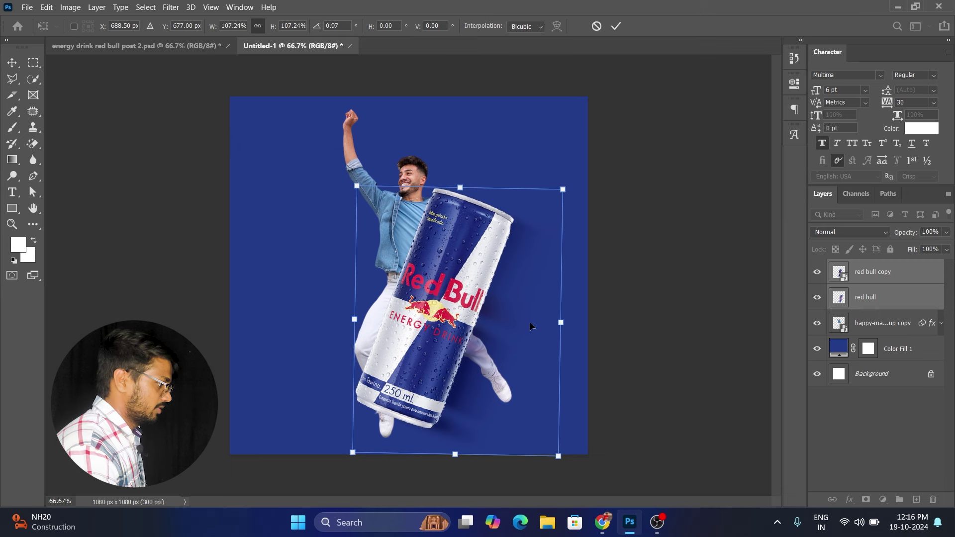
{"action": "left_click_drag", "start_coordinate": [533, 324], "coordinate": [530, 326]}
{"action": "left_click", "coordinate": [616, 26]}
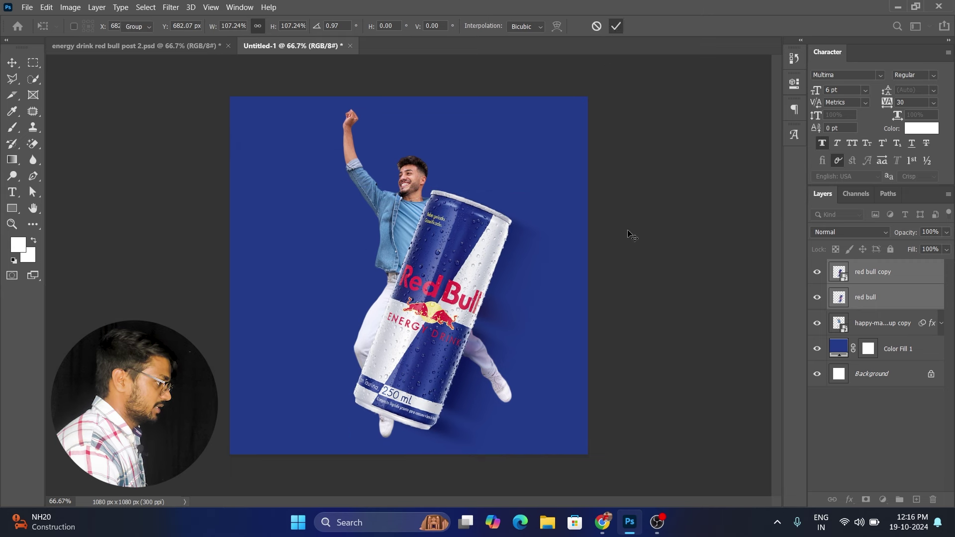
Step: Select the jumping-man layer and open Levels for it
{"action": "left_click", "coordinate": [497, 258]}
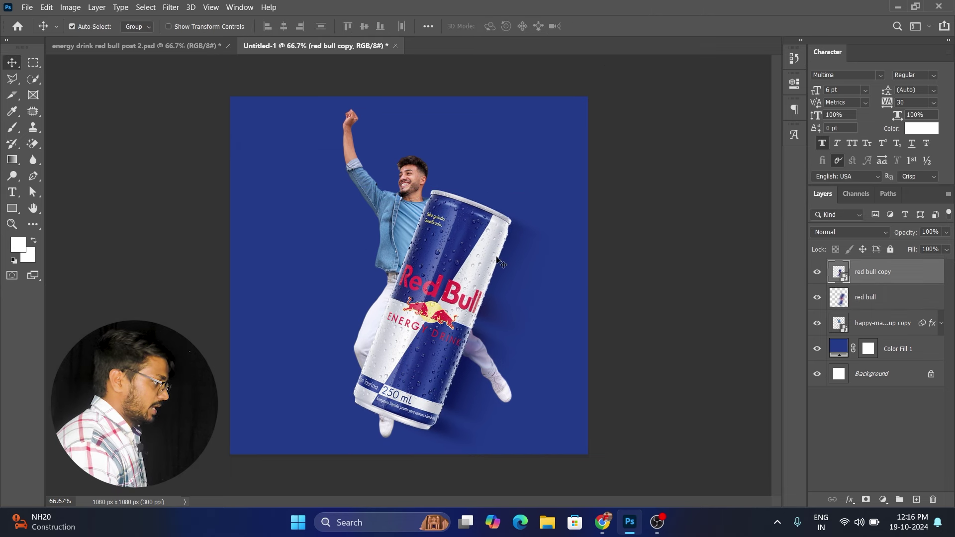
{"action": "left_click", "coordinate": [626, 282]}
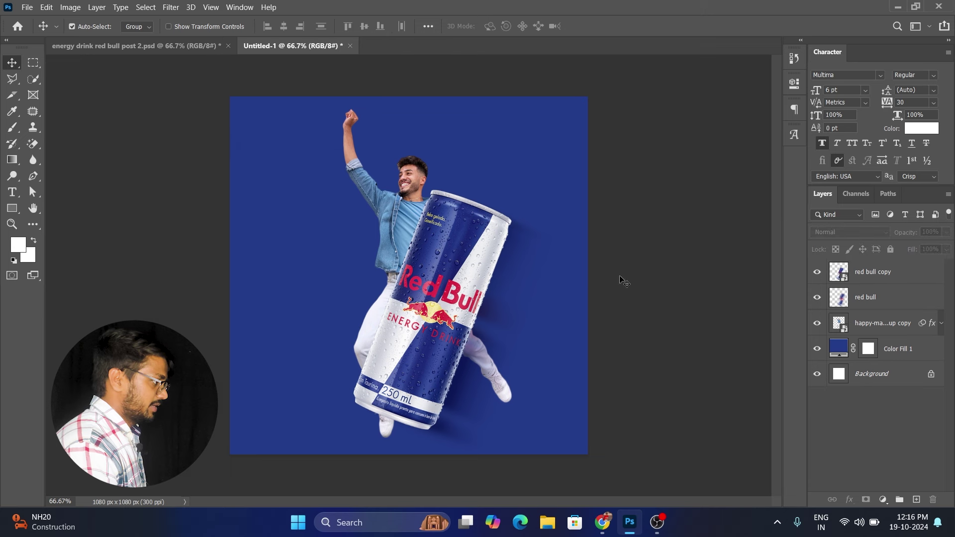
{"action": "left_click", "coordinate": [413, 184]}
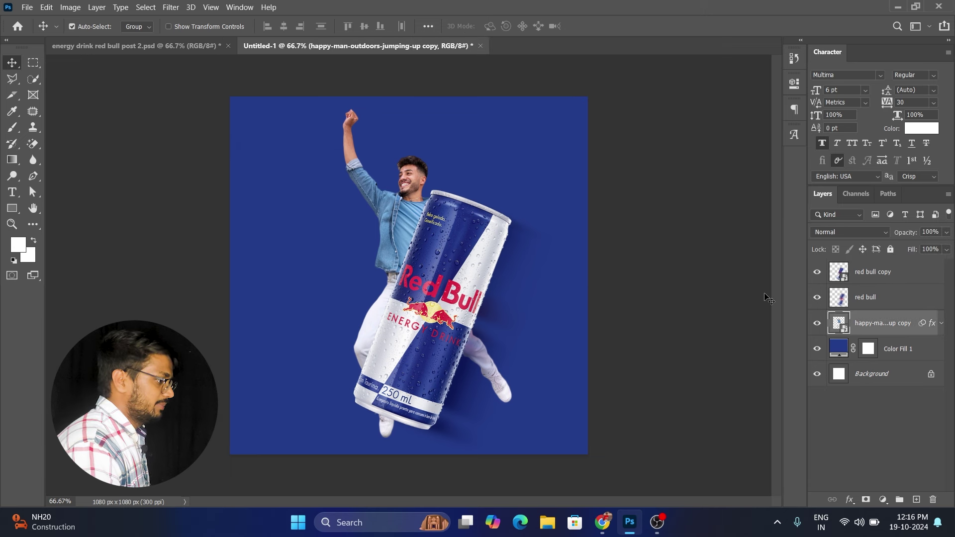
{"action": "left_click", "coordinate": [817, 323]}
{"action": "left_click", "coordinate": [817, 323]}
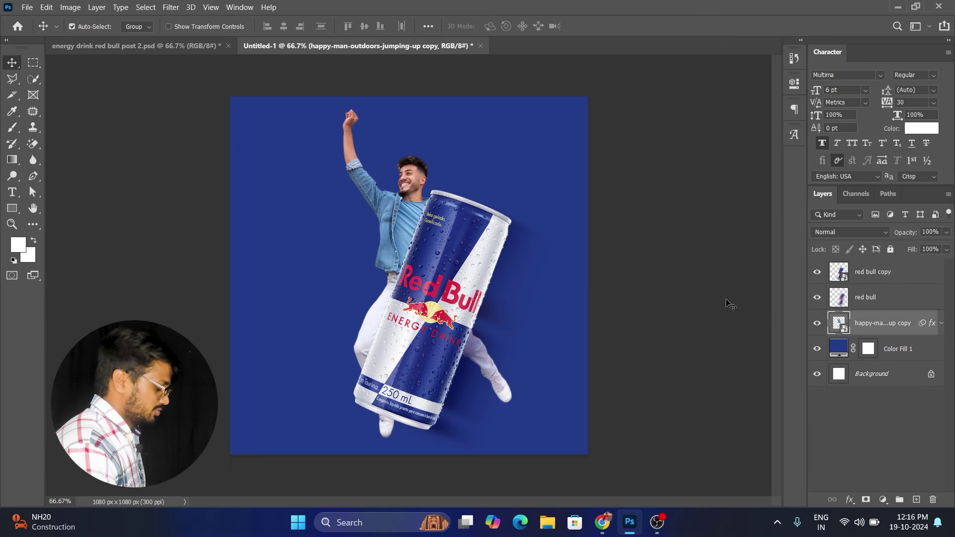
{"action": "key", "text": "ctrl+l"}
Step: Set the man's input levels to 6, 1.15 and 237 and apply them
{"action": "left_click_drag", "start_coordinate": [465, 78], "coordinate": [674, 136]}
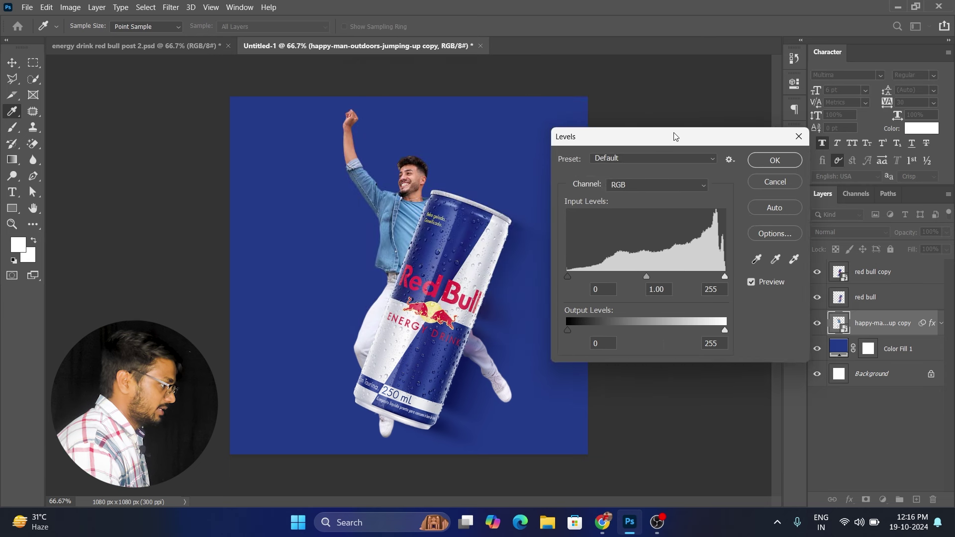
{"action": "left_click_drag", "start_coordinate": [646, 277], "coordinate": [642, 277]}
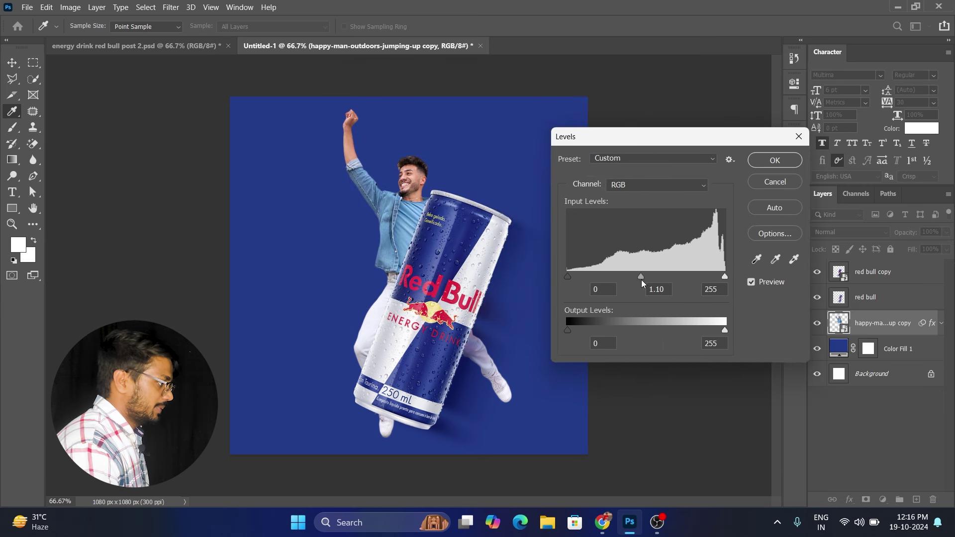
{"action": "left_click_drag", "start_coordinate": [726, 278], "coordinate": [713, 277]}
{"action": "left_click", "coordinate": [715, 284]}
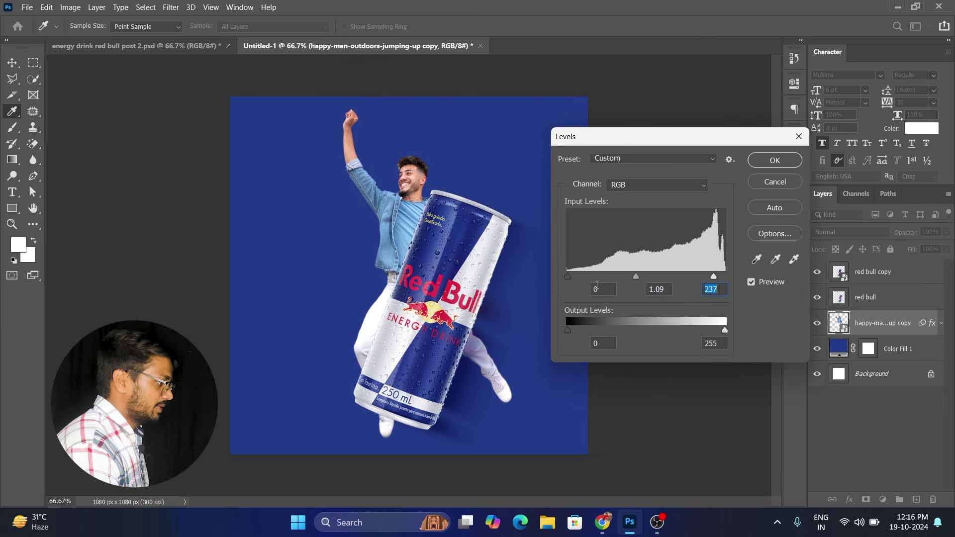
{"action": "left_click_drag", "start_coordinate": [568, 276], "coordinate": [571, 275]}
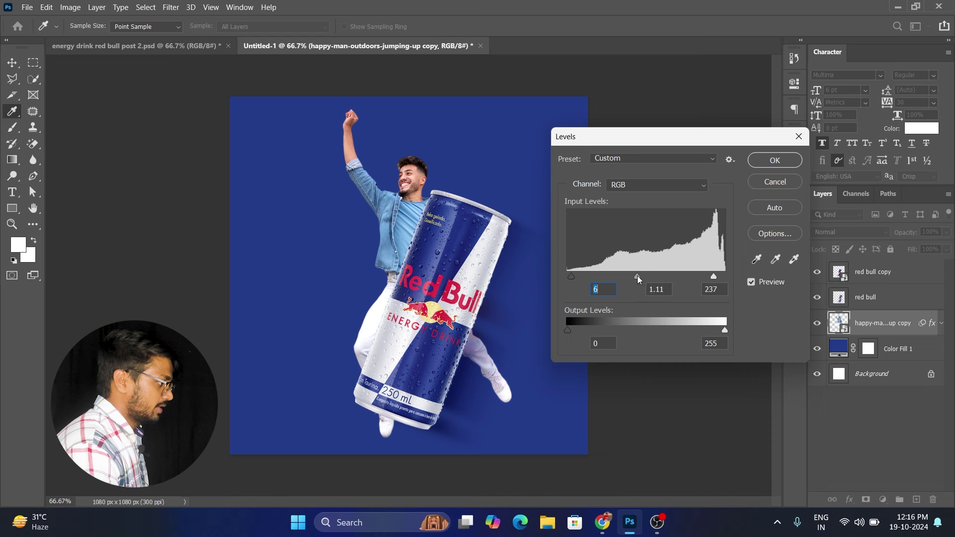
{"action": "left_click_drag", "start_coordinate": [638, 276], "coordinate": [635, 277]}
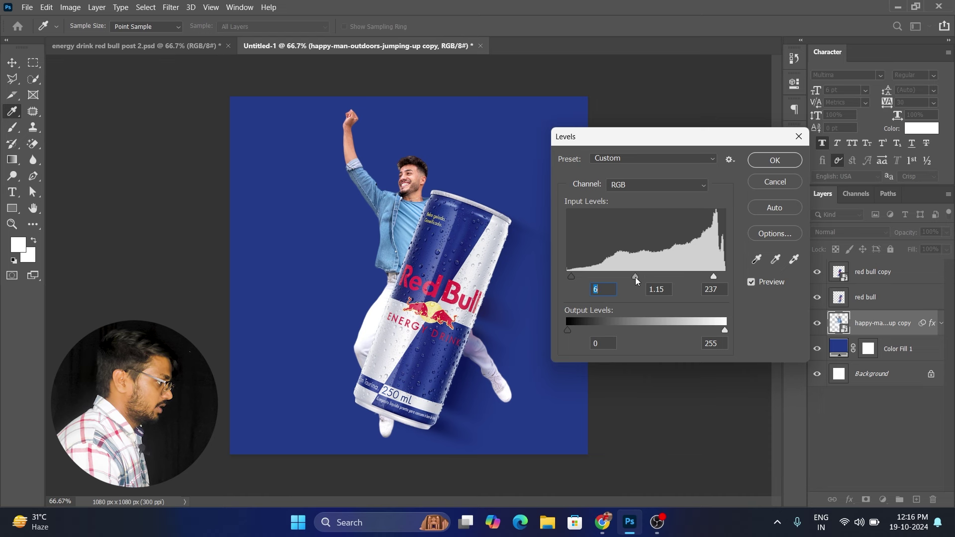
{"action": "left_click", "coordinate": [714, 276]}
{"action": "left_click", "coordinate": [766, 161]}
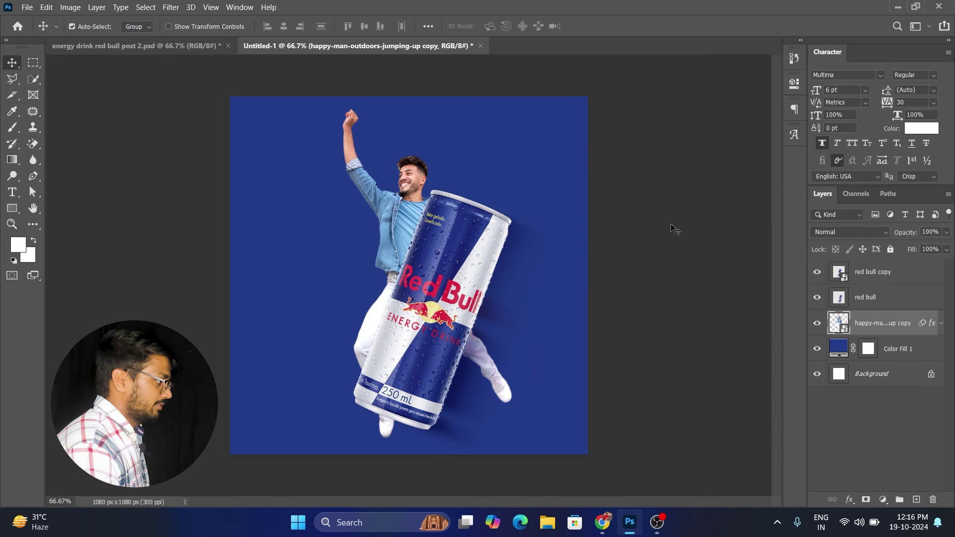
Step: Deselect the man layer and switch to the Chrome browser
{"action": "left_click", "coordinate": [679, 253]}
{"action": "scroll", "coordinate": [623, 282], "scroll_direction": "up", "scroll_amount": 2}
{"action": "scroll", "coordinate": [623, 281], "scroll_direction": "down", "scroll_amount": 1}
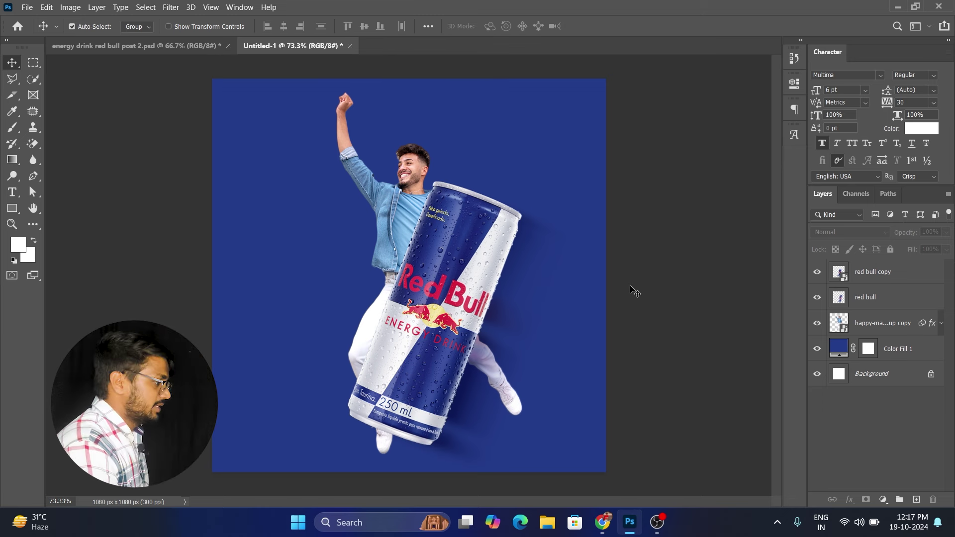
{"action": "left_click", "coordinate": [602, 522]}
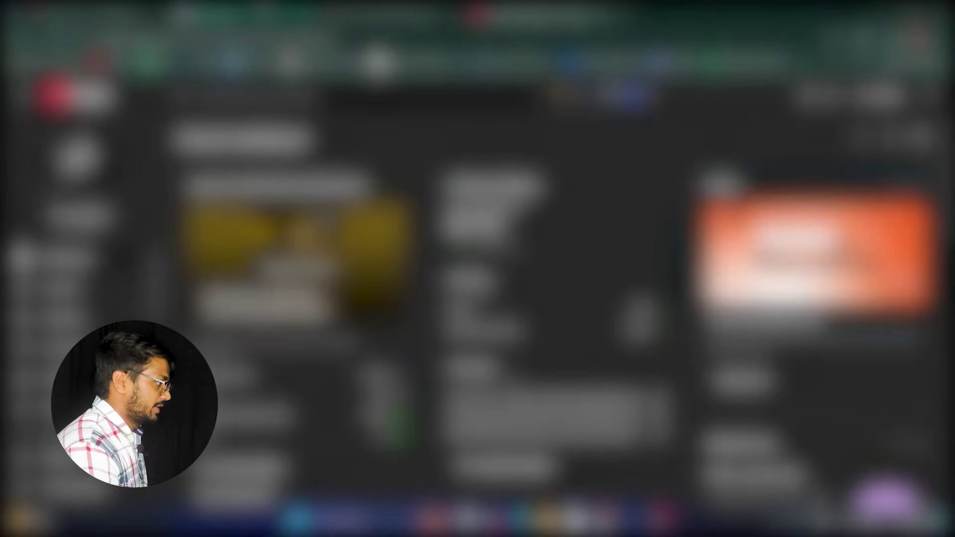
Step: Scroll through ChatGPT's energy drink tagline and hashtag replies, then return to Photoshop
{"action": "left_click", "coordinate": [278, 13]}
{"action": "left_click", "coordinate": [330, 4]}
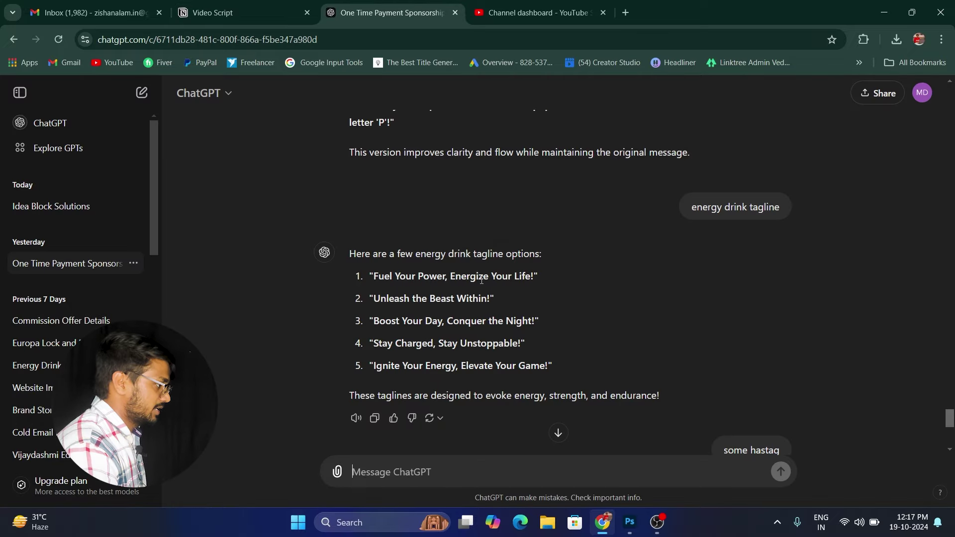
{"action": "scroll", "coordinate": [484, 319], "scroll_direction": "up", "scroll_amount": 4}
{"action": "scroll", "coordinate": [483, 315], "scroll_direction": "up", "scroll_amount": 8}
{"action": "scroll", "coordinate": [477, 311], "scroll_direction": "down", "scroll_amount": 9}
{"action": "scroll", "coordinate": [472, 305], "scroll_direction": "down", "scroll_amount": 3}
{"action": "scroll", "coordinate": [471, 305], "scroll_direction": "down", "scroll_amount": 4}
{"action": "scroll", "coordinate": [471, 305], "scroll_direction": "down", "scroll_amount": 2}
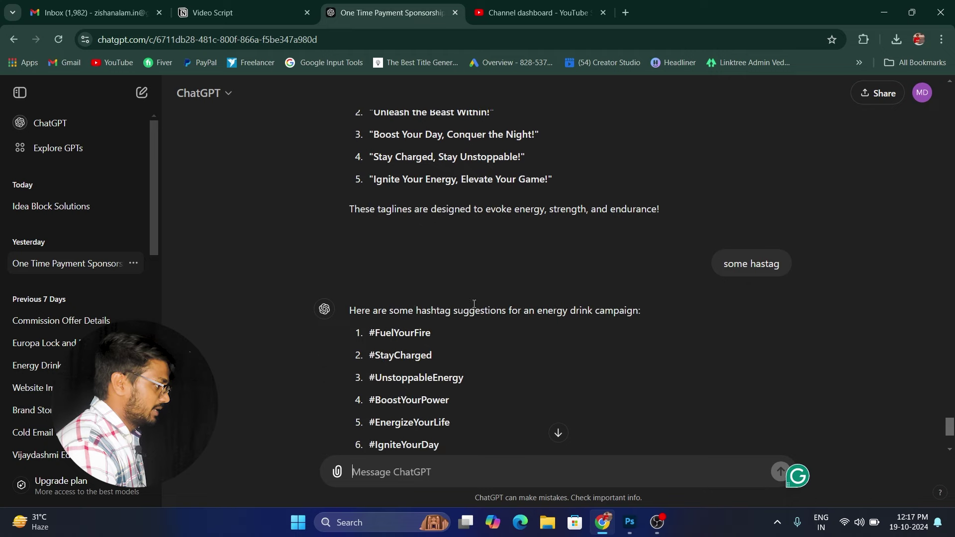
{"action": "key", "text": "alt+Tab"}
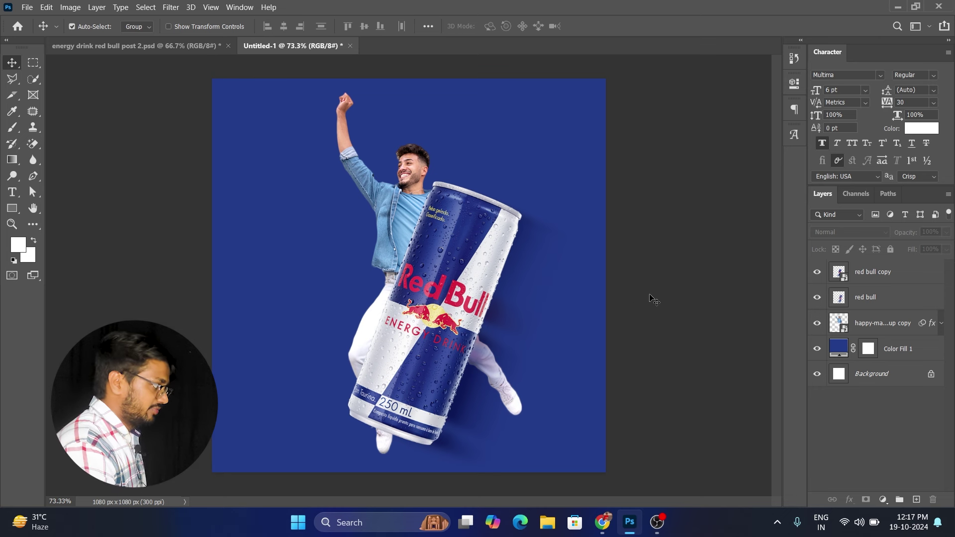
Step: Type 'Energy' in Intro Rust G and scale it up across the canvas
{"action": "left_click", "coordinate": [13, 192]}
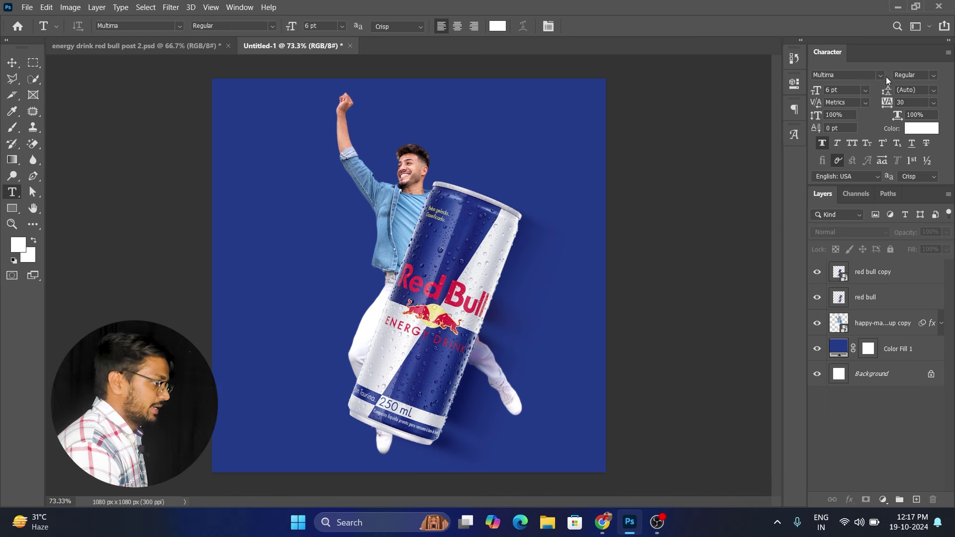
{"action": "left_click", "coordinate": [881, 76]}
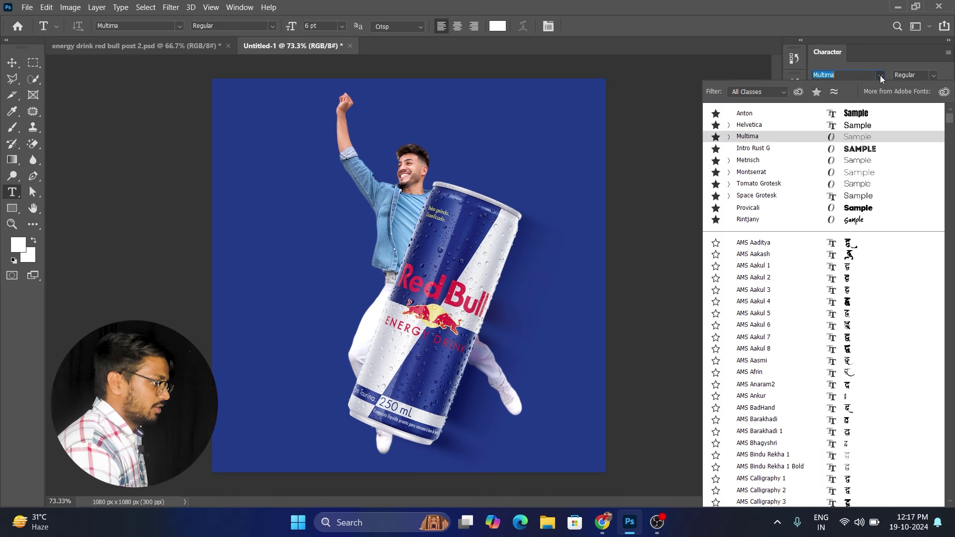
{"action": "left_click", "coordinate": [781, 148]}
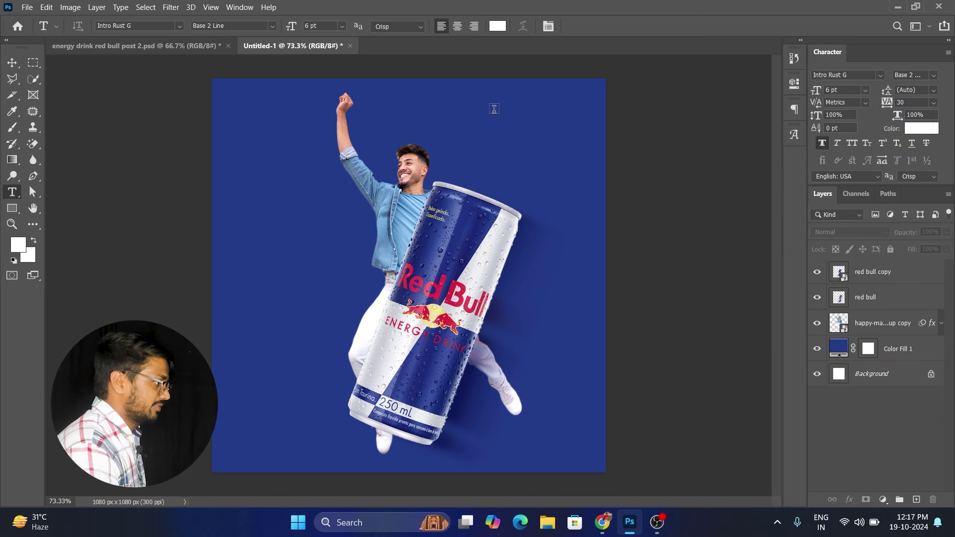
{"action": "left_click", "coordinate": [335, 204]}
{"action": "type", "text": "Energy"}
{"action": "key", "text": "ctrl+Return"}
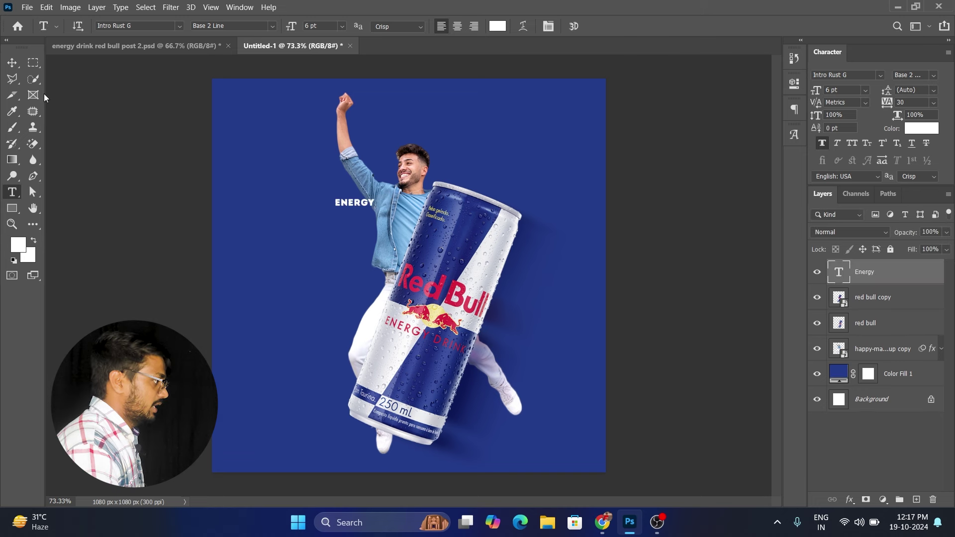
{"action": "key", "text": "ctrl+t"}
{"action": "left_click_drag", "start_coordinate": [379, 199], "coordinate": [592, 169]}
{"action": "key", "text": "Return"}
Step: Set ENERGY tracking to -50, centre it on the Background, and Alt-drag a copy below
{"action": "left_click", "coordinate": [939, 102]}
{"action": "left_click", "coordinate": [914, 130]}
{"action": "left_click", "coordinate": [882, 401]}
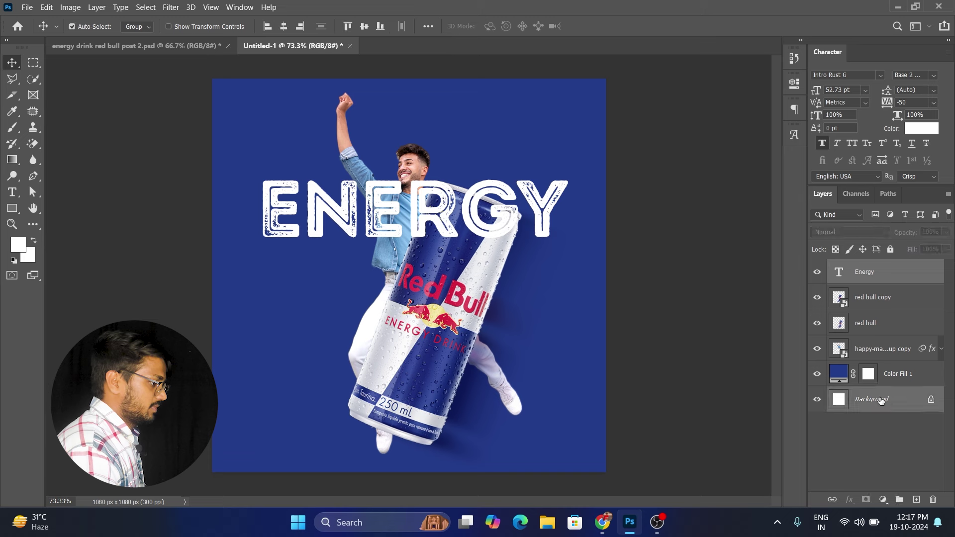
{"action": "left_click", "coordinate": [284, 27]}
{"action": "left_click", "coordinate": [364, 26]}
{"action": "left_click", "coordinate": [651, 227]}
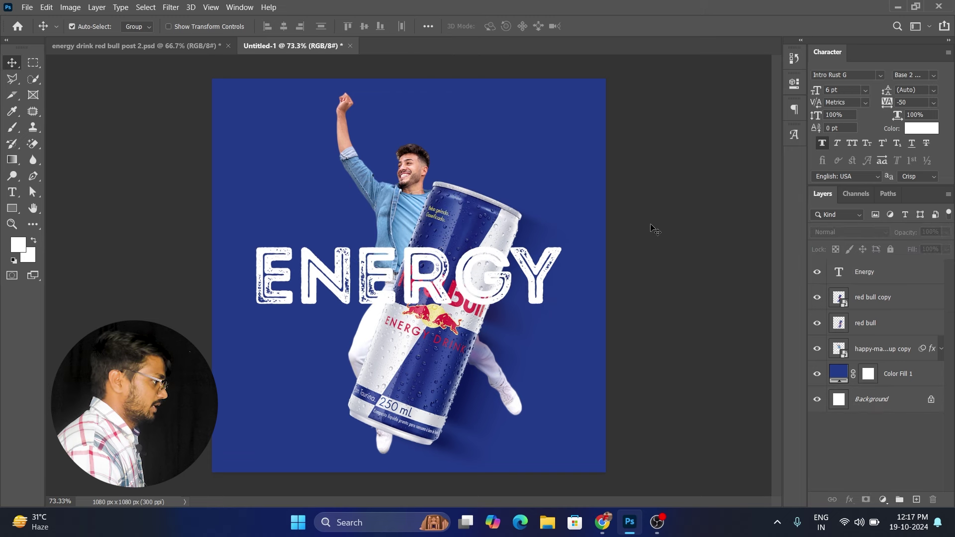
{"action": "mouse_move", "coordinate": [574, 275]}
{"action": "left_mouse_down"}
{"action": "mouse_move", "coordinate": [554, 224]}
{"action": "mouse_move", "coordinate": [564, 298]}
{"action": "left_mouse_up"}
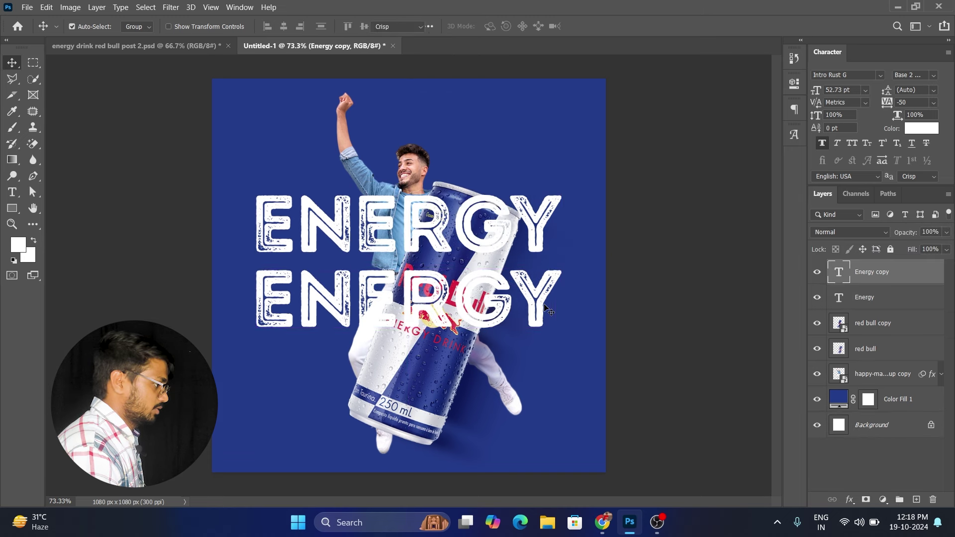
Step: Retype the headline copy as a small YOU CAN FEEL line at the bottom-left, then nudge ENERGY down
{"action": "double_click", "coordinate": [548, 299]}
{"action": "mouse_move", "coordinate": [522, 293]}
{"action": "left_mouse_down"}
{"action": "mouse_move", "coordinate": [317, 453]}
{"action": "mouse_move", "coordinate": [362, 441]}
{"action": "mouse_move", "coordinate": [317, 450]}
{"action": "left_mouse_up"}
{"action": "left_click", "coordinate": [616, 26]}
{"action": "left_click", "coordinate": [642, 189]}
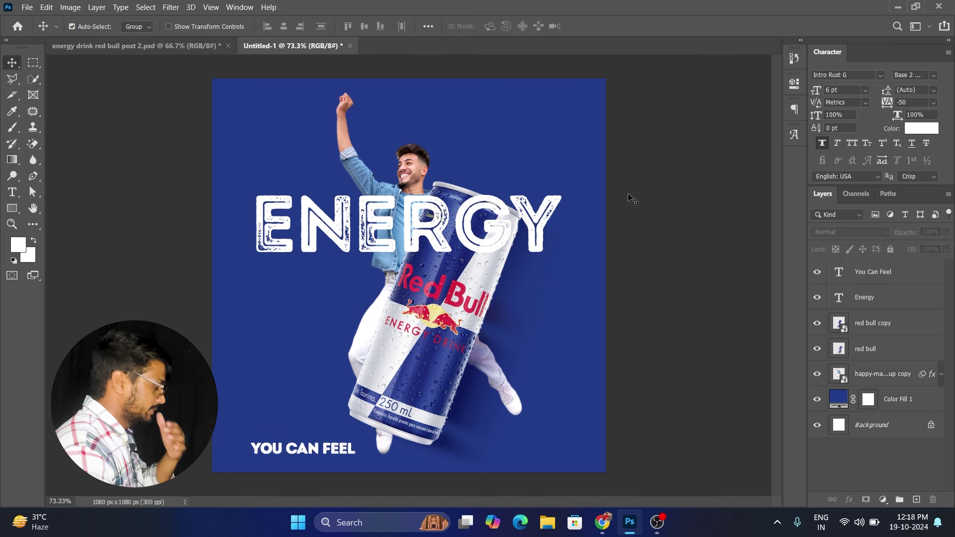
{"action": "left_click_drag", "start_coordinate": [542, 242], "coordinate": [542, 249]}
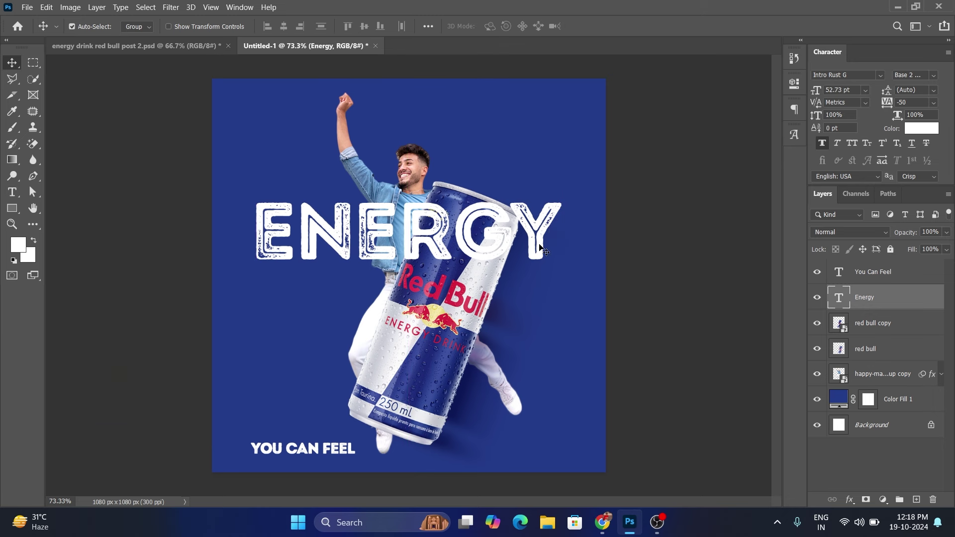
{"action": "double_click", "coordinate": [414, 211]}
Step: Shorten ENERGY to ENE, move it up toward the centre and enlarge it to about 217%
{"action": "left_click_drag", "start_coordinate": [413, 211], "coordinate": [574, 224]}
{"action": "key", "text": "BackSpace"}
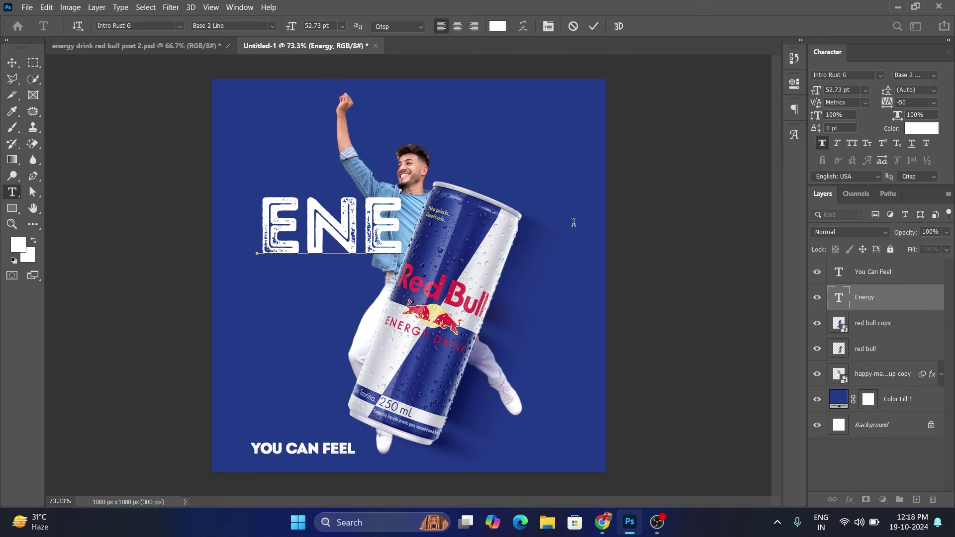
{"action": "left_click", "coordinate": [592, 31]}
{"action": "left_click_drag", "start_coordinate": [348, 226], "coordinate": [425, 210]}
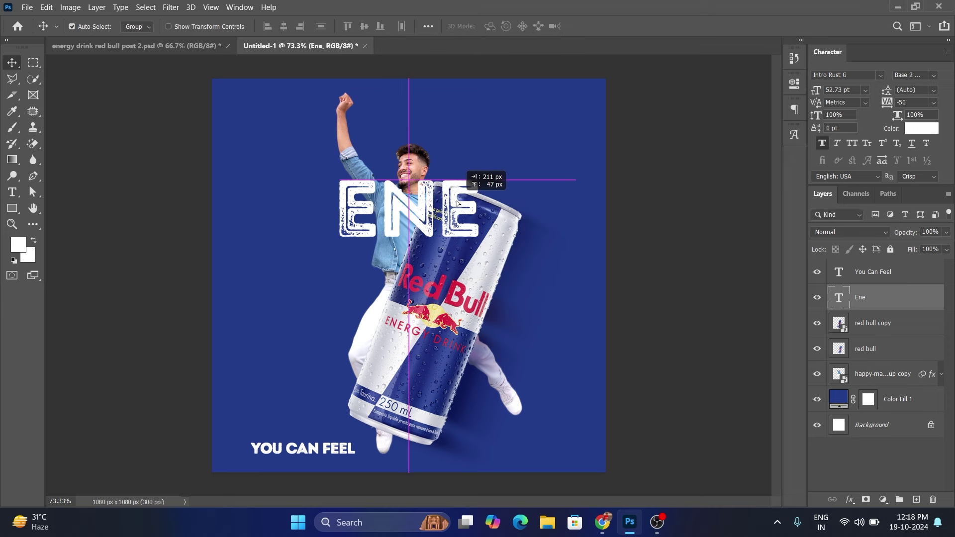
{"action": "key", "text": "ctrl+t"}
{"action": "left_click_drag", "start_coordinate": [482, 185], "coordinate": [530, 178]}
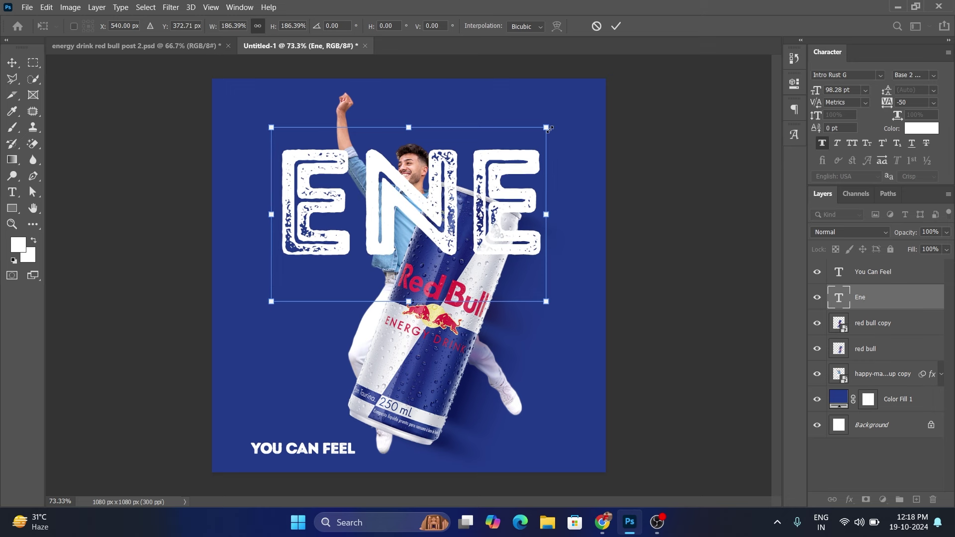
{"action": "left_click_drag", "start_coordinate": [531, 177], "coordinate": [567, 115]}
{"action": "left_click", "coordinate": [621, 30]}
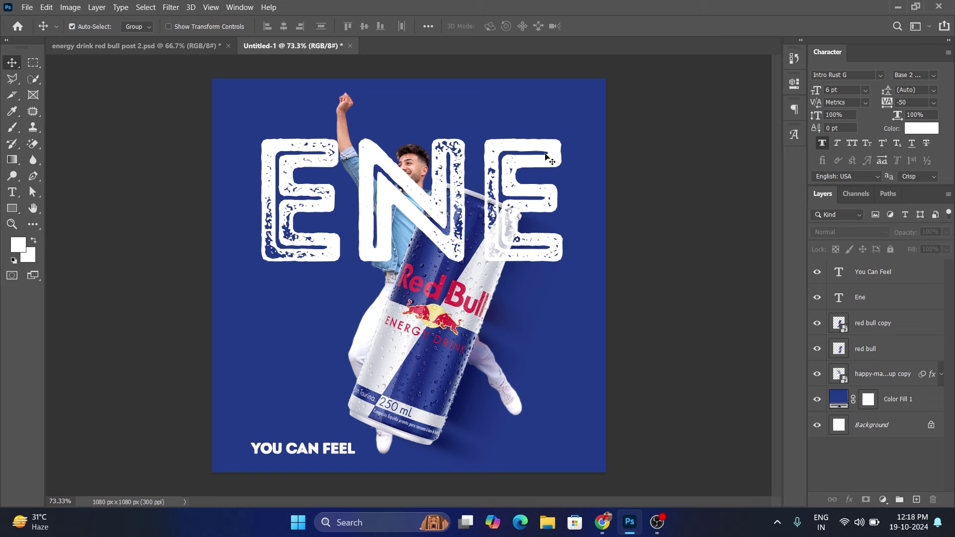
Step: Add an RGY copy below ENE, stretch it to ENE's width, and select both layers
{"action": "left_click_drag", "start_coordinate": [549, 158], "coordinate": [556, 284]}
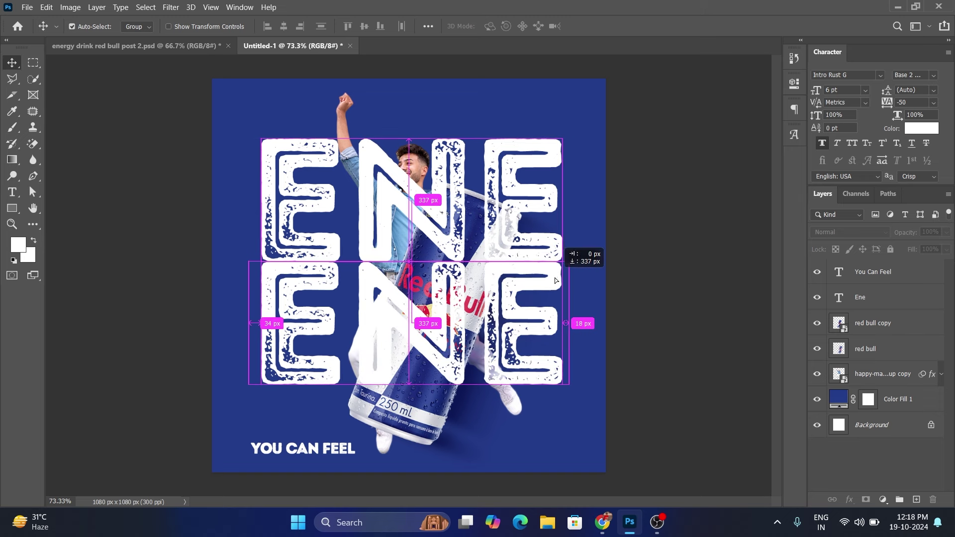
{"action": "double_click", "coordinate": [557, 284]}
{"action": "type", "text": "rgy"}
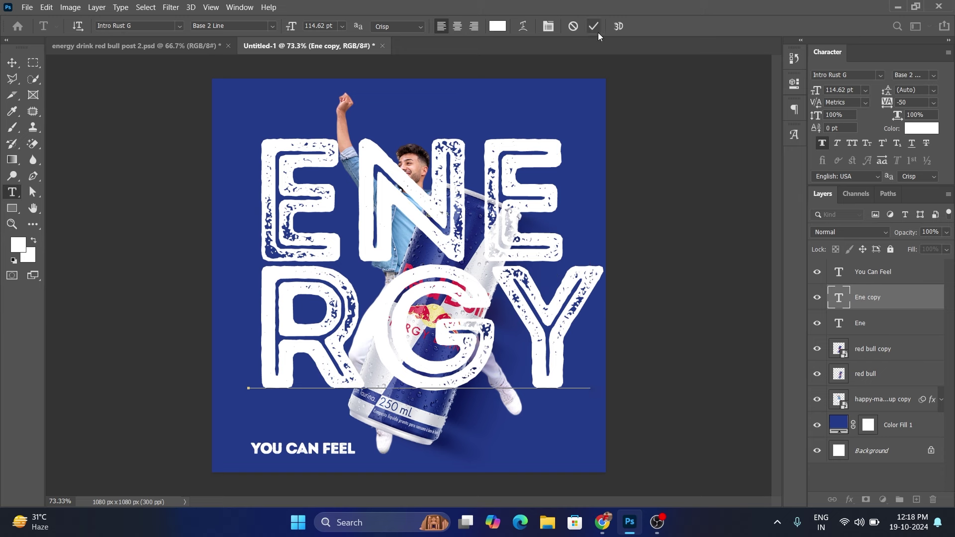
{"action": "key", "text": "ctrl+Return"}
{"action": "key", "text": "ctrl+t"}
{"action": "left_click_drag", "start_coordinate": [601, 343], "coordinate": [573, 350]}
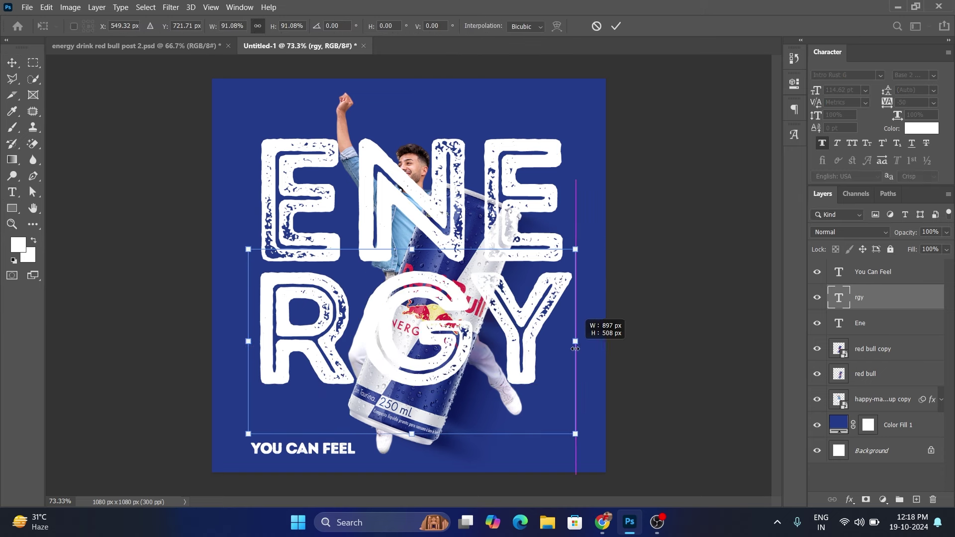
{"action": "key", "text": "Return"}
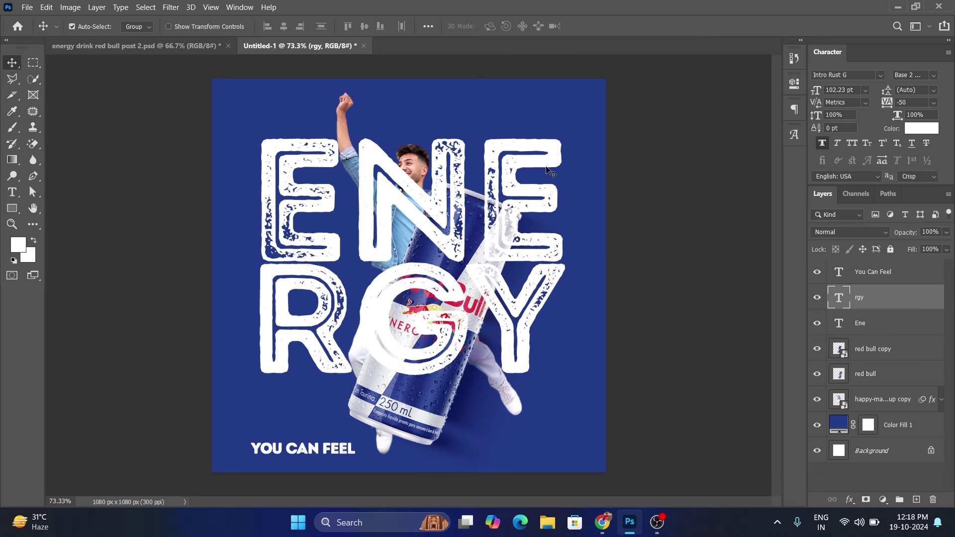
{"action": "left_click", "coordinate": [555, 157], "text": "shift"}
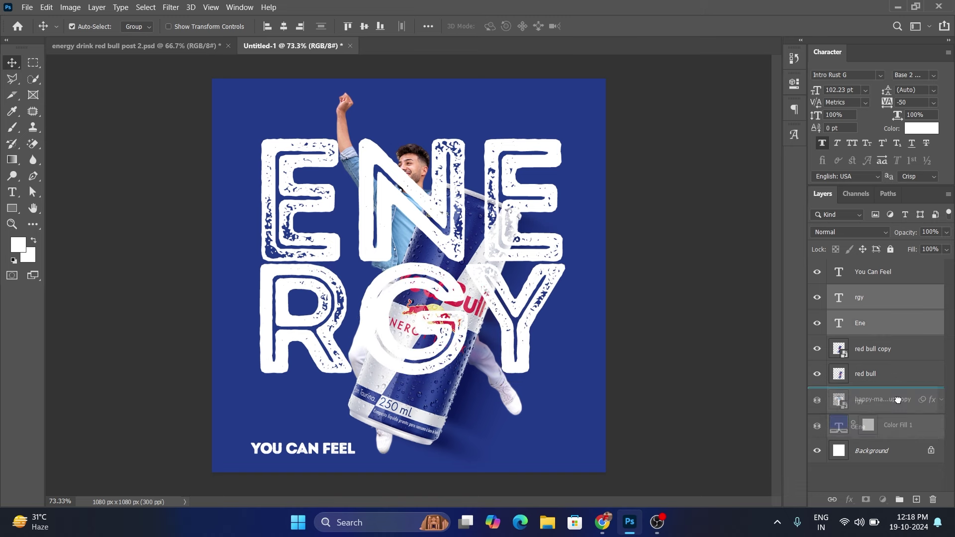
Step: Move the ENE and RGY layers below the man, scale them to about 115%, and recentre them
{"action": "left_click_drag", "start_coordinate": [831, 377], "coordinate": [831, 412]}
{"action": "left_click_drag", "start_coordinate": [539, 201], "coordinate": [543, 220]}
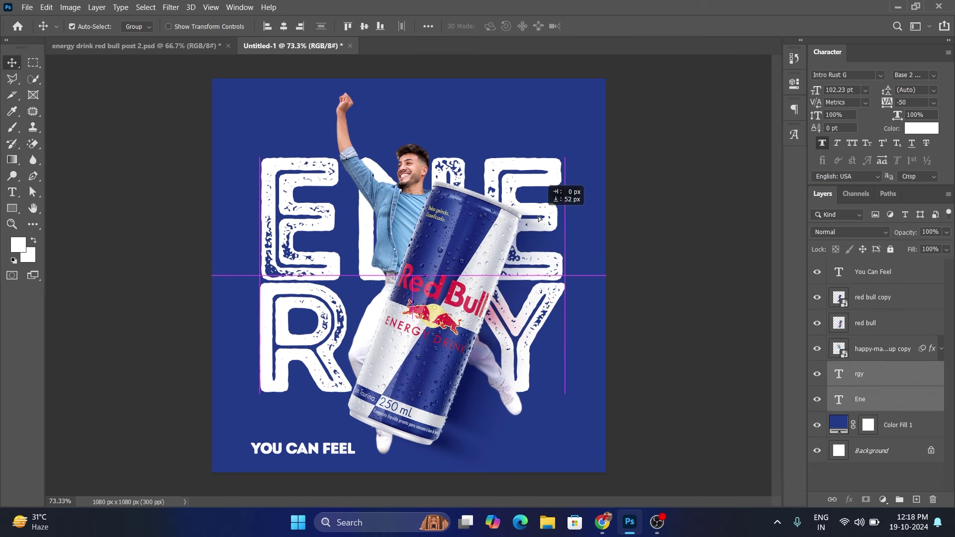
{"action": "key", "text": "ctrl+t"}
{"action": "left_click_drag", "start_coordinate": [568, 155], "coordinate": [592, 142]}
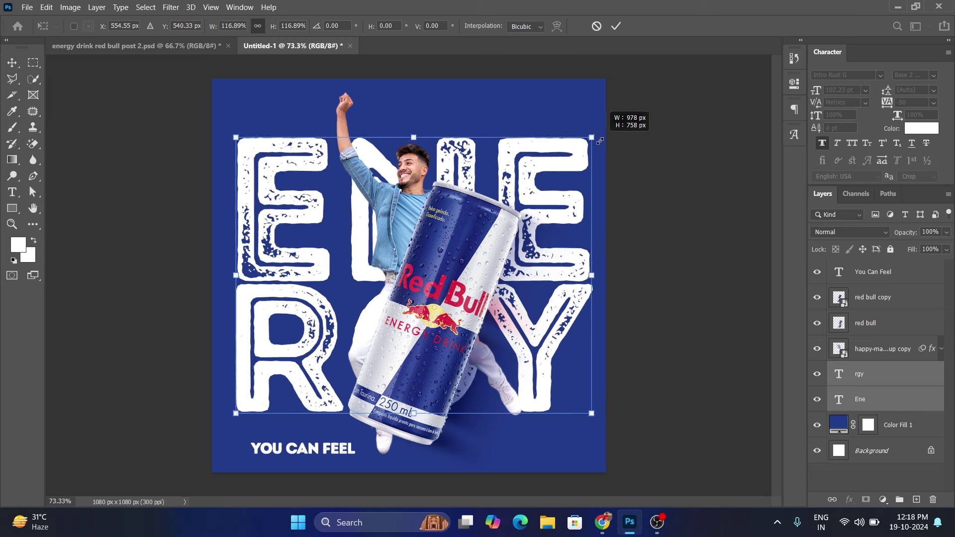
{"action": "mouse_move", "coordinate": [563, 187]}
{"action": "left_mouse_down"}
{"action": "mouse_move", "coordinate": [531, 250]}
{"action": "mouse_move", "coordinate": [533, 178]}
{"action": "left_mouse_up"}
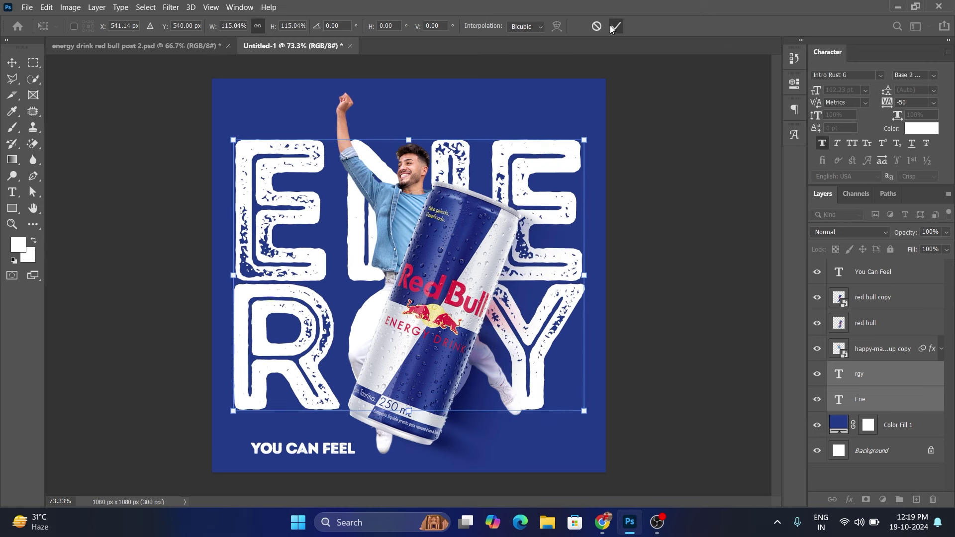
{"action": "key", "text": "Return"}
{"action": "left_click_drag", "start_coordinate": [560, 270], "coordinate": [561, 270]}
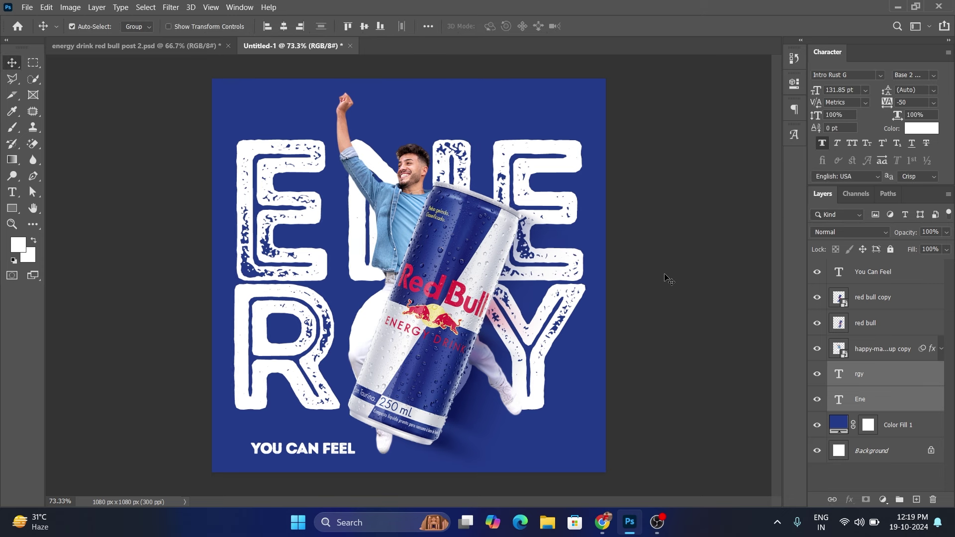
{"action": "left_click", "coordinate": [865, 232]}
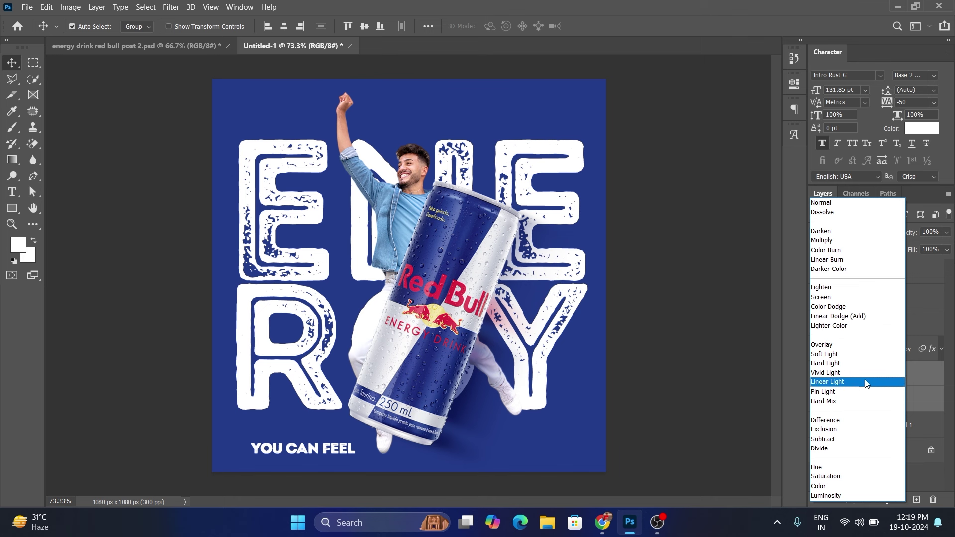
Step: Set the ENE and RGY headline layers to Overlay blend mode so they show light blue
{"action": "left_click", "coordinate": [872, 347]}
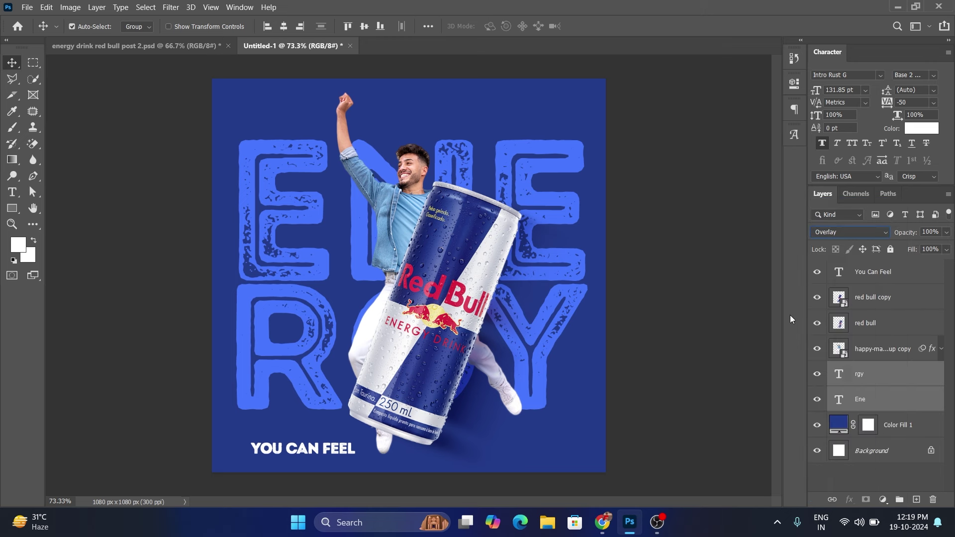
{"action": "left_click", "coordinate": [575, 208]}
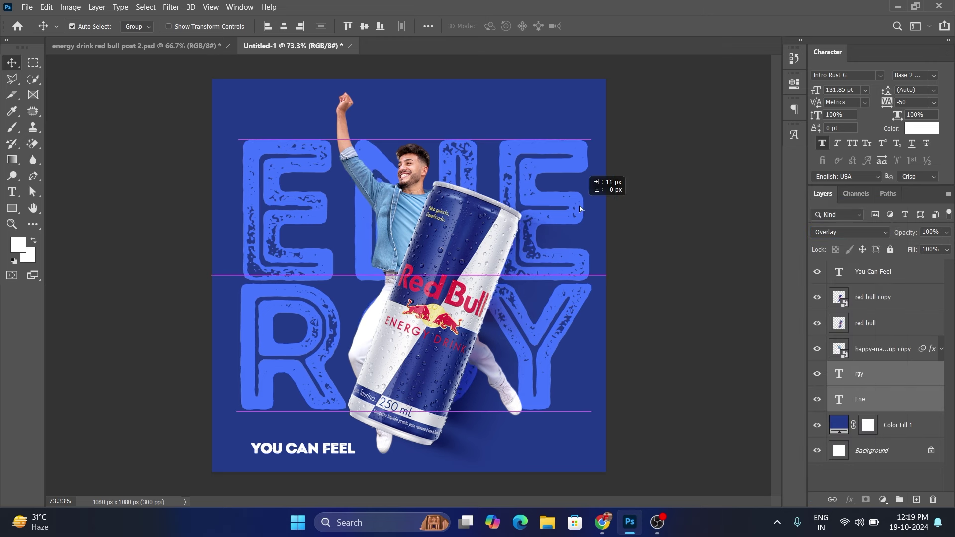
{"action": "left_click", "coordinate": [645, 305]}
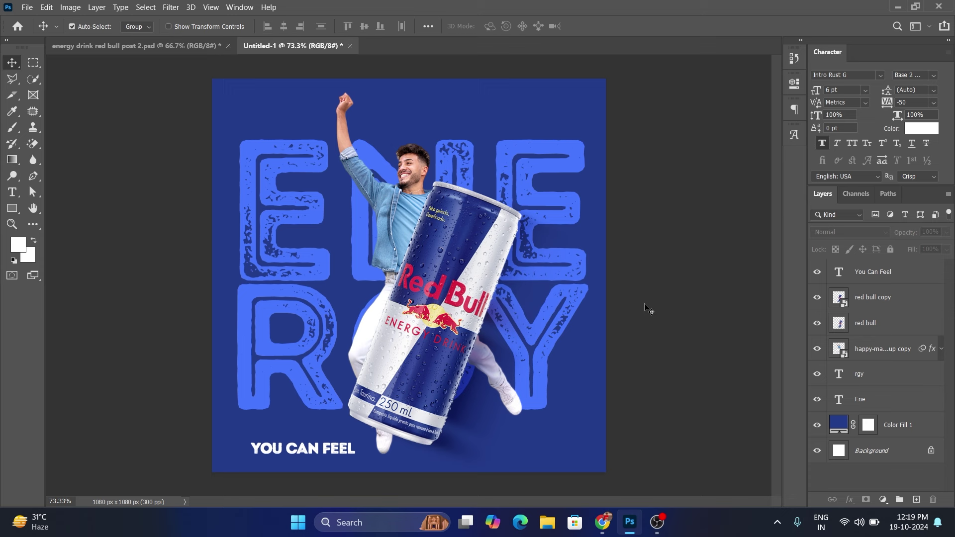
Step: Move YOU CAN FEEL up slightly and set its tracking to 10
{"action": "left_click_drag", "start_coordinate": [312, 452], "coordinate": [300, 430]}
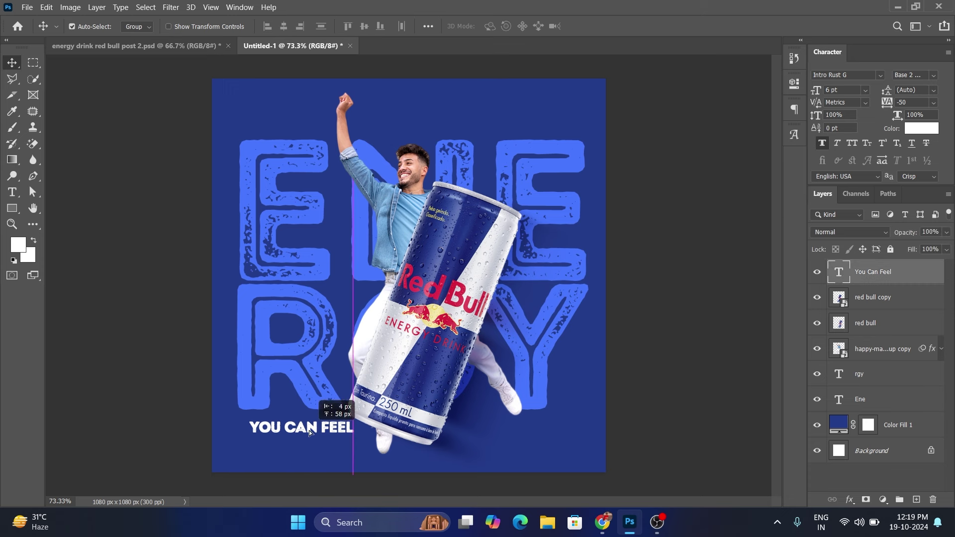
{"action": "key", "text": "Up"}
{"action": "key", "text": "Up"}
{"action": "key", "text": "Up"}
{"action": "key", "text": "Up"}
{"action": "key", "text": "Up"}
{"action": "key", "text": "Up"}
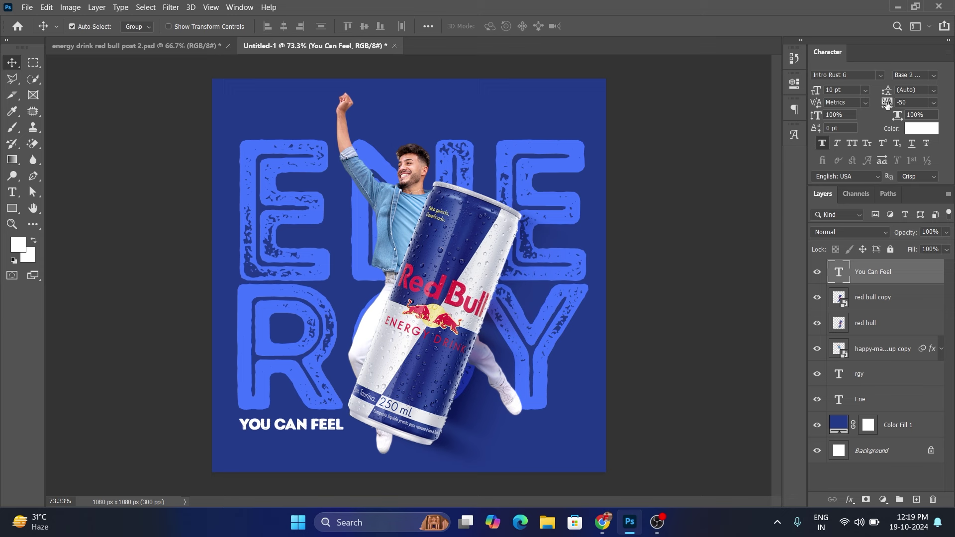
{"action": "left_click_drag", "start_coordinate": [887, 103], "coordinate": [901, 103]}
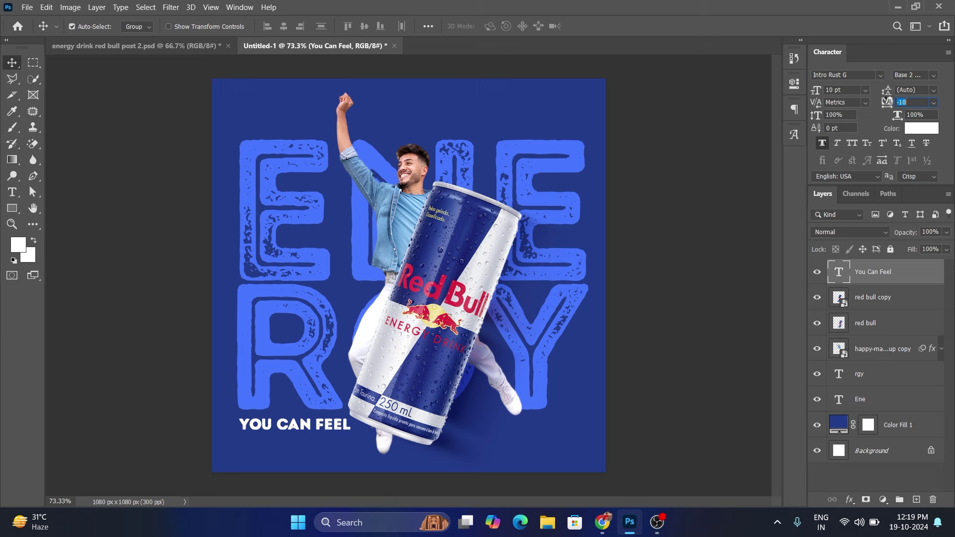
{"action": "left_click_drag", "start_coordinate": [888, 103], "coordinate": [890, 103]}
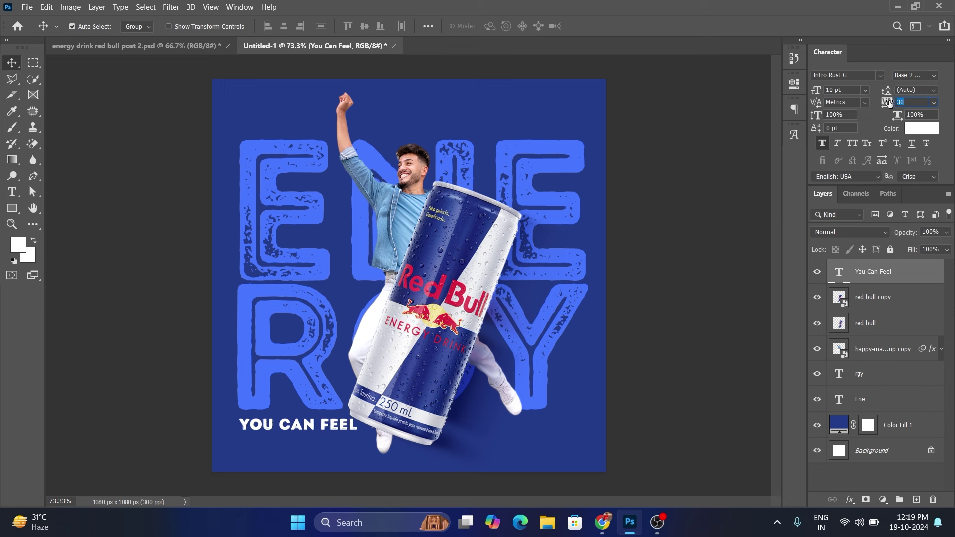
{"action": "left_click", "coordinate": [934, 102]}
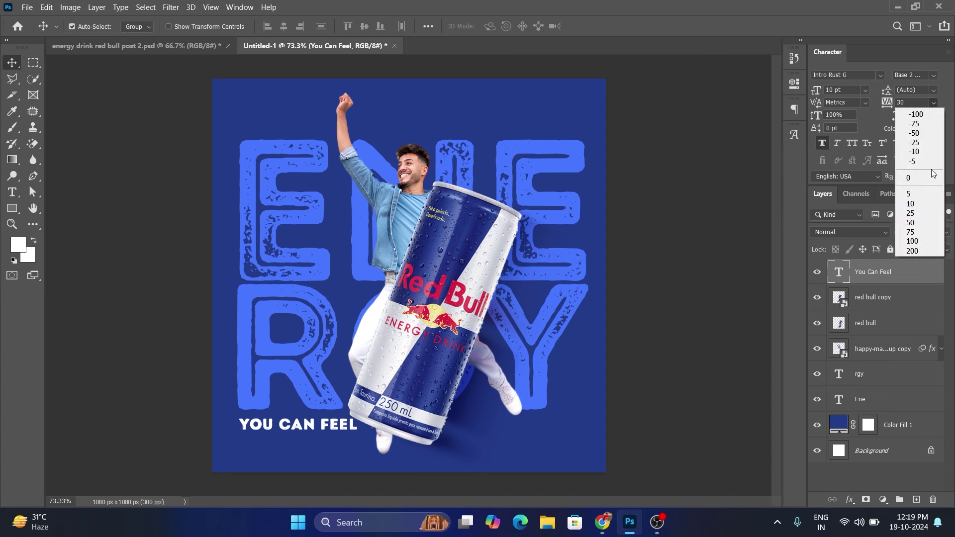
{"action": "left_click", "coordinate": [916, 198]}
{"action": "left_click", "coordinate": [643, 366]}
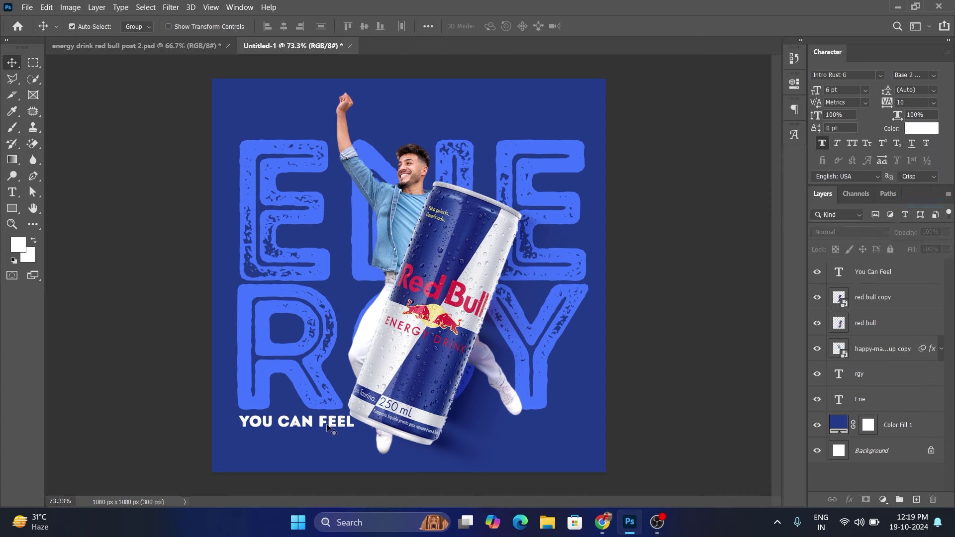
{"action": "left_click", "coordinate": [12, 209]}
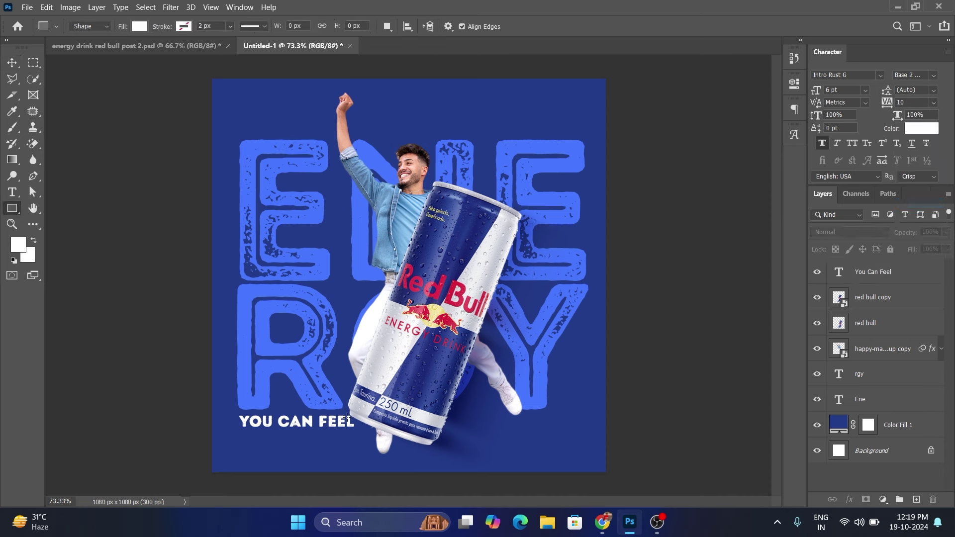
Step: Draw a thin white rectangle bar to the right of YOU CAN FEEL
{"action": "left_click", "coordinate": [139, 26]}
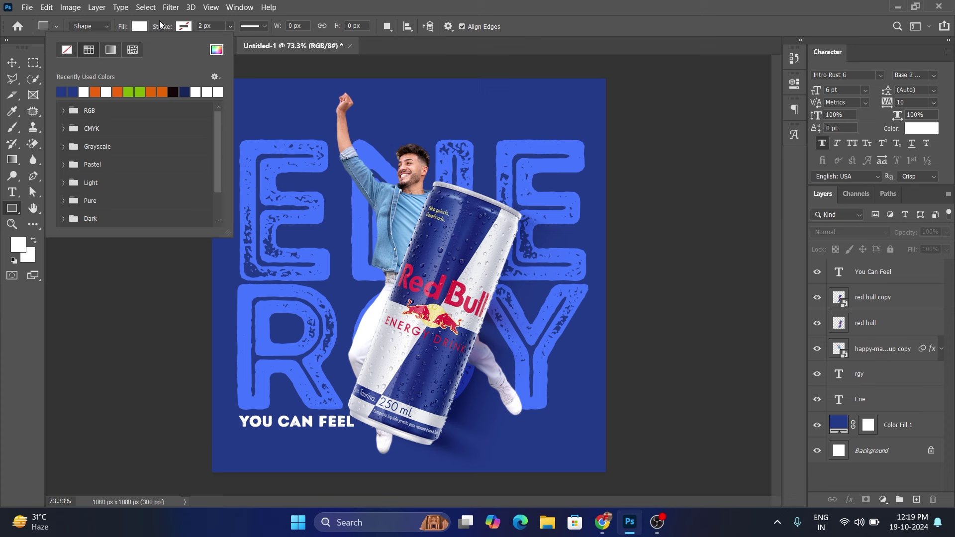
{"action": "left_click", "coordinate": [139, 26]}
{"action": "left_click_drag", "start_coordinate": [359, 414], "coordinate": [582, 427]}
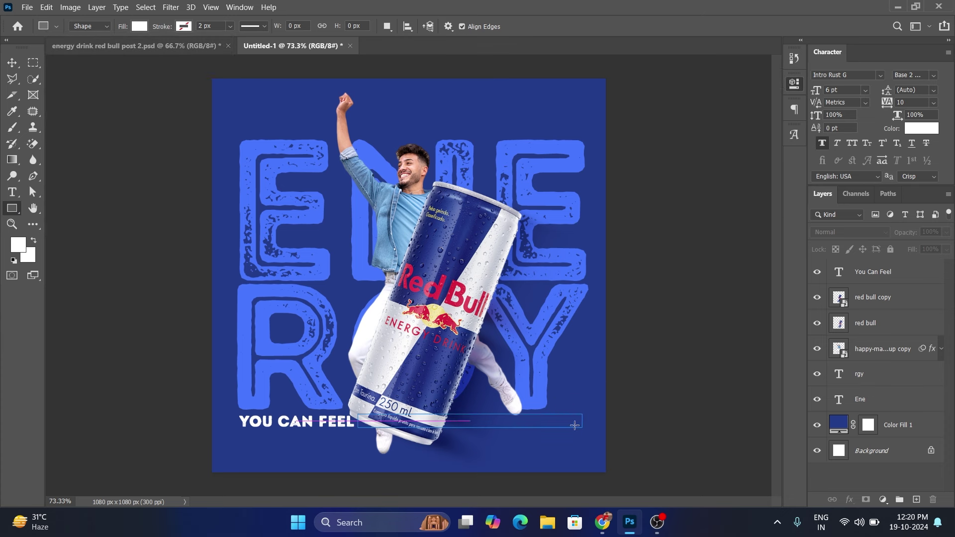
{"action": "key", "text": "v"}
{"action": "left_click", "coordinate": [764, 80]}
{"action": "left_click", "coordinate": [646, 251]}
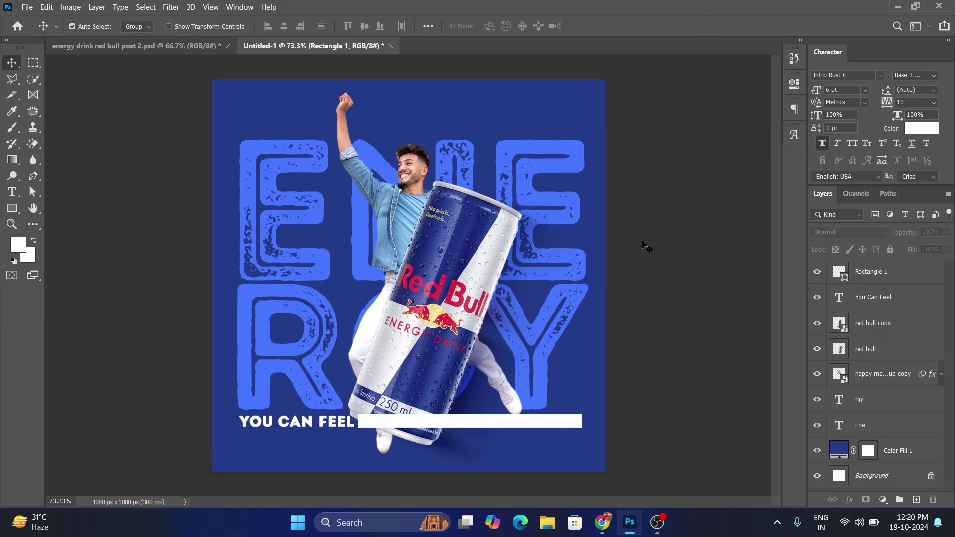
Step: Add vertical guides at the headline's left and right edges and stretch the bar to the right guide
{"action": "key", "text": "ctrl+r"}
{"action": "left_click_drag", "start_coordinate": [54, 332], "coordinate": [242, 360]}
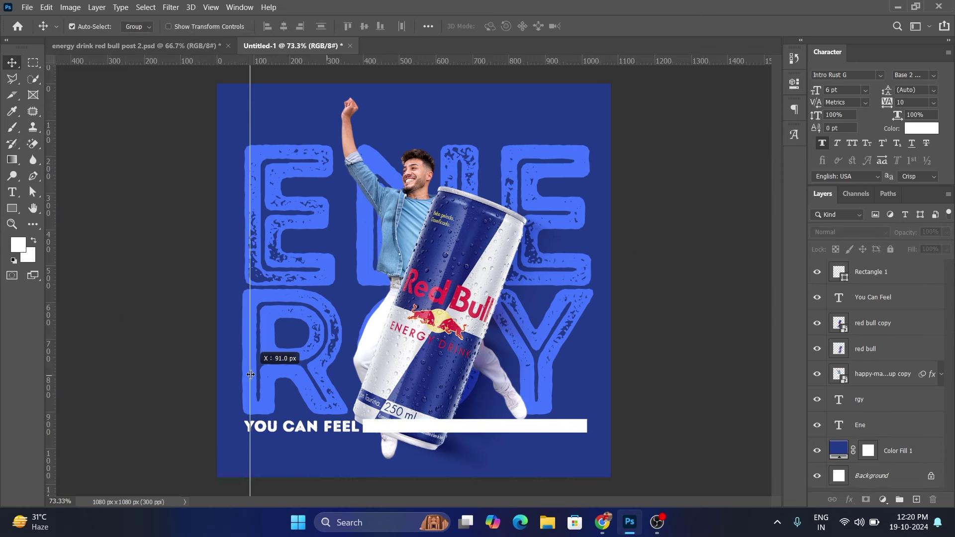
{"action": "left_click_drag", "start_coordinate": [56, 353], "coordinate": [593, 395]}
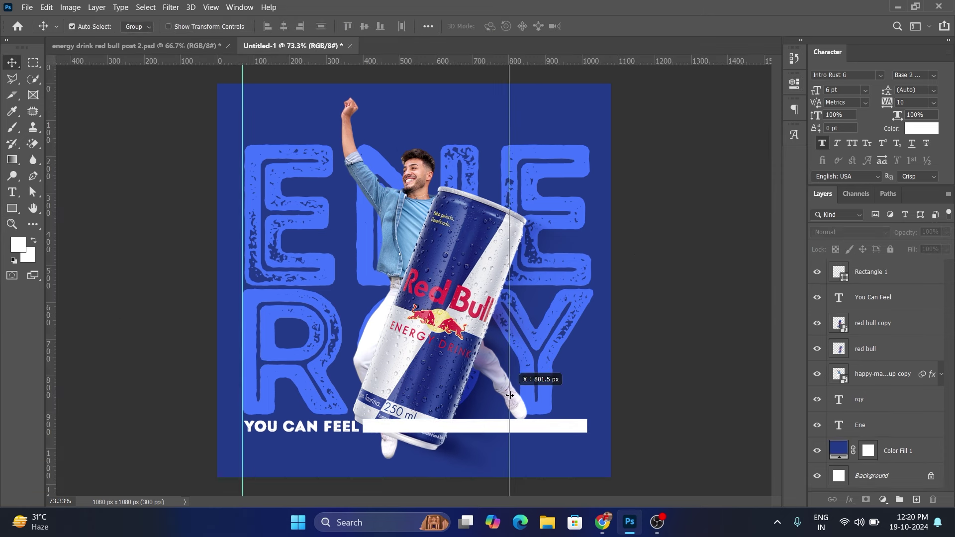
{"action": "left_click_drag", "start_coordinate": [593, 395], "coordinate": [591, 395]}
{"action": "left_click", "coordinate": [585, 426]}
{"action": "key", "text": "ctrl+t"}
{"action": "left_click_drag", "start_coordinate": [594, 429], "coordinate": [598, 429]}
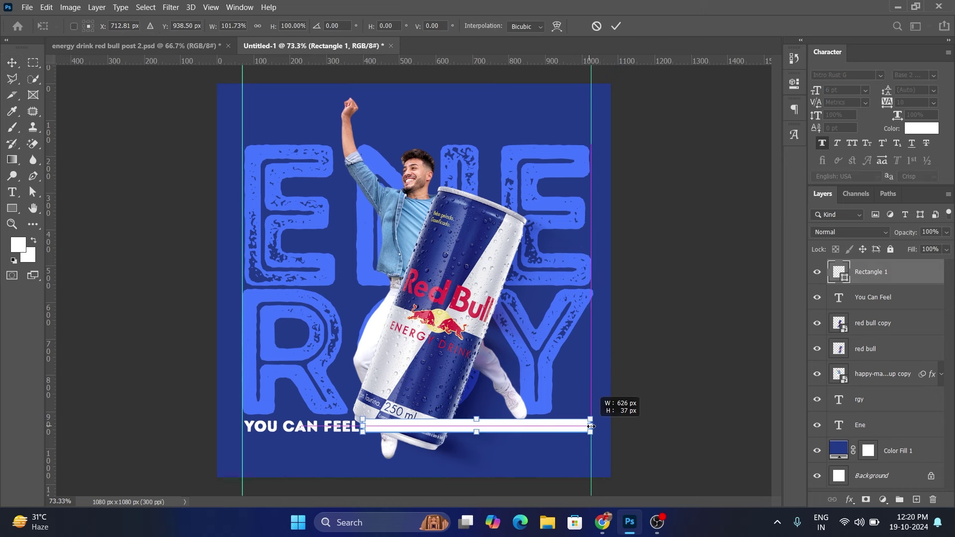
{"action": "left_click", "coordinate": [616, 25]}
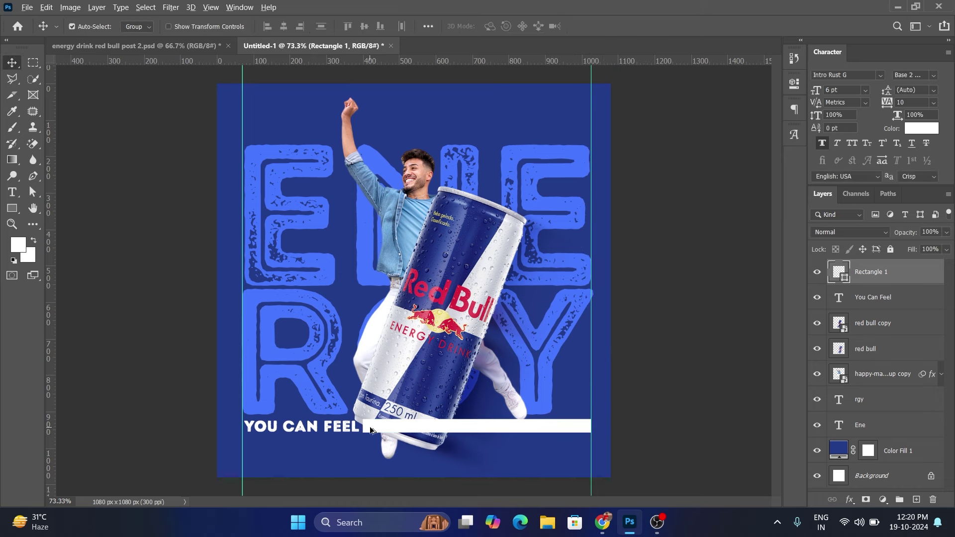
Step: Make the white bar thinner and move its layer below the man and can
{"action": "scroll", "coordinate": [408, 421], "scroll_direction": "up", "scroll_amount": 2}
{"action": "key", "text": "ctrl+t"}
{"action": "left_click_drag", "start_coordinate": [512, 418], "coordinate": [513, 436]}
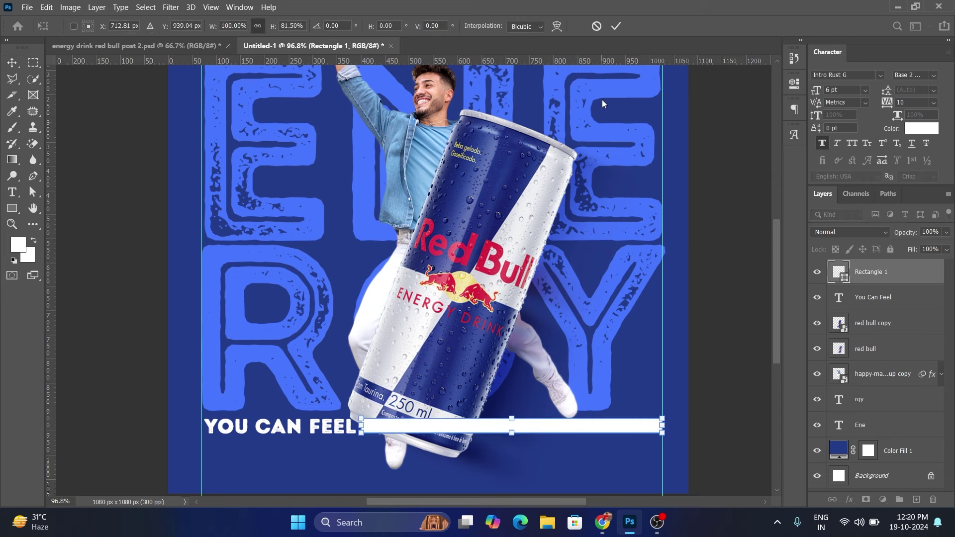
{"action": "left_click", "coordinate": [616, 26]}
{"action": "scroll", "coordinate": [626, 281], "scroll_direction": "down", "scroll_amount": 2}
{"action": "left_click_drag", "start_coordinate": [889, 279], "coordinate": [899, 404]}
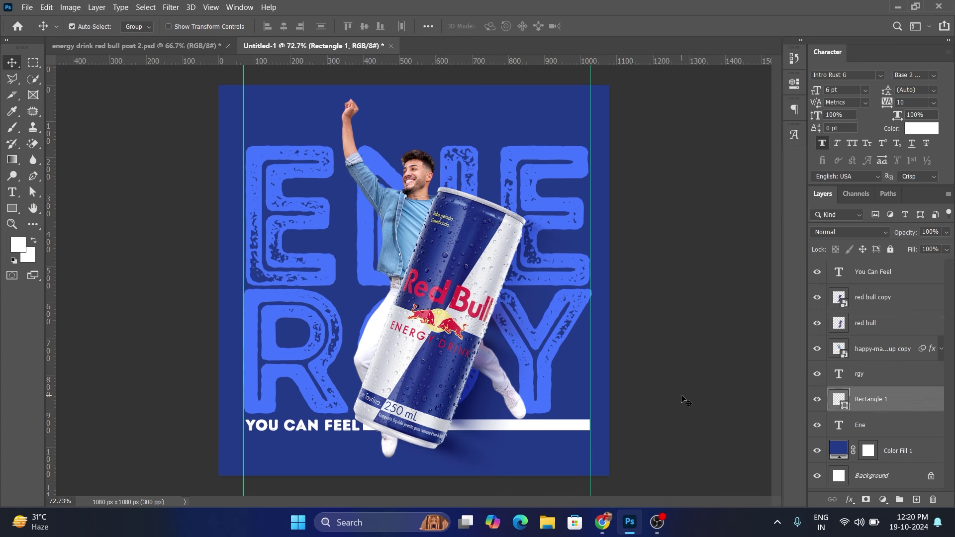
Step: Set the Rectangle 1 bar's blend mode to Overlay
{"action": "left_click", "coordinate": [833, 236]}
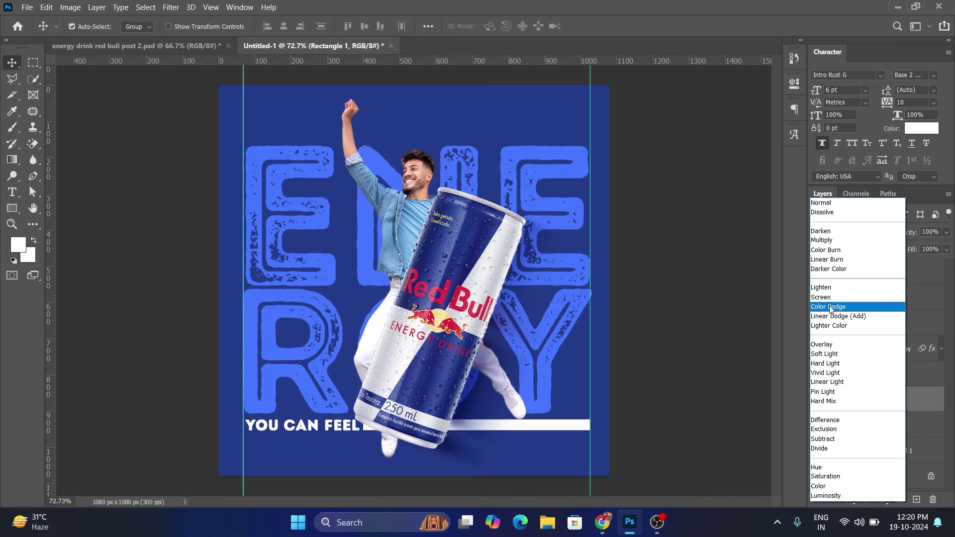
{"action": "left_click", "coordinate": [837, 341]}
{"action": "left_click", "coordinate": [692, 383]}
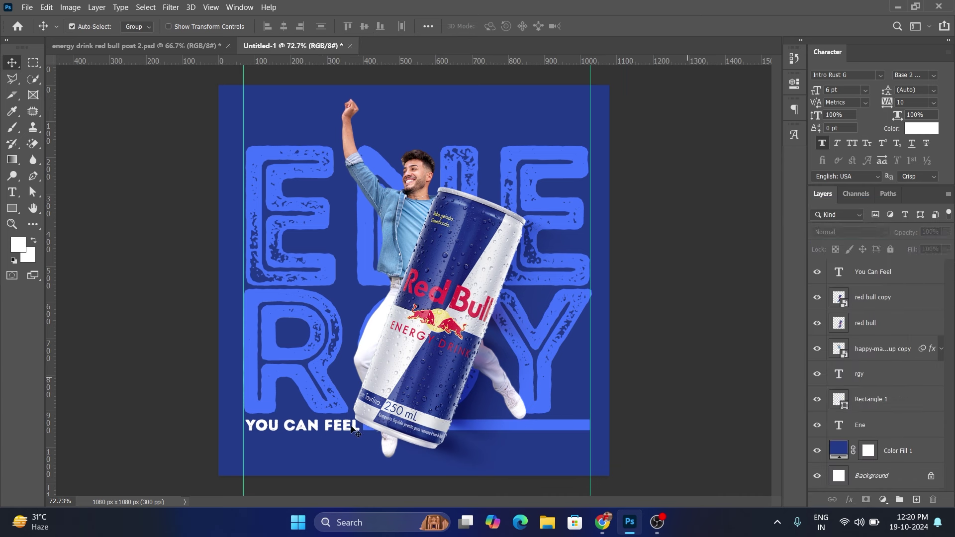
{"action": "left_click", "coordinate": [354, 429]}
{"action": "left_click", "coordinate": [644, 294]}
Step: Hide the guides and rulers and lock the Color Fill 1 layer
{"action": "key", "text": "ctrl+semicolon"}
{"action": "key", "text": "ctrl+r"}
{"action": "left_click", "coordinate": [301, 136]}
{"action": "key", "text": "ctrl+slash"}
{"action": "left_click", "coordinate": [672, 209]}
Step: Select the man, can and text layers together and nudge them slightly up
{"action": "left_click_drag", "start_coordinate": [218, 134], "coordinate": [637, 440]}
{"action": "key", "text": "shift+Up"}
{"action": "key", "text": "shift+Up"}
{"action": "key", "text": "shift+Up"}
{"action": "key", "text": "Down"}
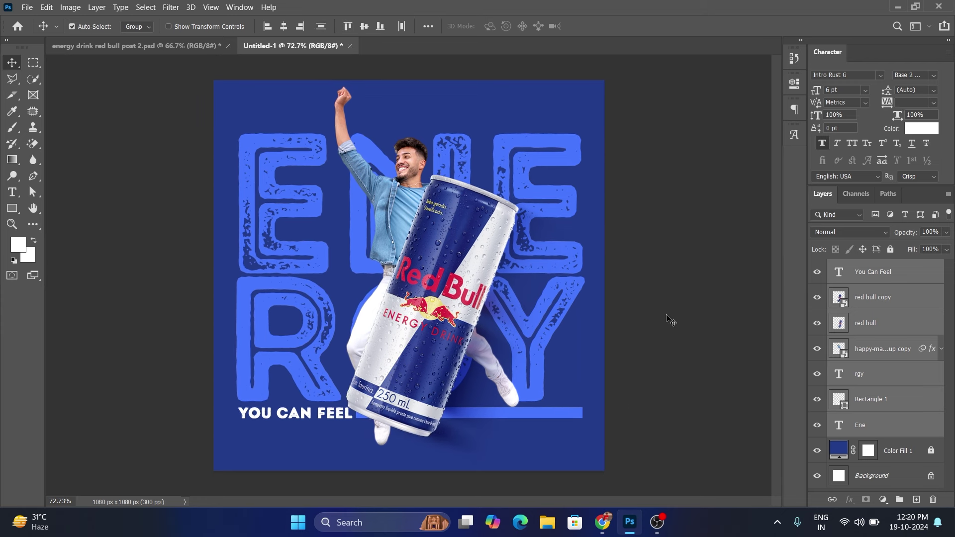
{"action": "key", "text": "Down"}
{"action": "key", "text": "Down"}
{"action": "key", "text": "Down"}
{"action": "key", "text": "Down"}
{"action": "key", "text": "Down"}
{"action": "left_click", "coordinate": [636, 295]}
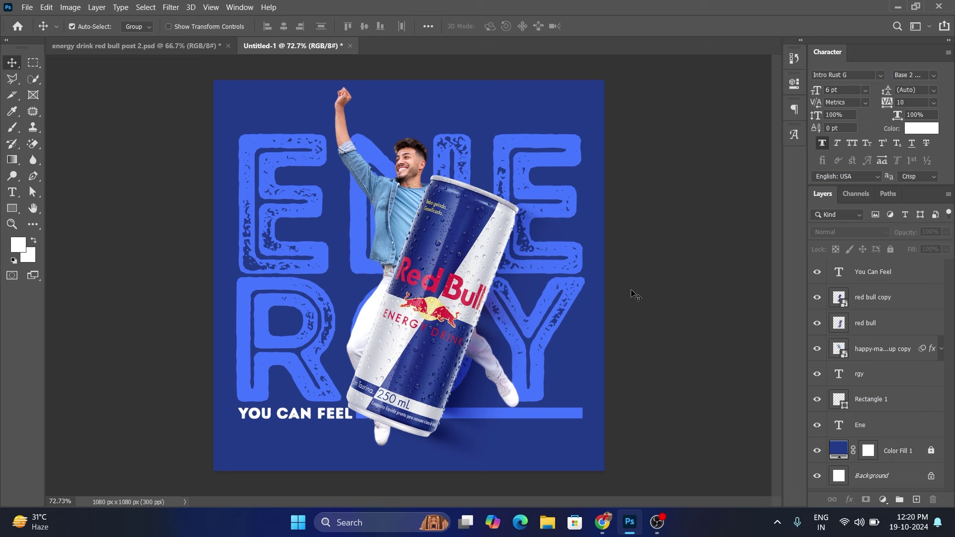
{"action": "left_click", "coordinate": [15, 208]}
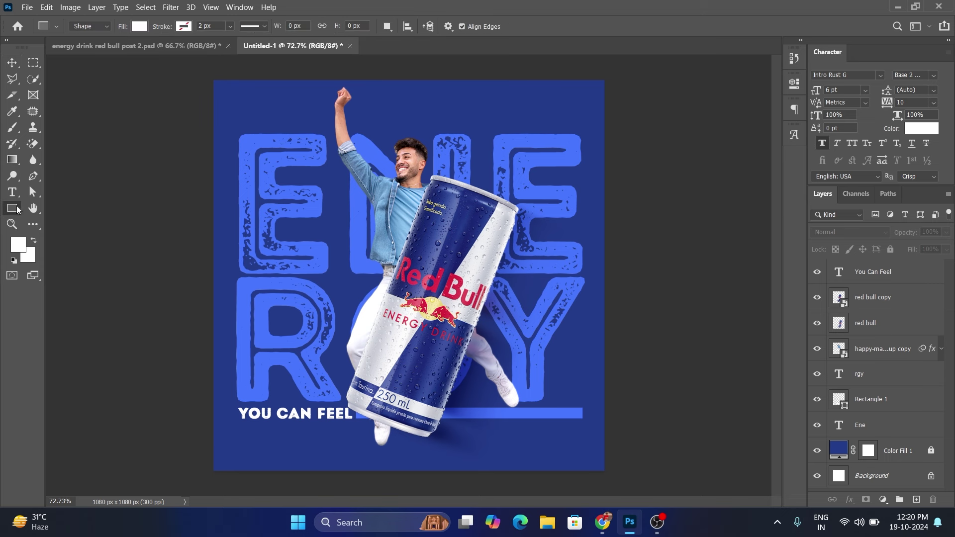
{"action": "left_click_drag", "start_coordinate": [432, 80], "coordinate": [524, 132]}
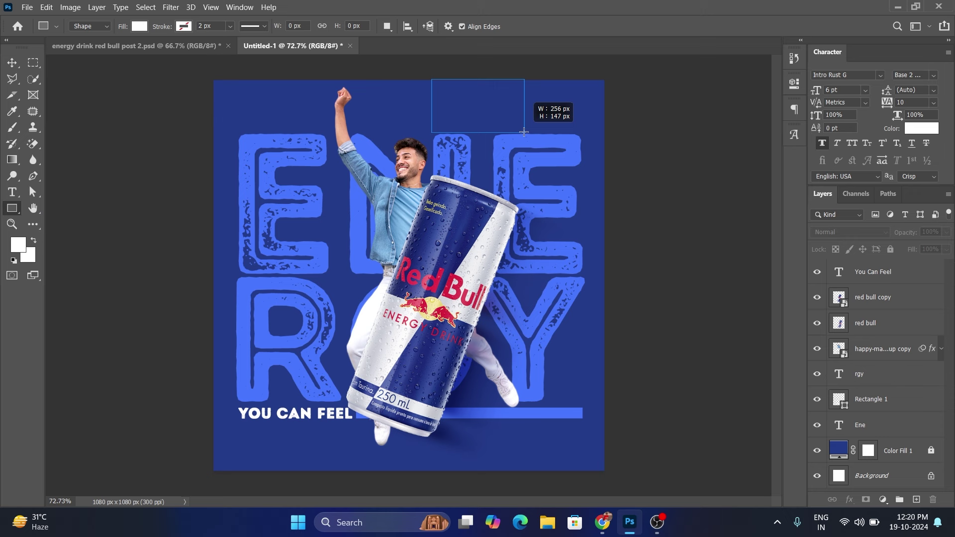
{"action": "key", "text": "v"}
{"action": "mouse_move", "coordinate": [465, 100]}
{"action": "left_mouse_down"}
{"action": "mouse_move", "coordinate": [527, 329]}
{"action": "mouse_move", "coordinate": [543, 433]}
{"action": "left_mouse_up"}
{"action": "left_click", "coordinate": [759, 80]}
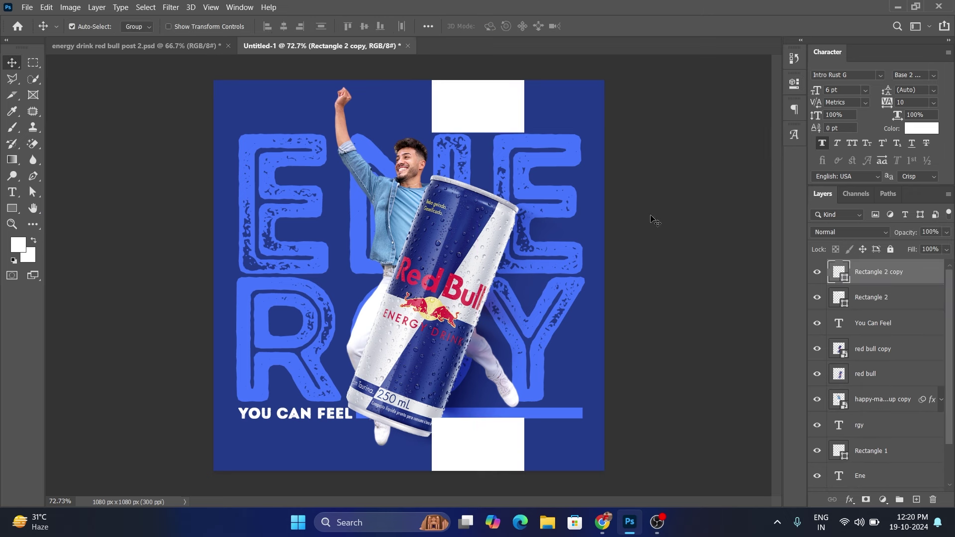
{"action": "left_click", "coordinate": [508, 122]}
{"action": "left_click", "coordinate": [504, 444], "text": "shift"}
{"action": "key", "text": "Delete"}
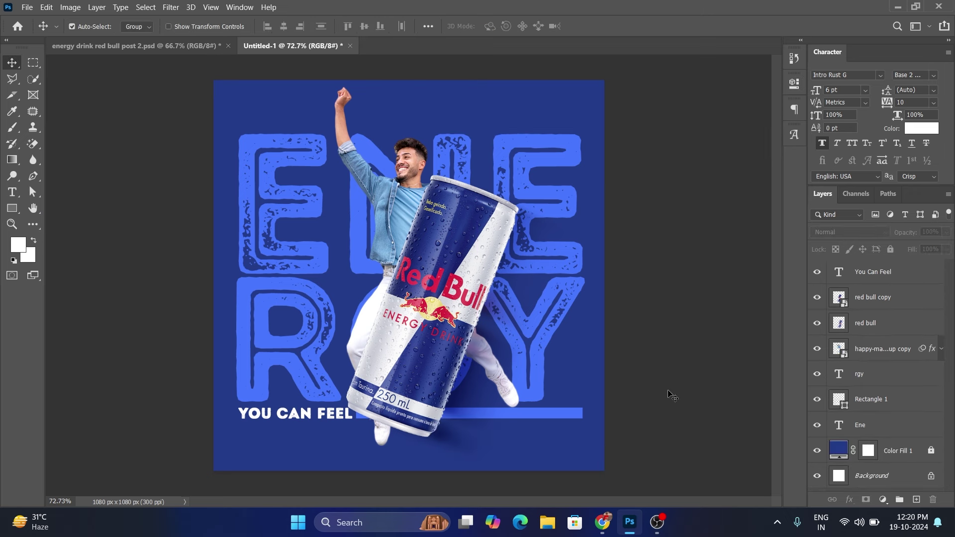
{"action": "left_click", "coordinate": [902, 451]}
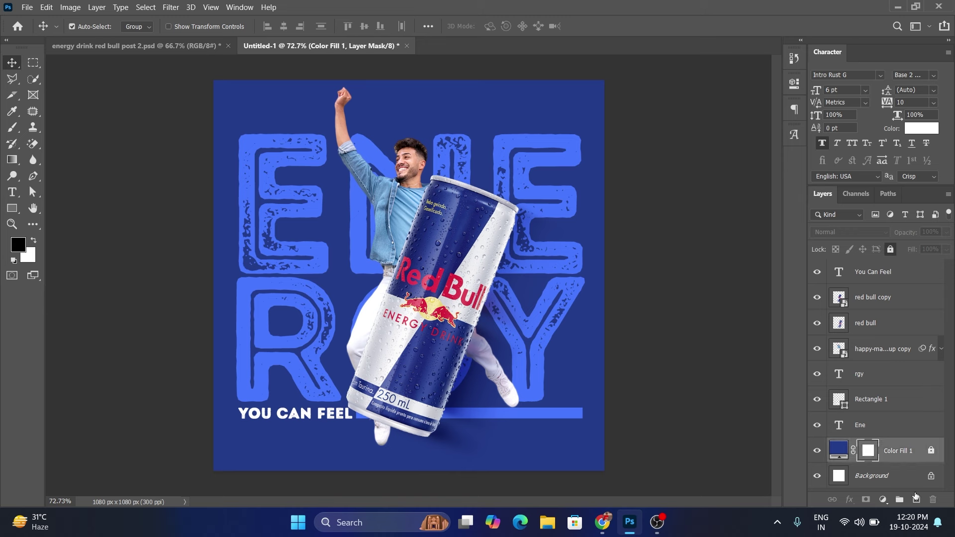
Step: On a new layer, paint a light-blue glow behind the man with a ~879 px soft brush
{"action": "left_click", "coordinate": [917, 500]}
{"action": "key", "text": "i"}
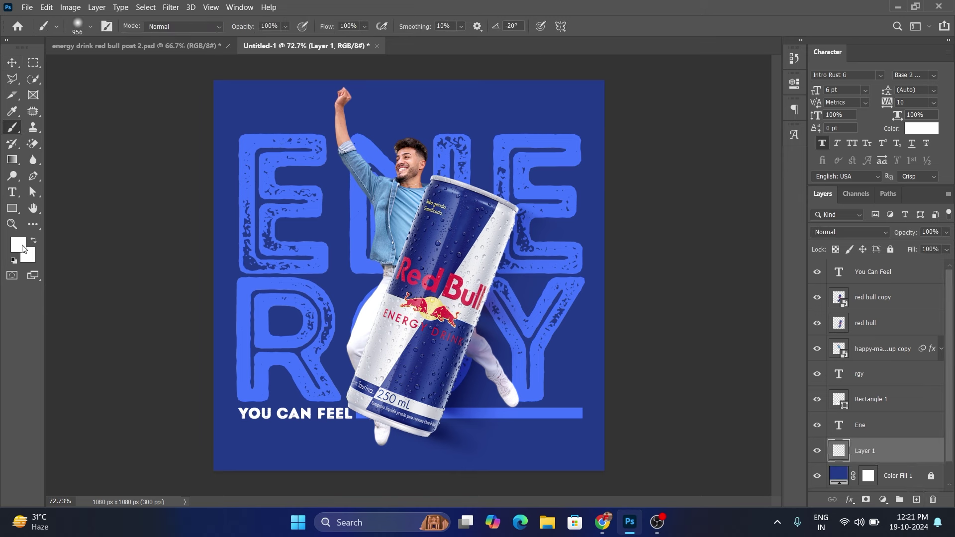
{"action": "left_click", "coordinate": [18, 244]}
{"action": "left_click", "coordinate": [553, 138]}
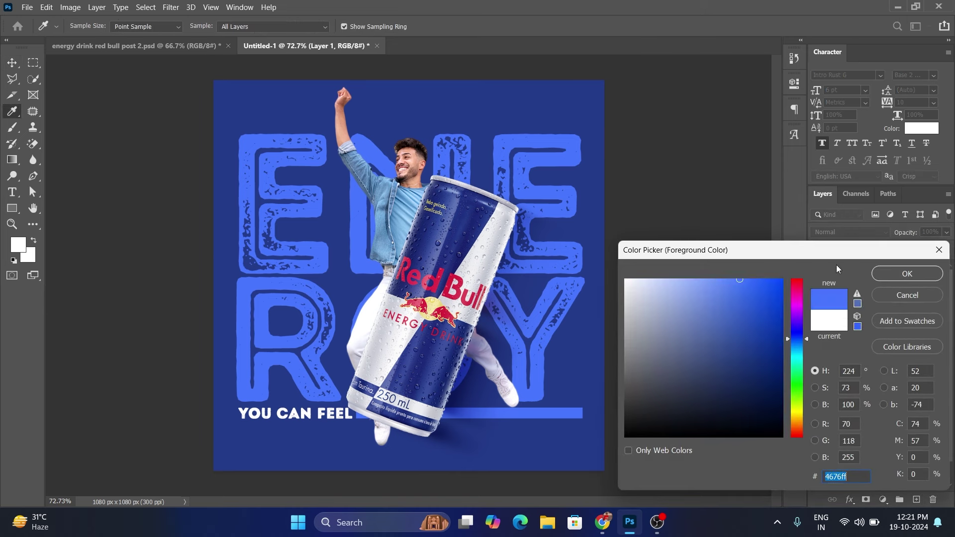
{"action": "left_click", "coordinate": [906, 273]}
{"action": "key", "text": "b"}
{"action": "right_click", "coordinate": [419, 271], "text": "alt"}
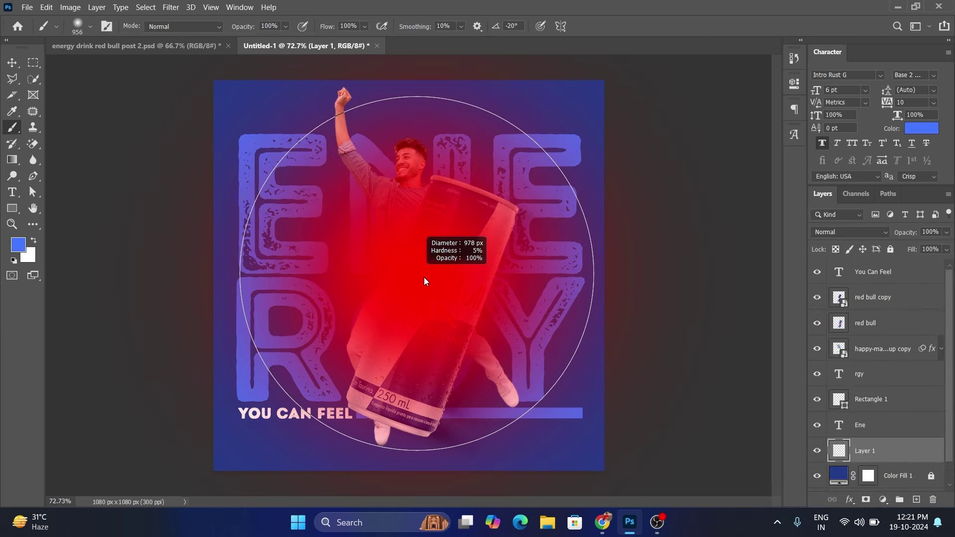
{"action": "left_click_drag", "start_coordinate": [421, 282], "coordinate": [405, 285]}
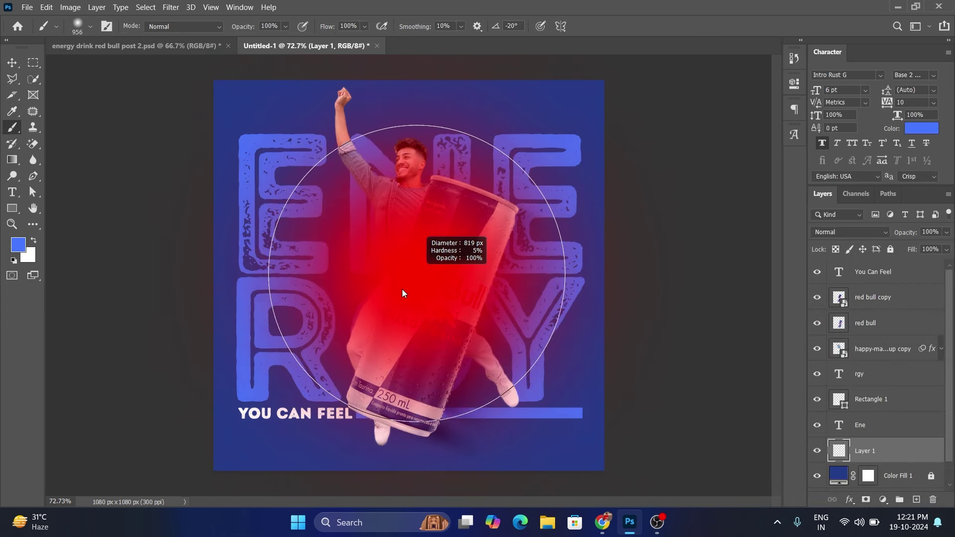
{"action": "mouse_move", "coordinate": [404, 286]}
{"action": "left_mouse_down"}
{"action": "mouse_move", "coordinate": [426, 283]}
{"action": "mouse_move", "coordinate": [407, 285]}
{"action": "left_mouse_up"}
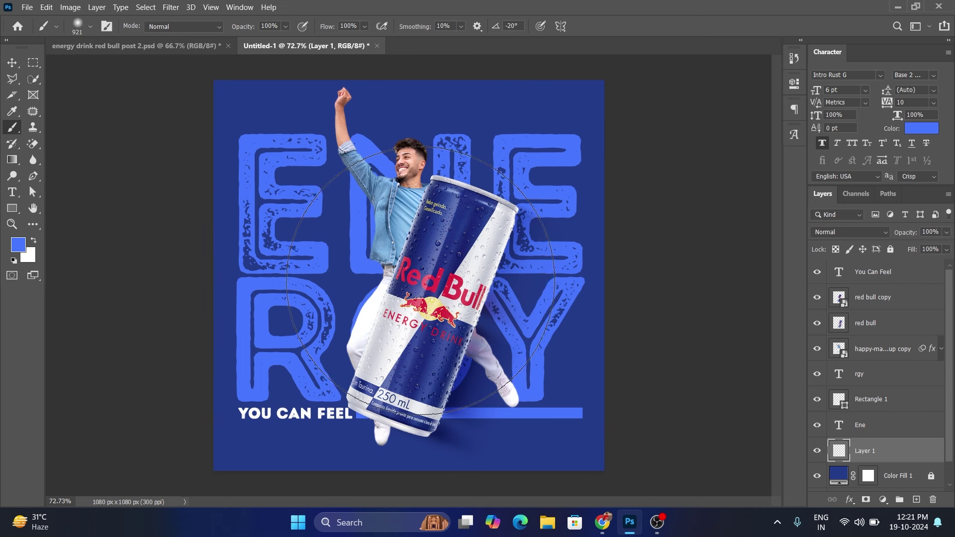
{"action": "left_click", "coordinate": [407, 285]}
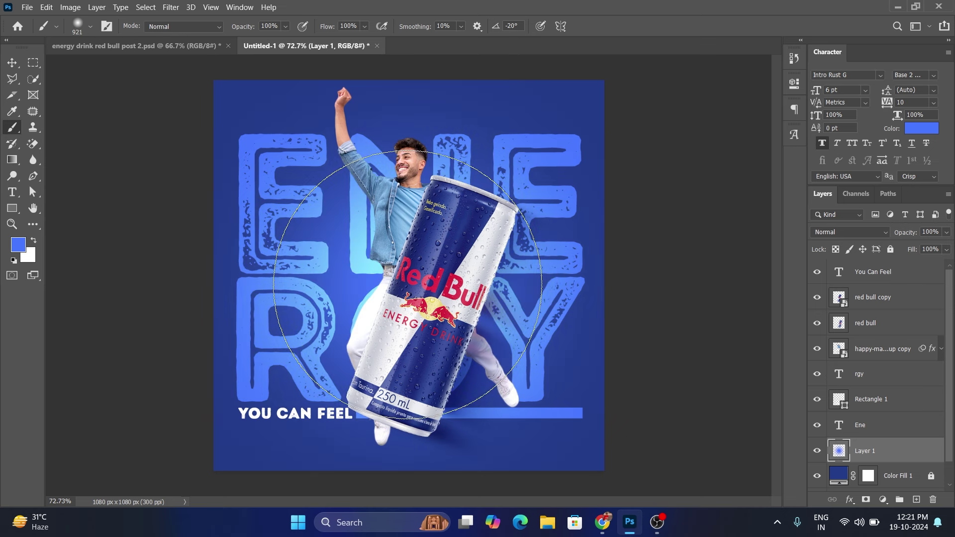
{"action": "left_click", "coordinate": [407, 285]}
Step: Lower the glow layer's opacity to 89% and lock it
{"action": "left_click", "coordinate": [11, 62]}
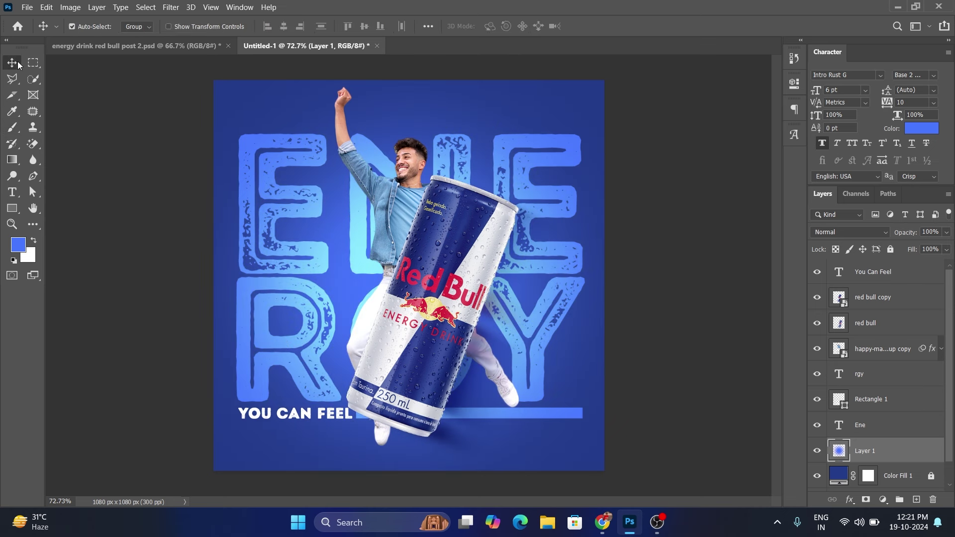
{"action": "left_click_drag", "start_coordinate": [902, 234], "coordinate": [898, 235]}
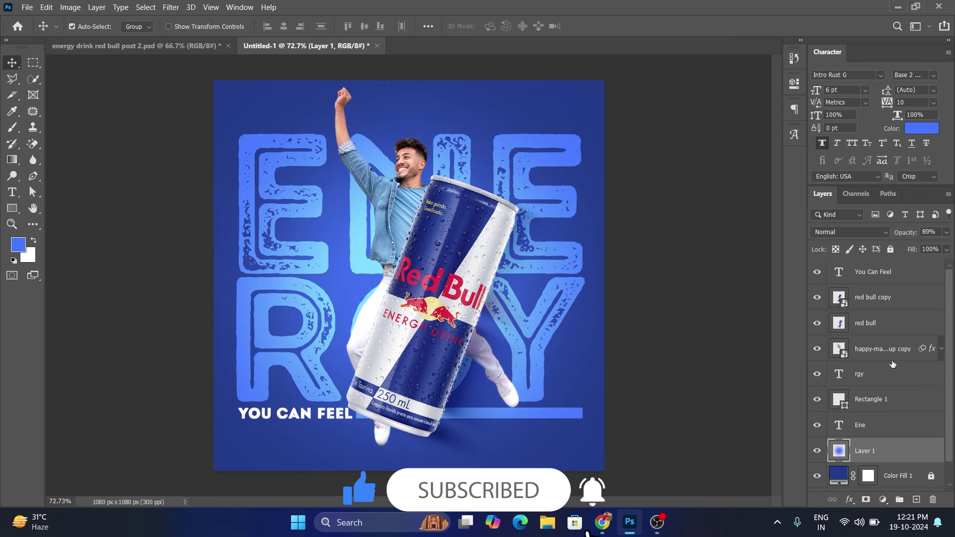
{"action": "scroll", "coordinate": [895, 408], "scroll_direction": "down", "scroll_amount": 1}
{"action": "left_click", "coordinate": [890, 249]}
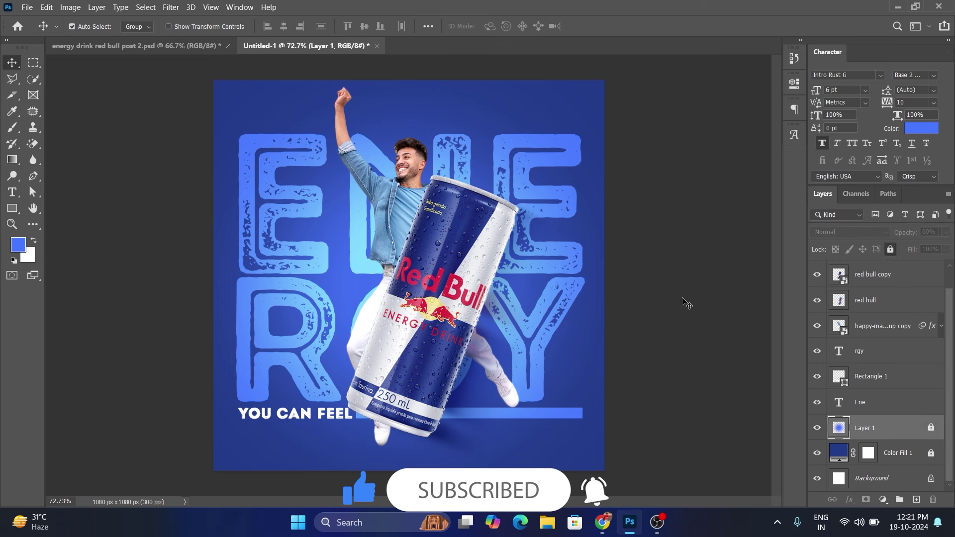
{"action": "left_click", "coordinate": [669, 294]}
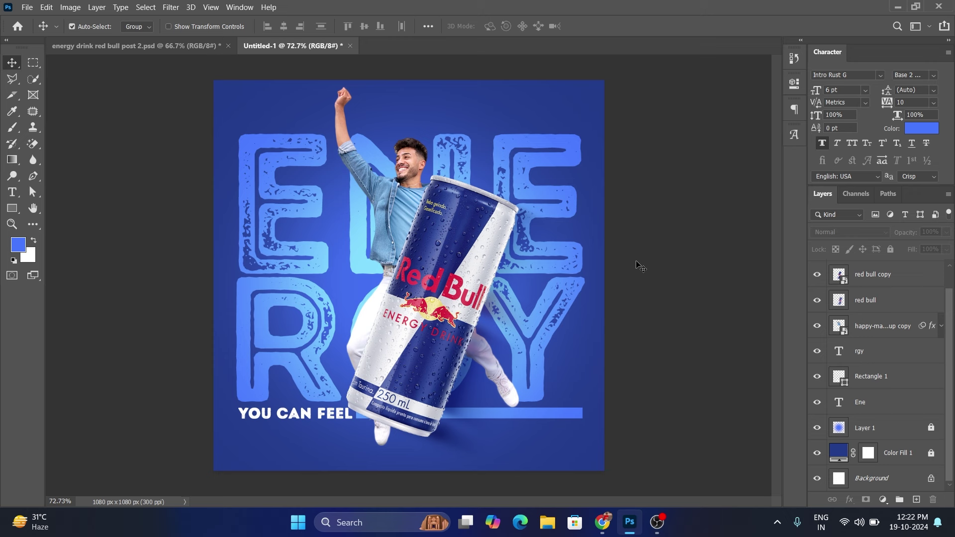
Step: Nudge the jumping man slightly left and turn his drop shadow back on
{"action": "left_click", "coordinate": [422, 169]}
{"action": "key", "text": "Left"}
{"action": "key", "text": "Left"}
{"action": "key", "text": "Left"}
{"action": "key", "text": "Left"}
{"action": "key", "text": "Left"}
{"action": "key", "text": "Left"}
{"action": "key", "text": "Left"}
{"action": "key", "text": "Left"}
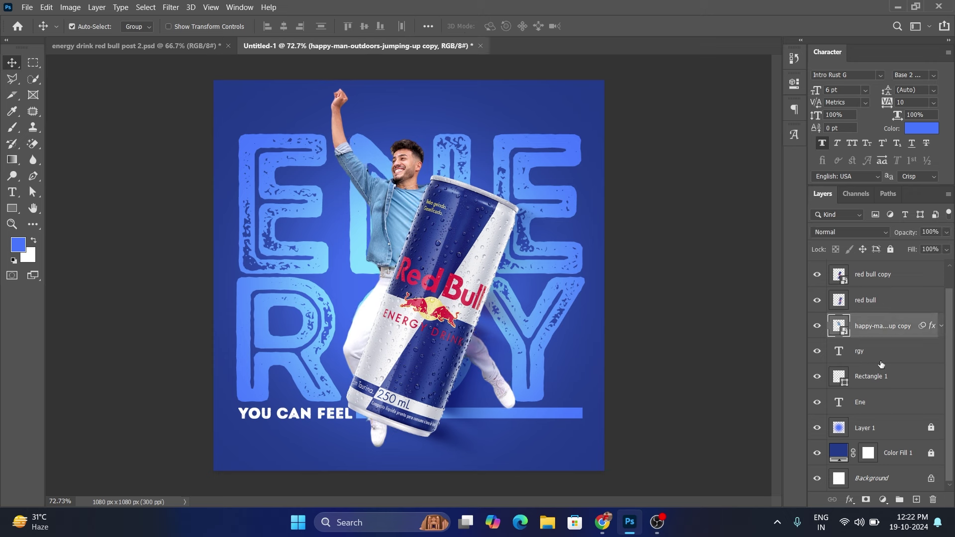
{"action": "left_click", "coordinate": [941, 326]}
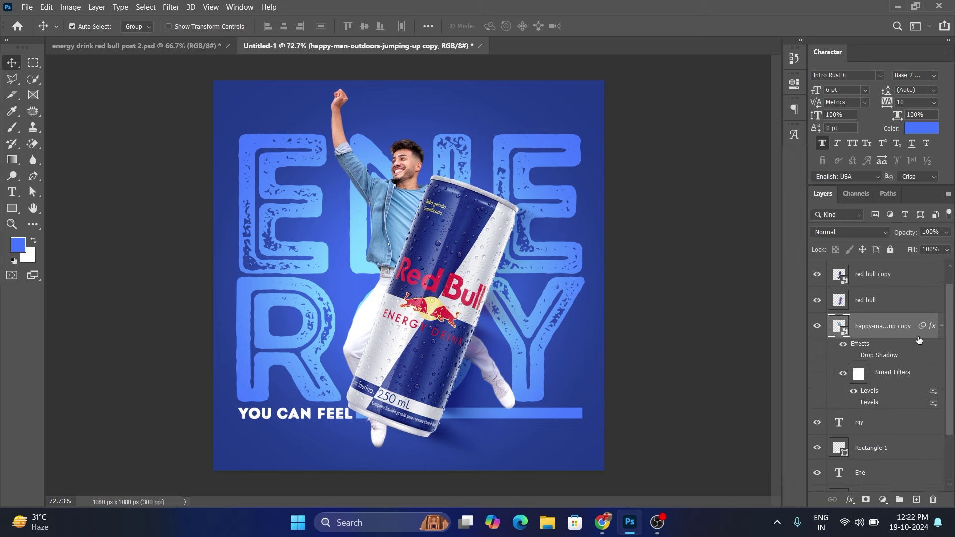
{"action": "left_click", "coordinate": [854, 355]}
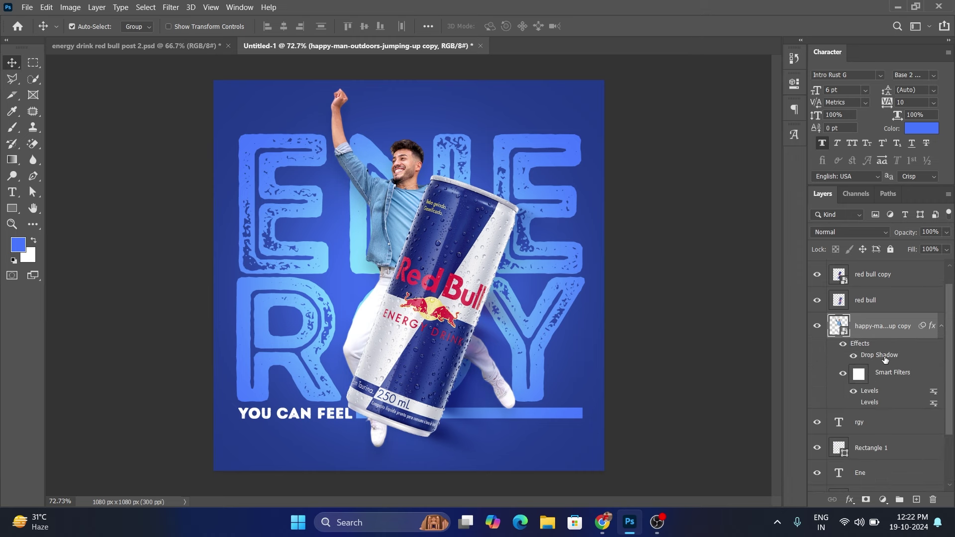
{"action": "double_click", "coordinate": [879, 355]}
{"action": "left_click", "coordinate": [903, 232]}
Step: Set the man's drop shadow to 49% opacity, 66° angle, 27 px distance, 57 px size
{"action": "left_click", "coordinate": [850, 499]}
{"action": "left_click", "coordinate": [856, 493]}
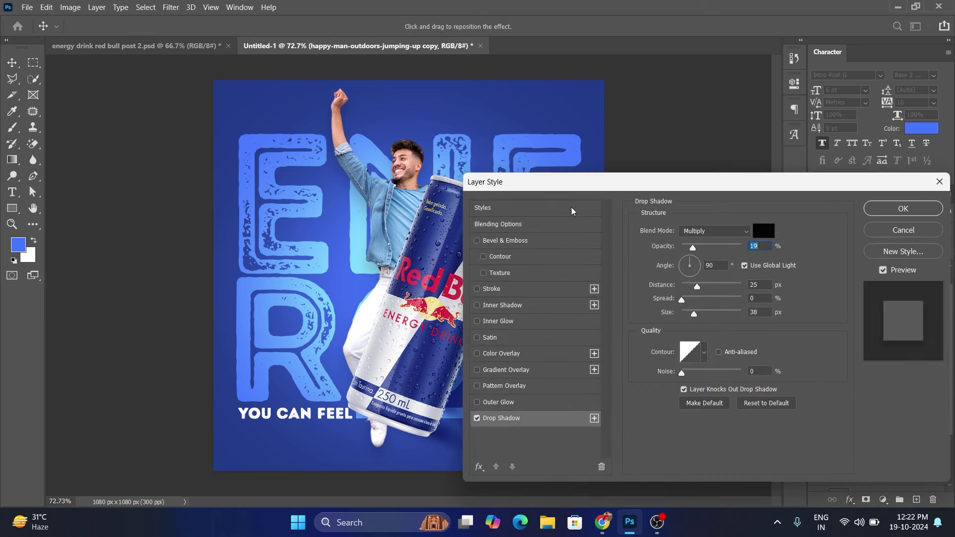
{"action": "left_click_drag", "start_coordinate": [567, 188], "coordinate": [599, 175]}
{"action": "left_click_drag", "start_coordinate": [724, 234], "coordinate": [738, 233]}
{"action": "left_click_drag", "start_coordinate": [725, 301], "coordinate": [729, 301]}
{"action": "left_click_drag", "start_coordinate": [400, 232], "coordinate": [396, 233]}
{"action": "left_click_drag", "start_coordinate": [739, 234], "coordinate": [742, 234]}
{"action": "left_click", "coordinate": [934, 196]}
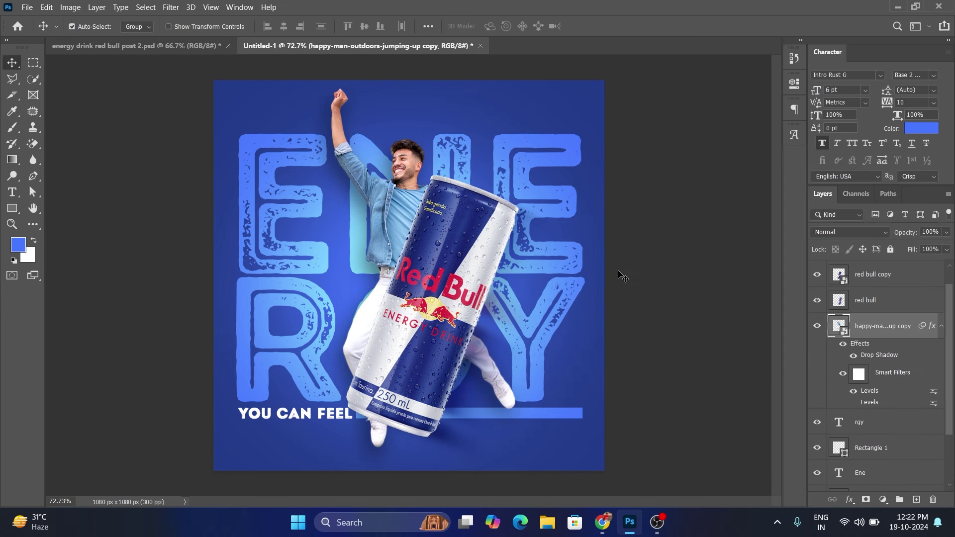
{"action": "left_click", "coordinate": [643, 273]}
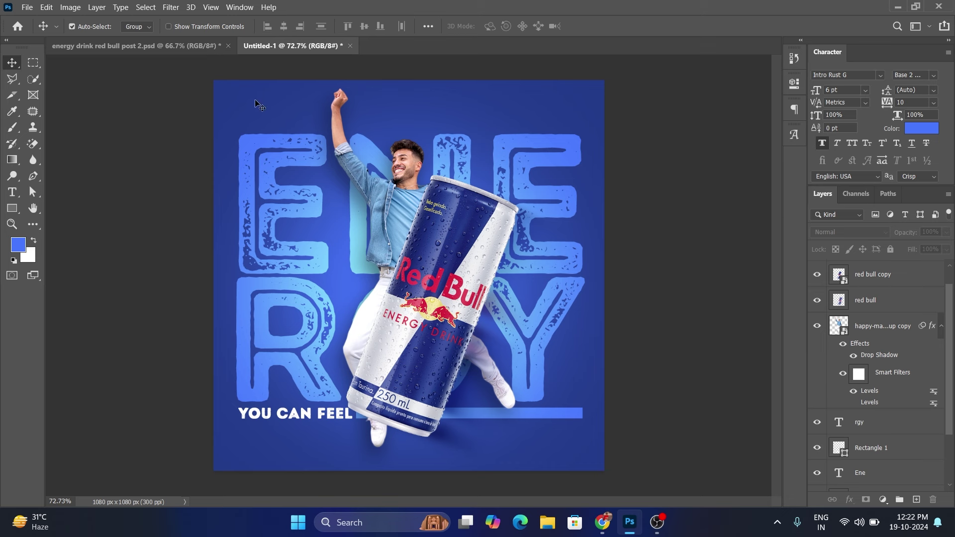
Step: Try selecting layers on the canvas, then show the side margin guides
{"action": "left_click_drag", "start_coordinate": [233, 100], "coordinate": [605, 114]}
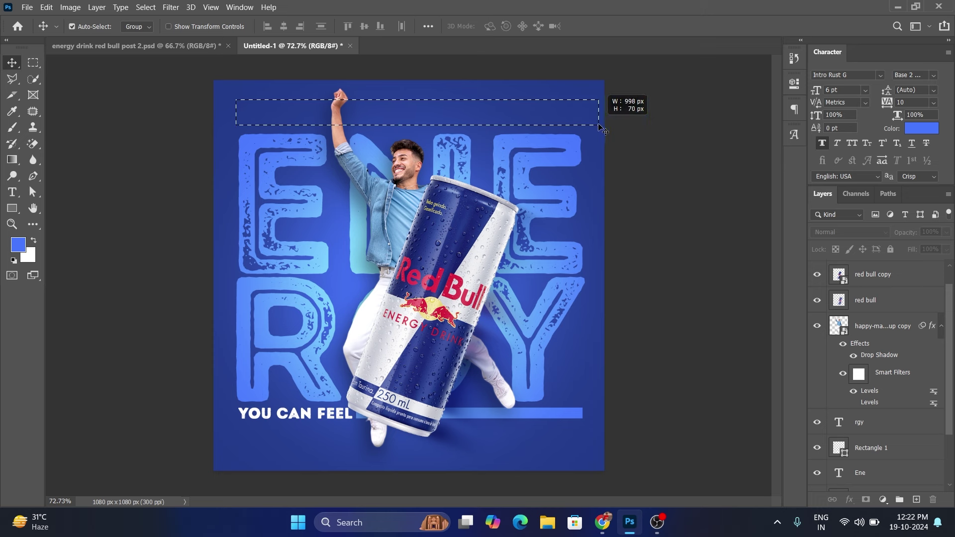
{"action": "left_click_drag", "start_coordinate": [245, 92], "coordinate": [365, 120]}
{"action": "left_click_drag", "start_coordinate": [500, 93], "coordinate": [587, 111]}
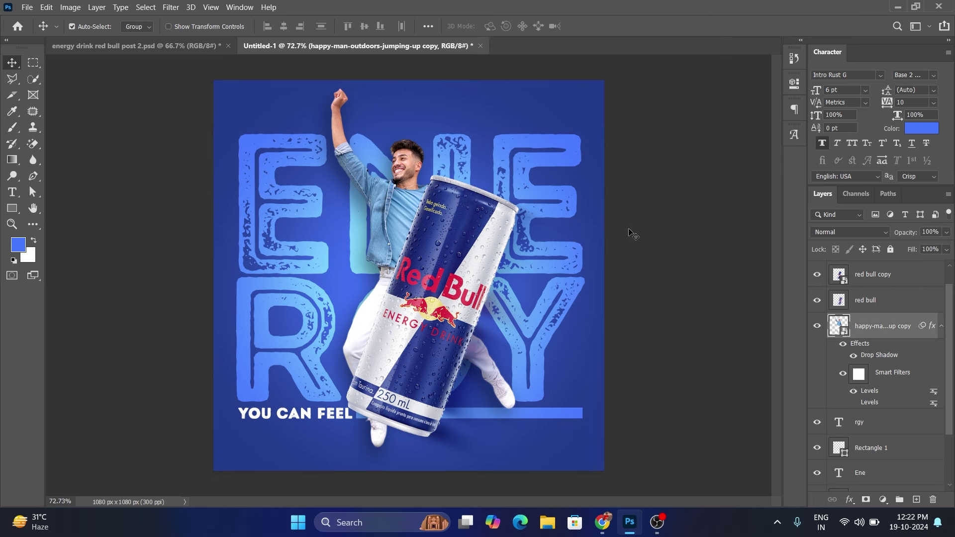
{"action": "left_click_drag", "start_coordinate": [248, 439], "coordinate": [306, 465]}
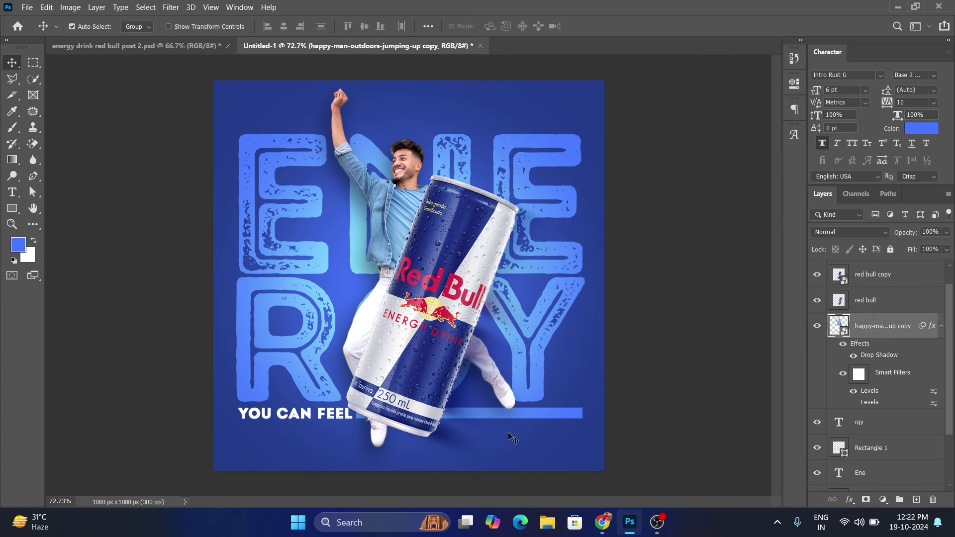
{"action": "left_click", "coordinate": [617, 397]}
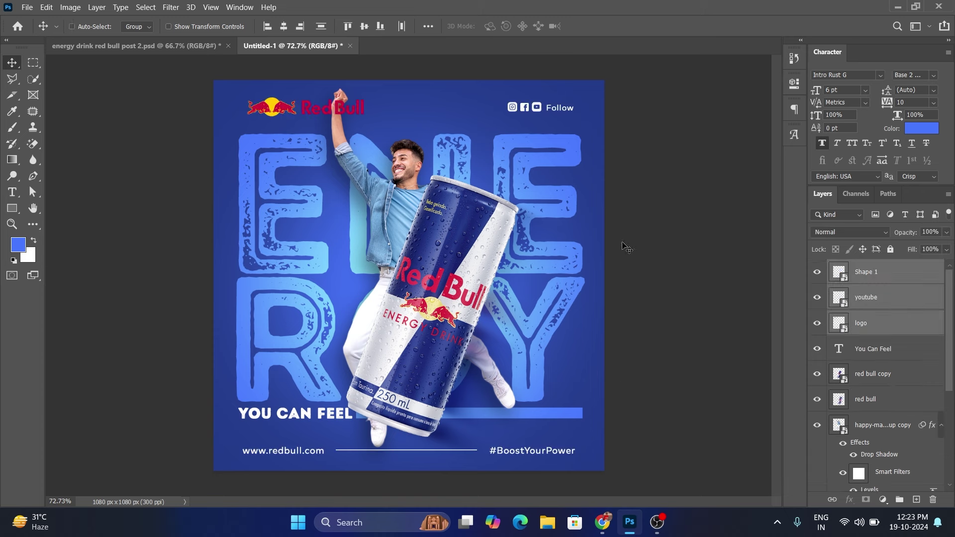
{"action": "key", "text": "ctrl"}
{"action": "left_click", "coordinate": [362, 108], "text": "ctrl"}
{"action": "key", "text": "ctrl+semicolon"}
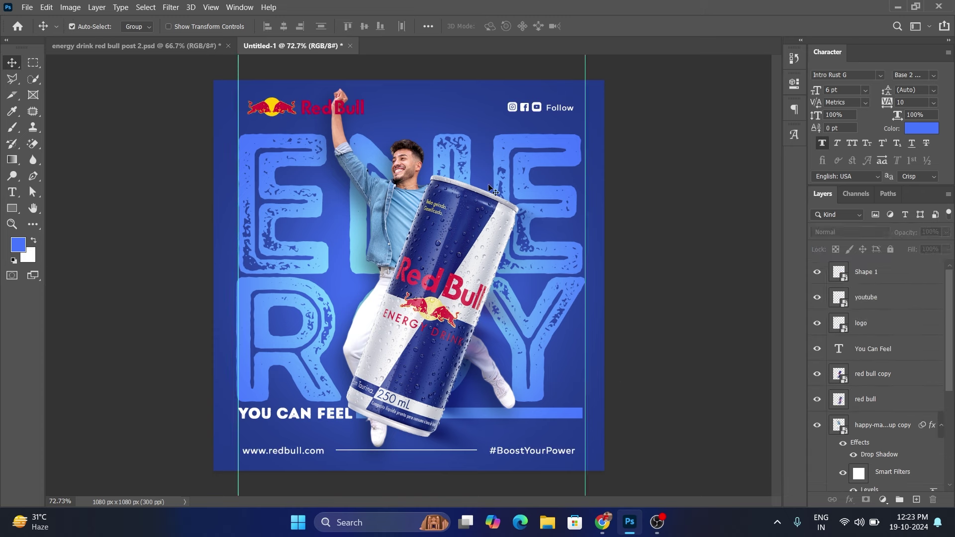
Step: Align the Red Bull logo to the left guide and the social icons to the right guide
{"action": "left_click", "coordinate": [304, 107], "text": "ctrl"}
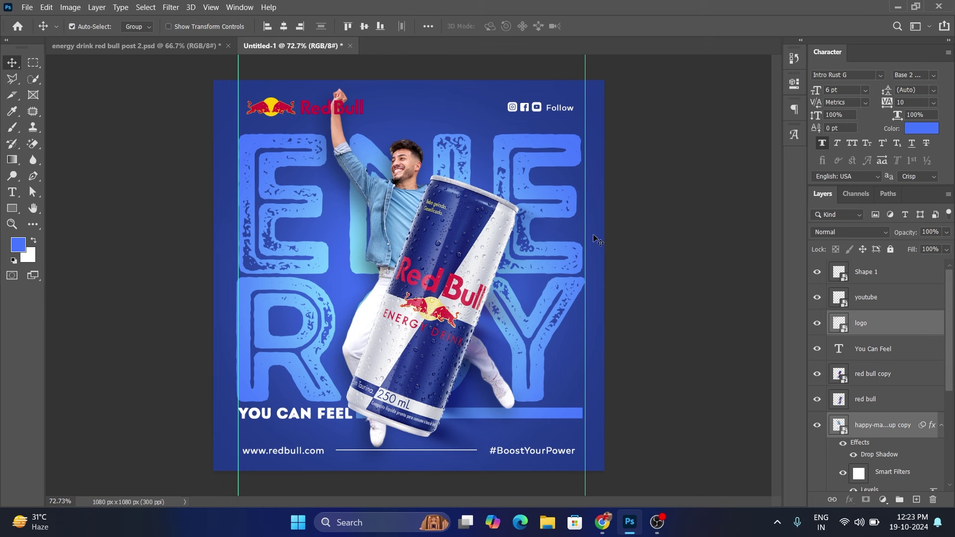
{"action": "key", "text": "shift+Left"}
{"action": "key", "text": "shift+Left"}
{"action": "key", "text": "Right"}
{"action": "key", "text": "Right"}
{"action": "key", "text": "Right"}
{"action": "key", "text": "Right"}
{"action": "key", "text": "Right"}
{"action": "key", "text": "alt+bracketright"}
{"action": "key", "text": "Right"}
{"action": "key", "text": "Right"}
{"action": "key", "text": "shift+Right"}
{"action": "key", "text": "shift+Right"}
{"action": "left_click", "coordinate": [646, 301]}
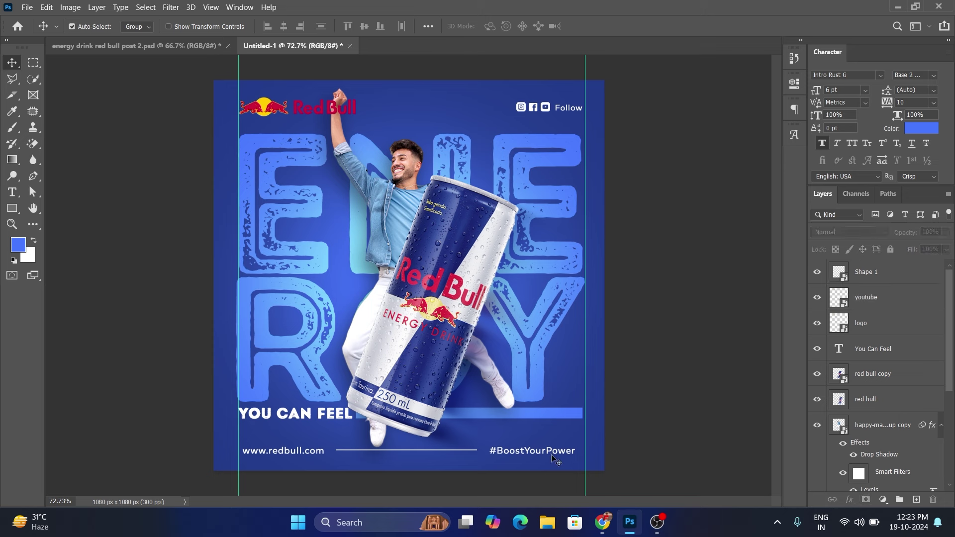
Step: Widen the footer bar to about 102% and nudge it down slightly
{"action": "left_click", "coordinate": [567, 455]}
{"action": "key", "text": "ctrl+t"}
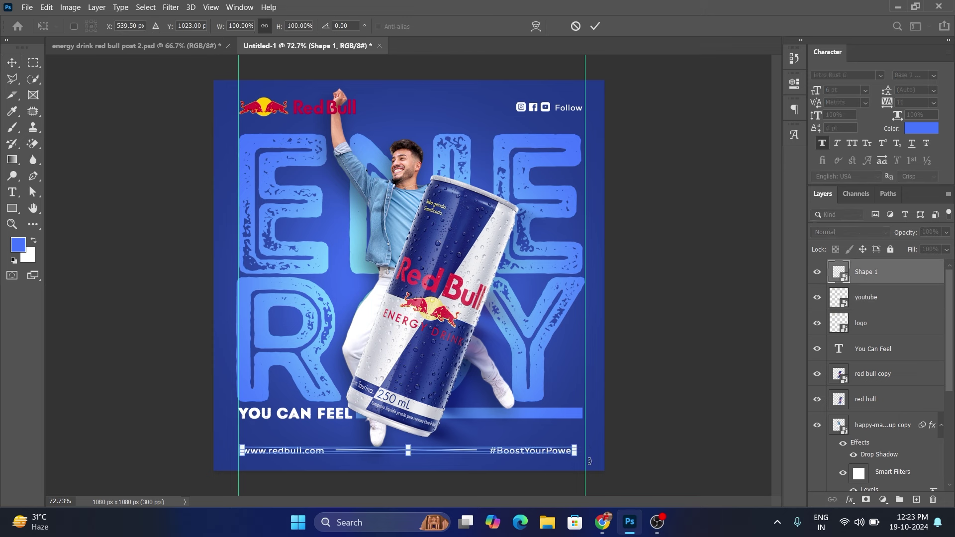
{"action": "left_click_drag", "start_coordinate": [577, 456], "coordinate": [584, 456]}
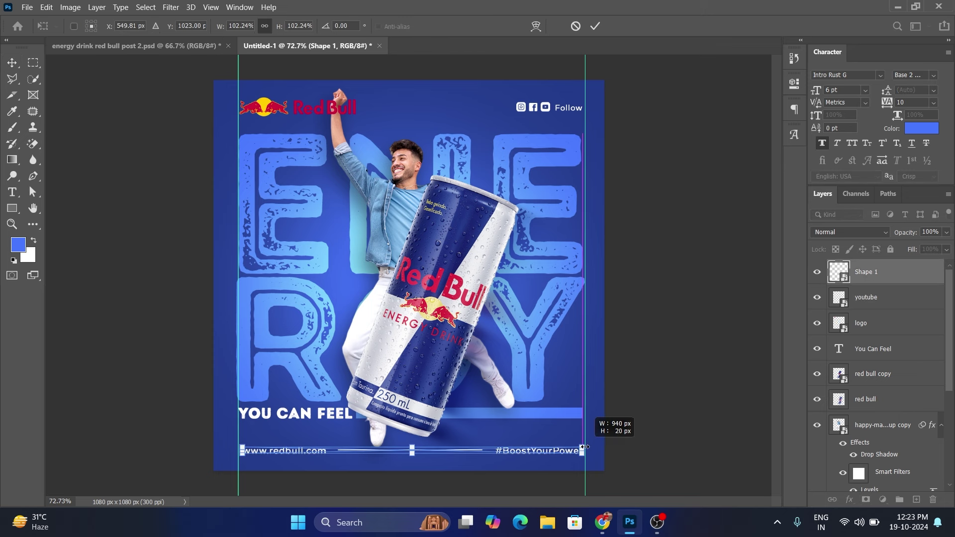
{"action": "left_click", "coordinate": [598, 31]}
{"action": "key", "text": "Down"}
{"action": "key", "text": "Down"}
{"action": "key", "text": "Down"}
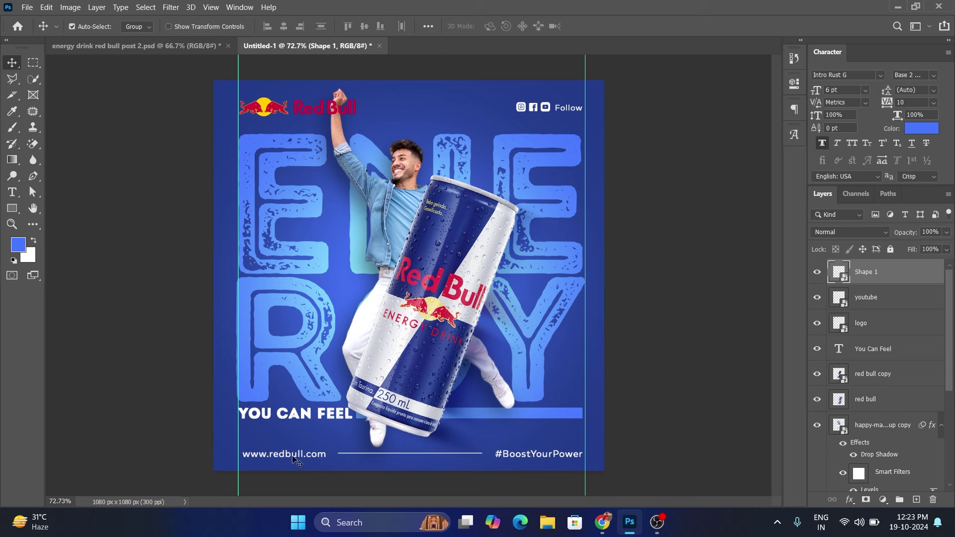
{"action": "left_click", "coordinate": [525, 458]}
Step: Check hashtag suggestions in the browser, mark the first tagline, and return to Photoshop
{"action": "left_click", "coordinate": [603, 523]}
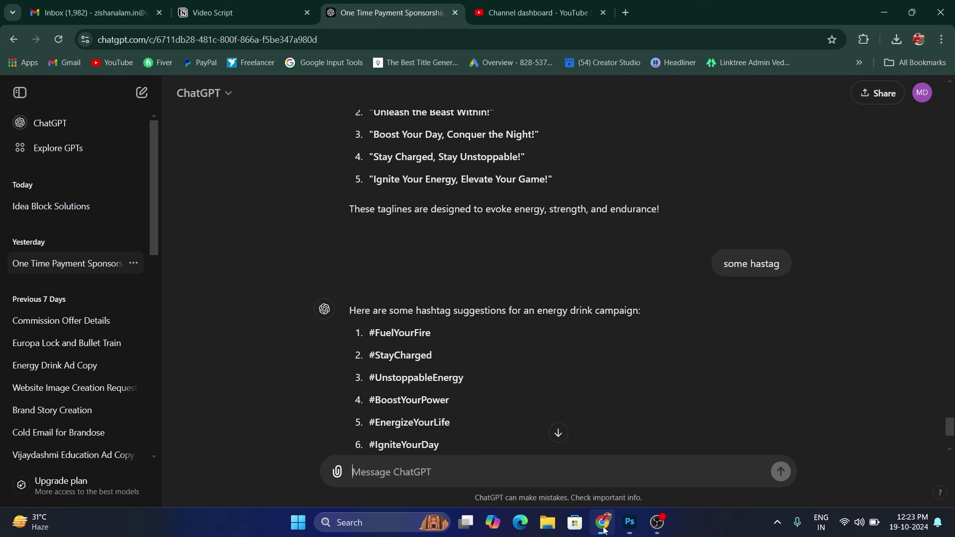
{"action": "scroll", "coordinate": [423, 290], "scroll_direction": "down", "scroll_amount": 4}
{"action": "scroll", "coordinate": [428, 290], "scroll_direction": "up", "scroll_amount": 5}
{"action": "mouse_move", "coordinate": [448, 201]}
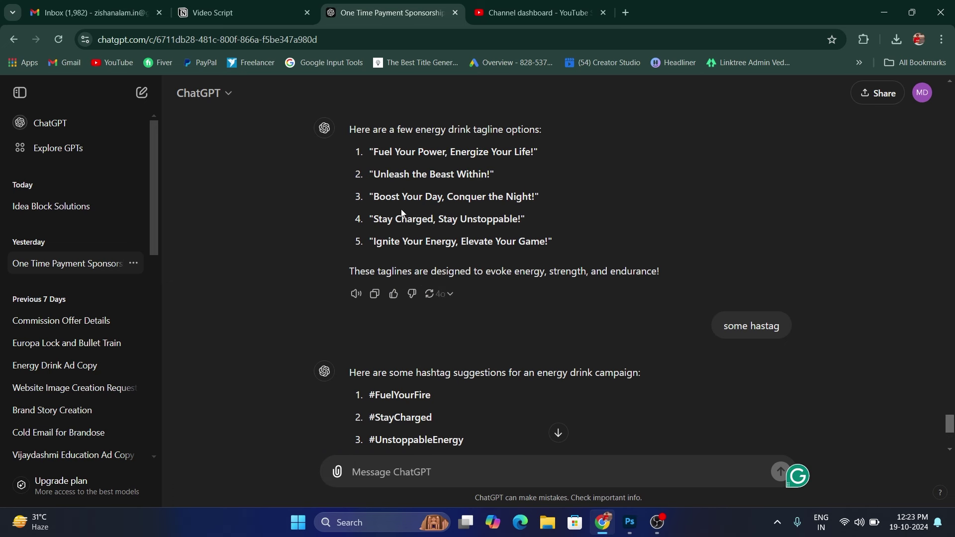
{"action": "left_click_drag", "start_coordinate": [375, 161], "coordinate": [370, 150]}
{"action": "left_click", "coordinate": [629, 522]}
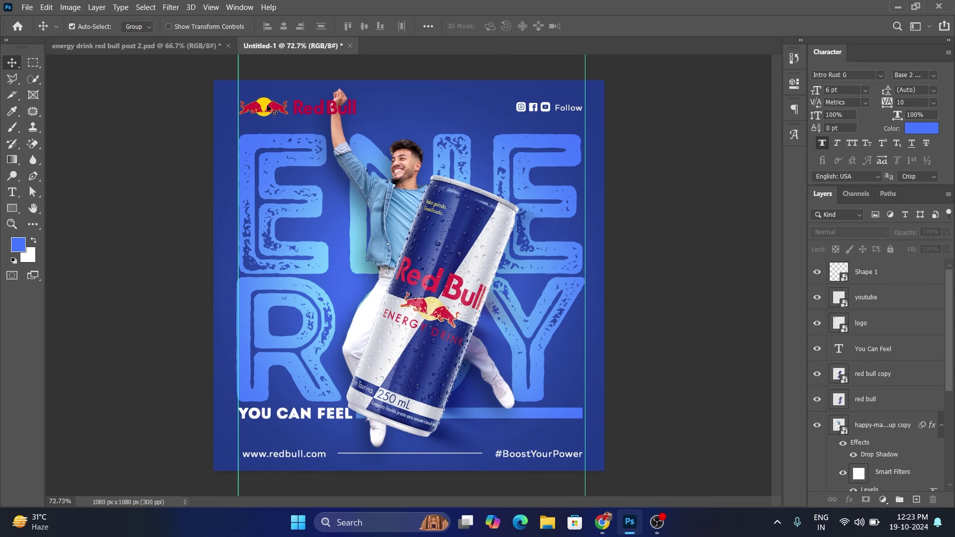
Step: Move the logo layer below the happy-man copy layer in the Layers panel
{"action": "left_click", "coordinate": [834, 326]}
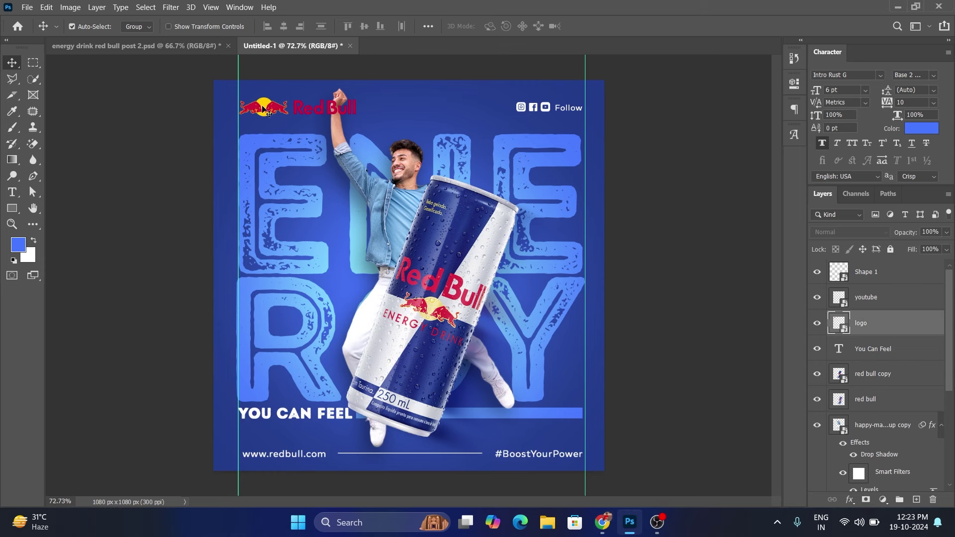
{"action": "left_click", "coordinate": [940, 427]}
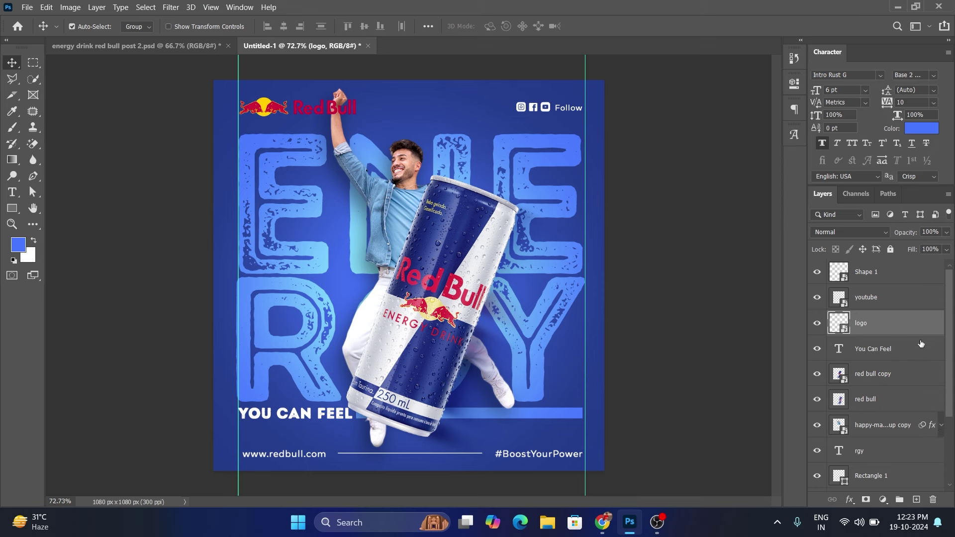
{"action": "scroll", "coordinate": [920, 344], "scroll_direction": "down", "scroll_amount": 1}
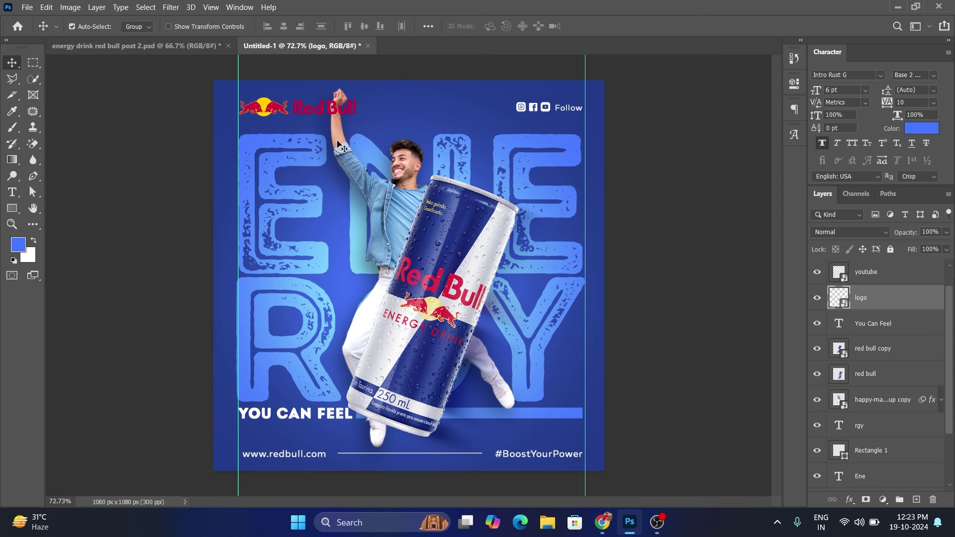
{"action": "left_click_drag", "start_coordinate": [879, 301], "coordinate": [876, 413]}
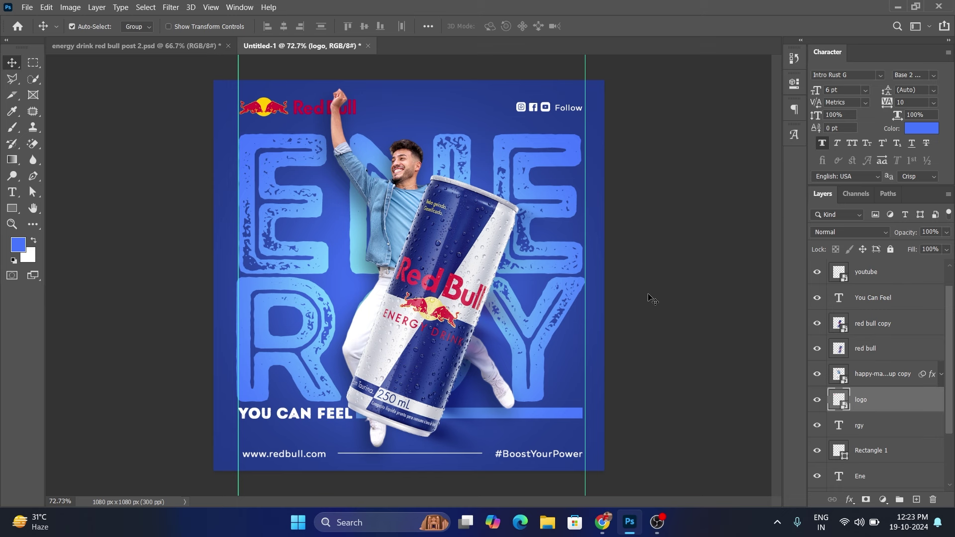
{"action": "left_click", "coordinate": [659, 305]}
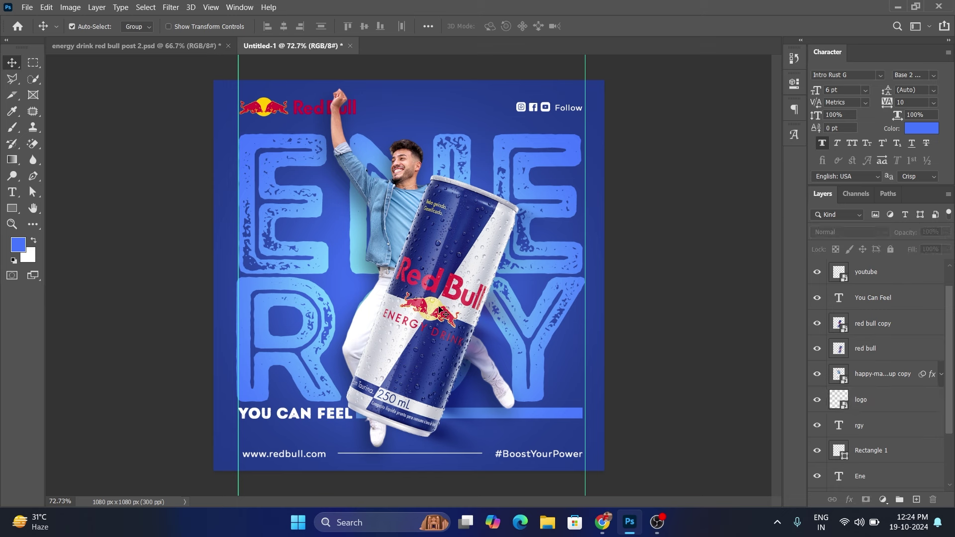
{"action": "left_click", "coordinate": [440, 310]}
{"action": "left_click", "coordinate": [267, 106]}
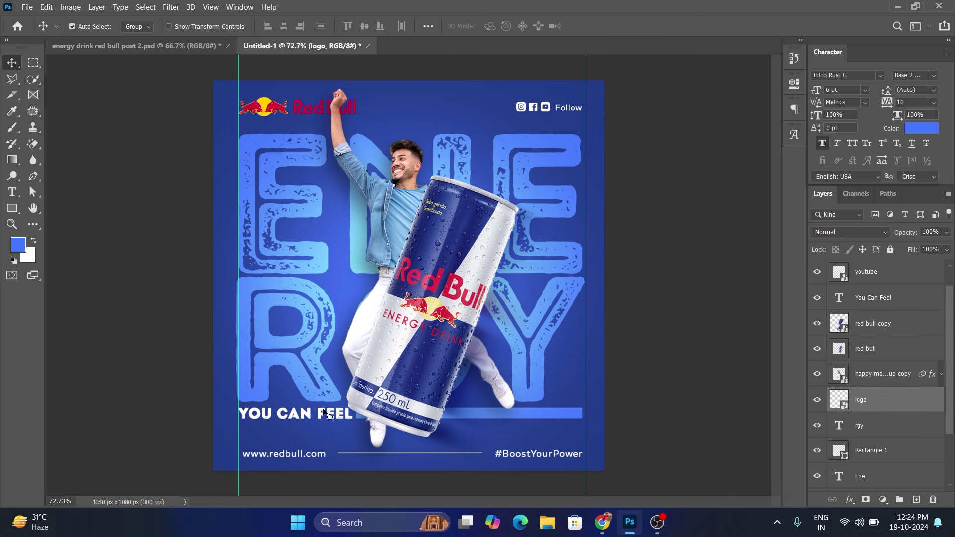
Step: Color the YOU CAN FEEL tagline with the logo's yellow, #ffcc00
{"action": "left_click", "coordinate": [324, 415]}
{"action": "left_click", "coordinate": [928, 130]}
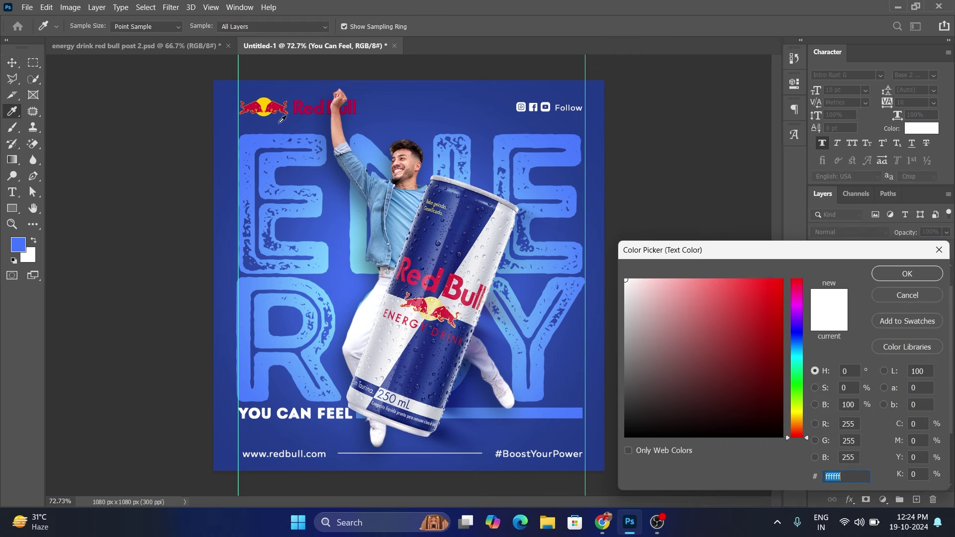
{"action": "left_click", "coordinate": [265, 102]}
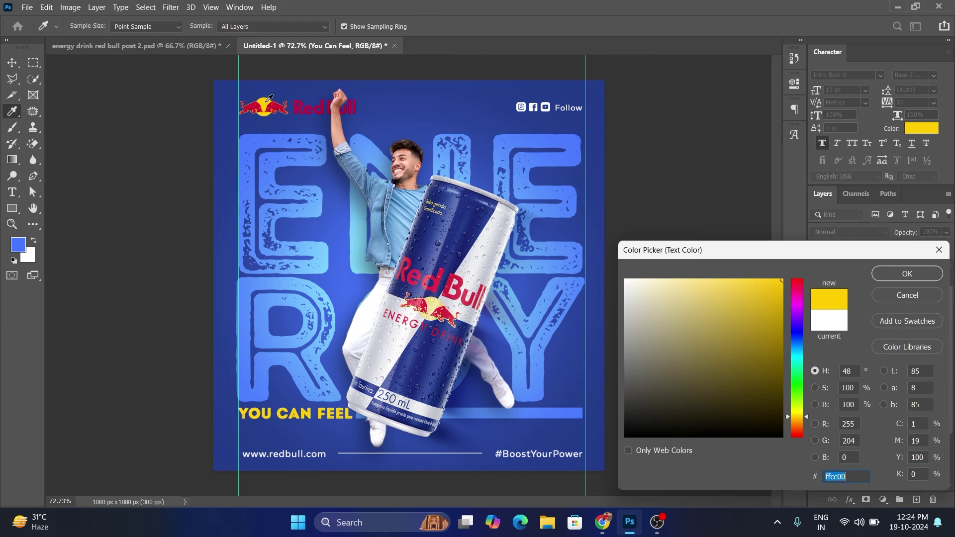
{"action": "left_click", "coordinate": [890, 273]}
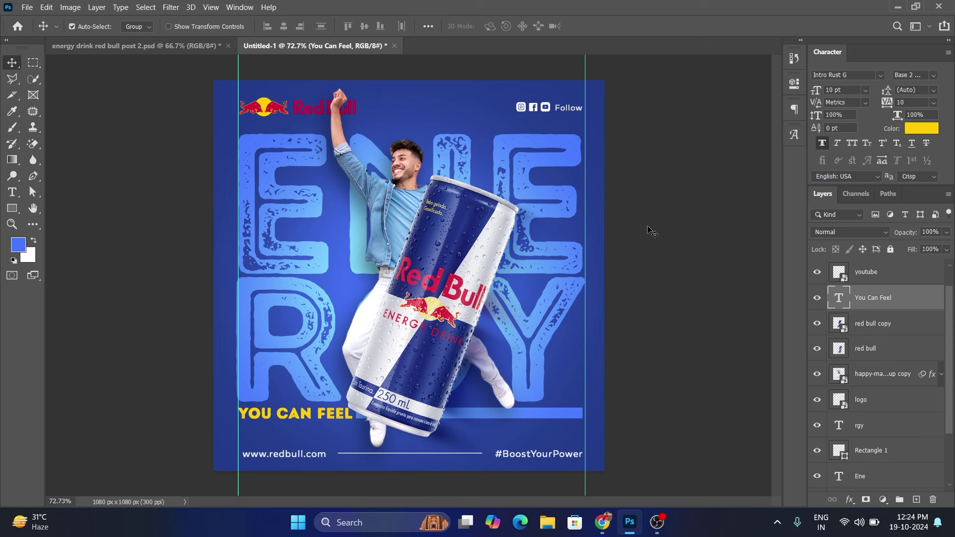
Step: Nudge the social icons slightly left and paste in a new Shape 1 layer
{"action": "key", "text": "alt+bracketright"}
{"action": "key", "text": "Left"}
{"action": "key", "text": "Left"}
{"action": "key", "text": "Left"}
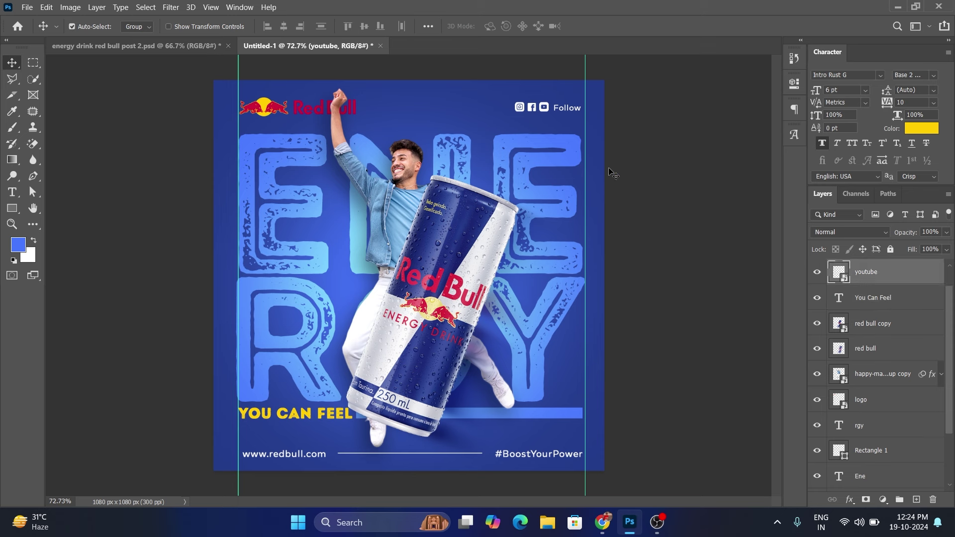
{"action": "key", "text": "ctrl+v"}
{"action": "left_click", "coordinate": [659, 297]}
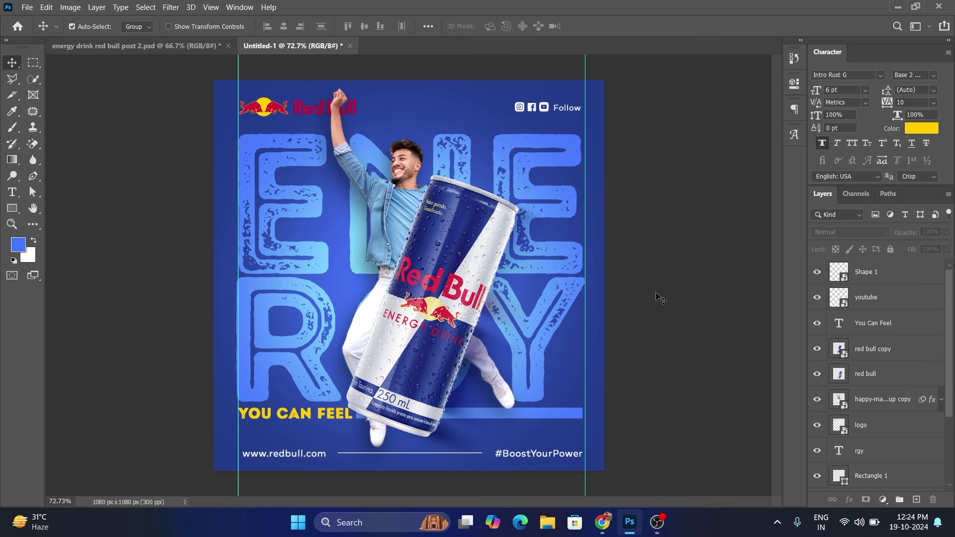
{"action": "left_click", "coordinate": [469, 258]}
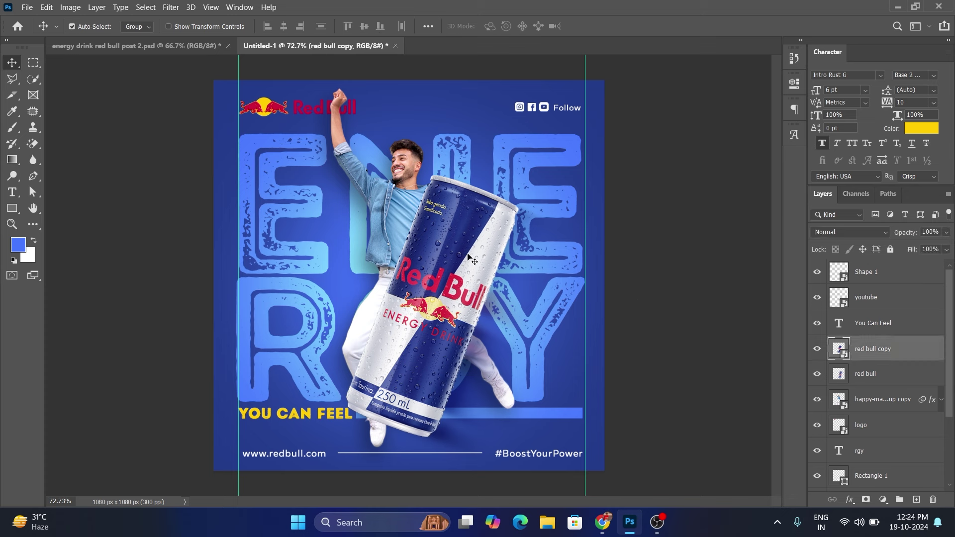
{"action": "key", "text": "ctrl+semicolon"}
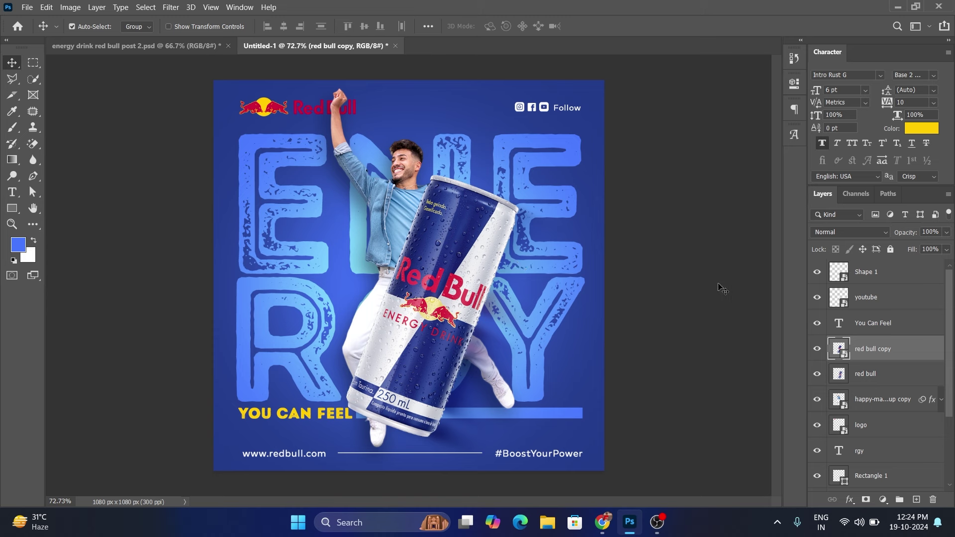
{"action": "key", "text": "ctrl"}
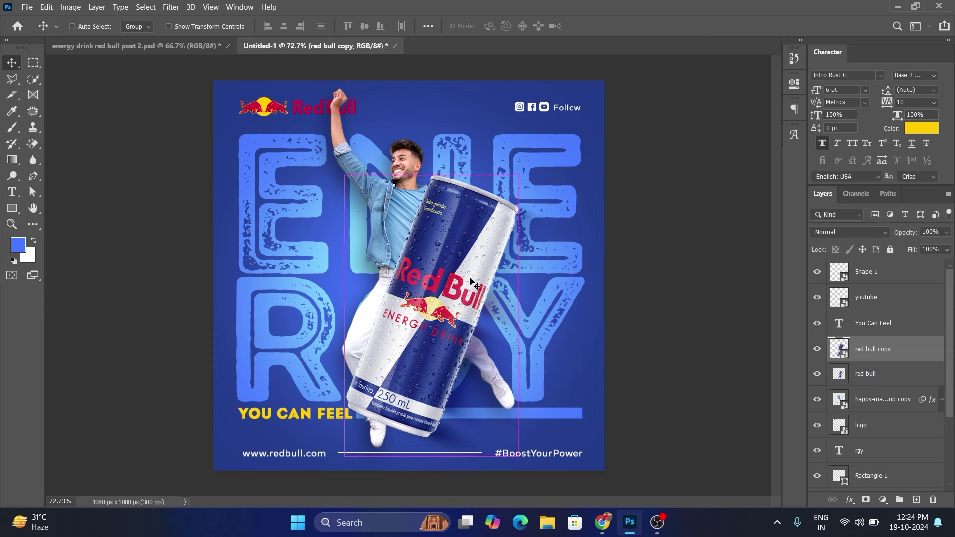
{"action": "mouse_move", "coordinate": [472, 283]}
{"action": "left_mouse_down"}
{"action": "mouse_move", "coordinate": [215, 146]}
{"action": "mouse_move", "coordinate": [236, 150]}
{"action": "left_mouse_up"}
{"action": "key", "text": "ctrl+t"}
{"action": "left_click_drag", "start_coordinate": [434, 175], "coordinate": [428, 161]}
{"action": "left_click_drag", "start_coordinate": [285, 154], "coordinate": [308, 160]}
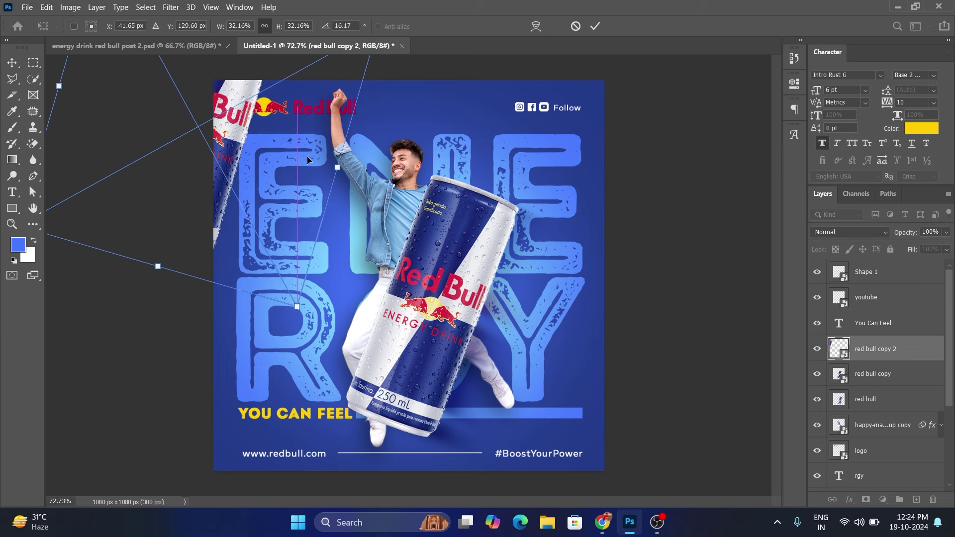
{"action": "left_click", "coordinate": [595, 26]}
{"action": "left_click", "coordinate": [171, 7]}
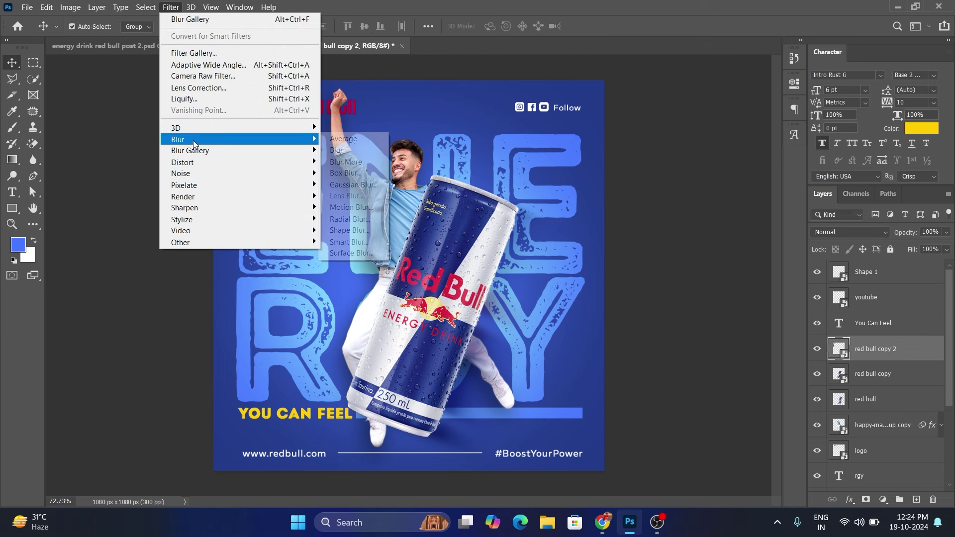
{"action": "left_click", "coordinate": [354, 185]}
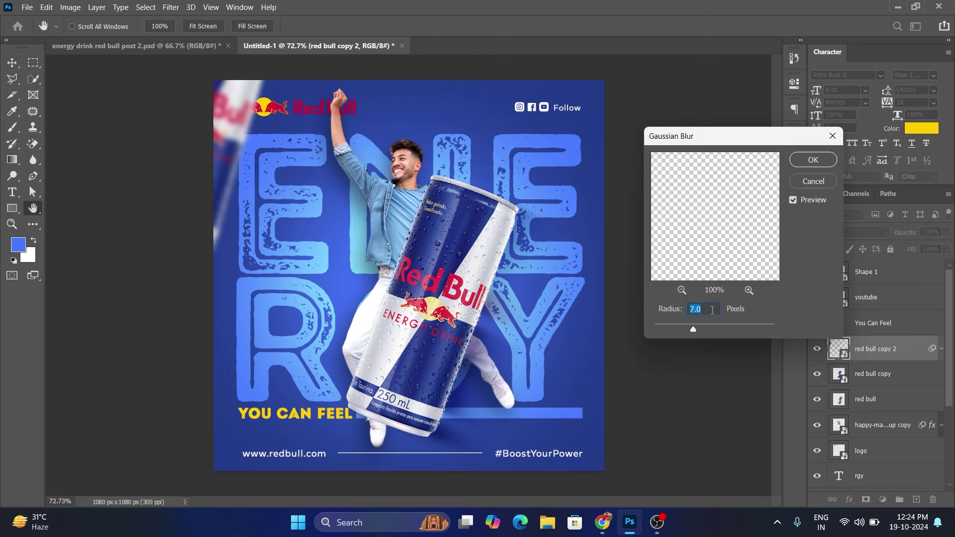
{"action": "type", "text": "9"}
{"action": "left_click", "coordinate": [813, 159]}
{"action": "key", "text": "ctrl+t"}
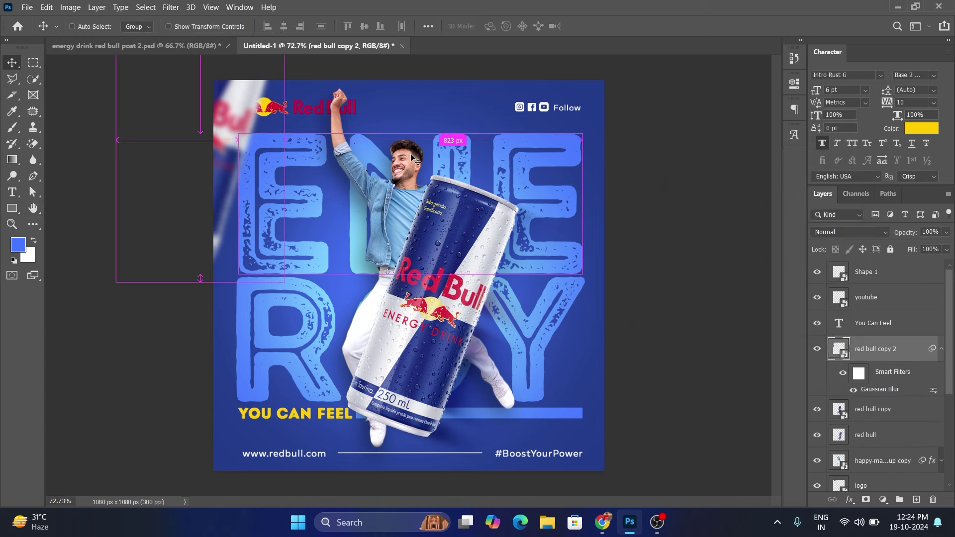
{"action": "left_click_drag", "start_coordinate": [394, 96], "coordinate": [412, 142]}
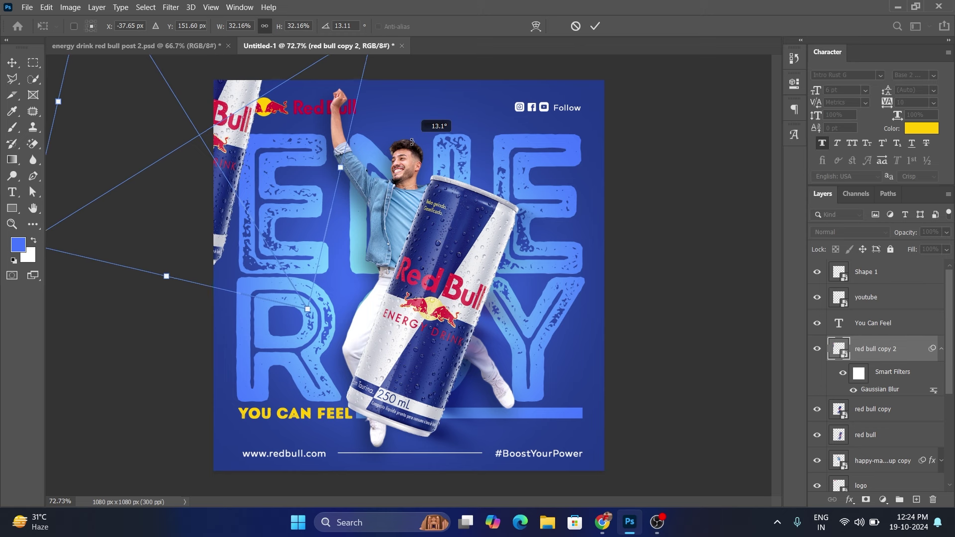
{"action": "left_click", "coordinate": [588, 27]}
{"action": "key", "text": "ctrl+j"}
{"action": "mouse_move", "coordinate": [253, 142]}
{"action": "left_mouse_down"}
{"action": "mouse_move", "coordinate": [526, 363]}
{"action": "mouse_move", "coordinate": [601, 374]}
{"action": "left_mouse_up"}
{"action": "key", "text": "ctrl+t"}
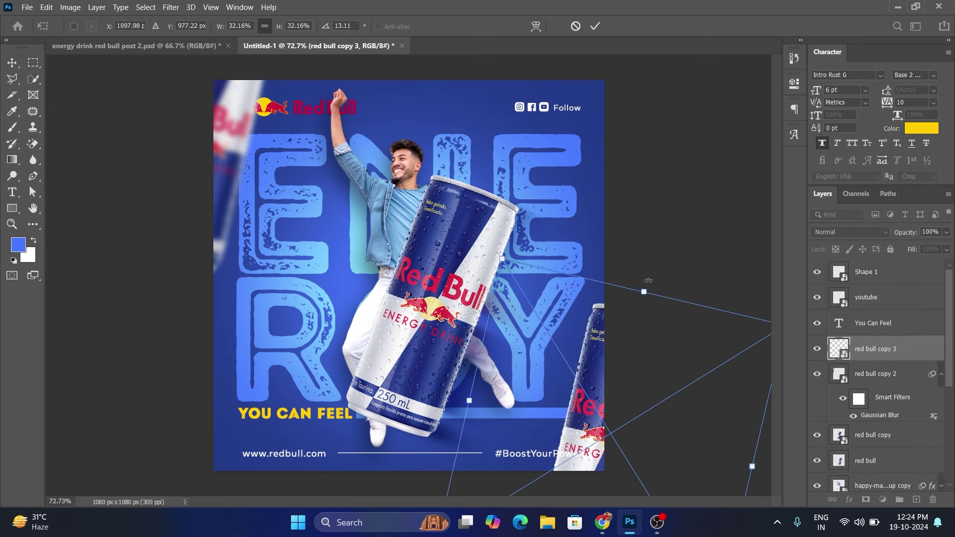
{"action": "left_click_drag", "start_coordinate": [650, 287], "coordinate": [677, 344]}
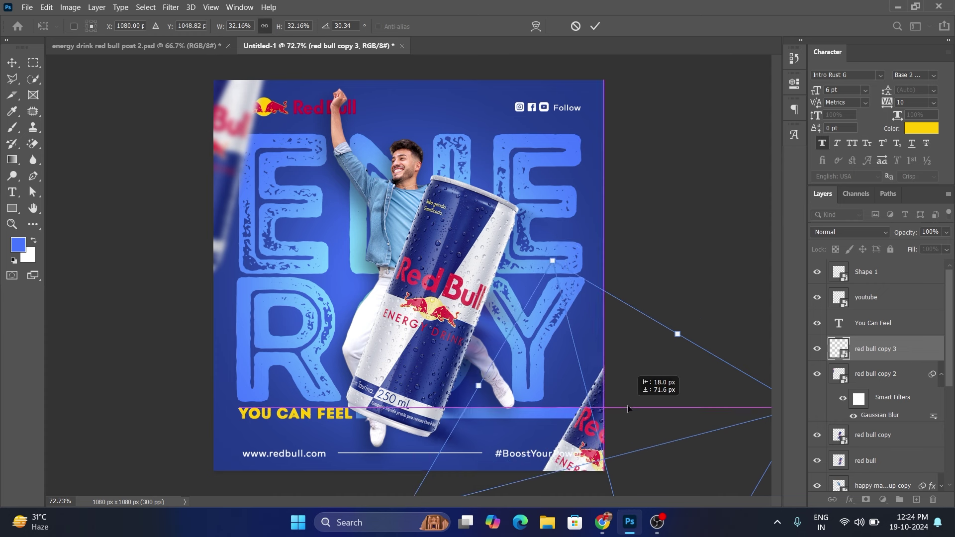
{"action": "left_click", "coordinate": [595, 26]}
{"action": "mouse_move", "coordinate": [598, 401]}
{"action": "left_mouse_down"}
{"action": "mouse_move", "coordinate": [607, 405]}
{"action": "mouse_move", "coordinate": [600, 413]}
{"action": "left_mouse_up"}
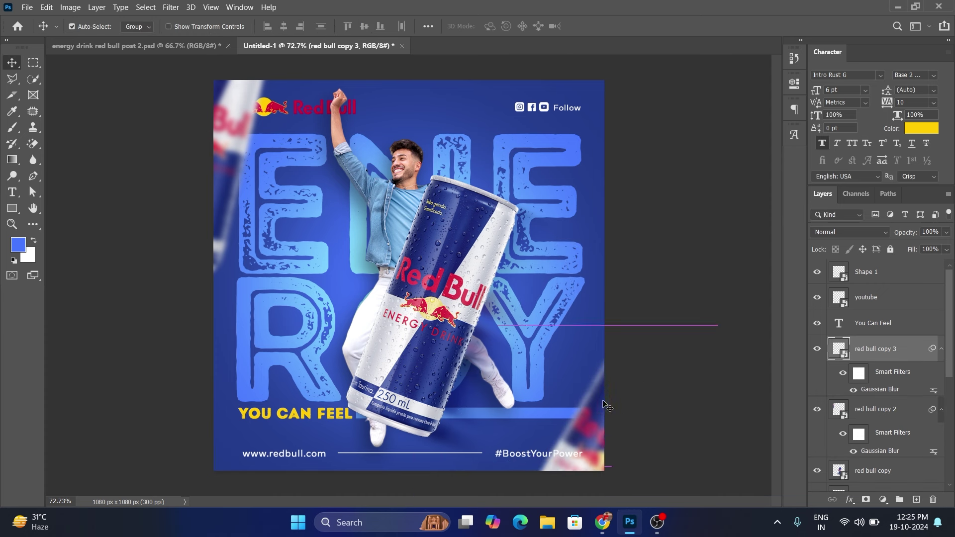
{"action": "left_click", "coordinate": [616, 408]}
{"action": "left_click_drag", "start_coordinate": [259, 154], "coordinate": [240, 140]}
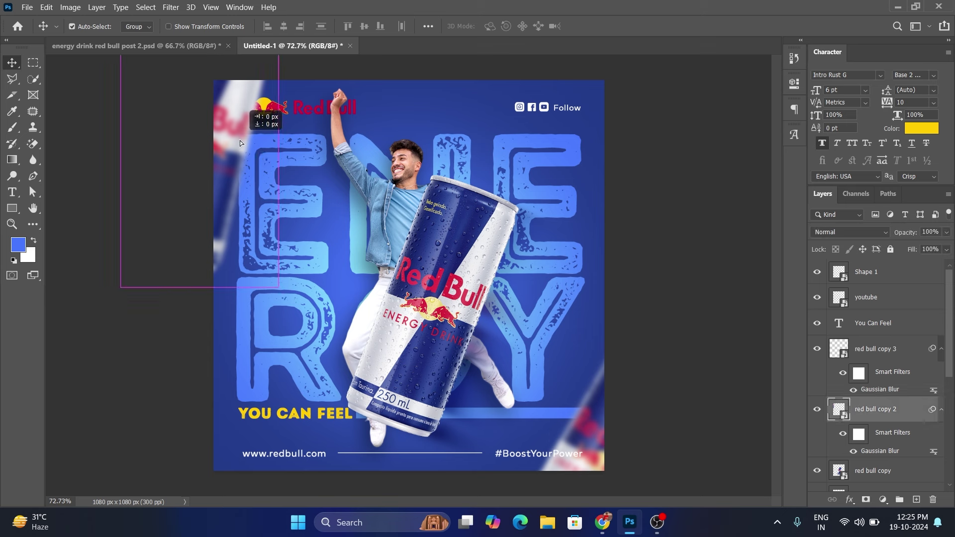
{"action": "left_click", "coordinate": [646, 306]}
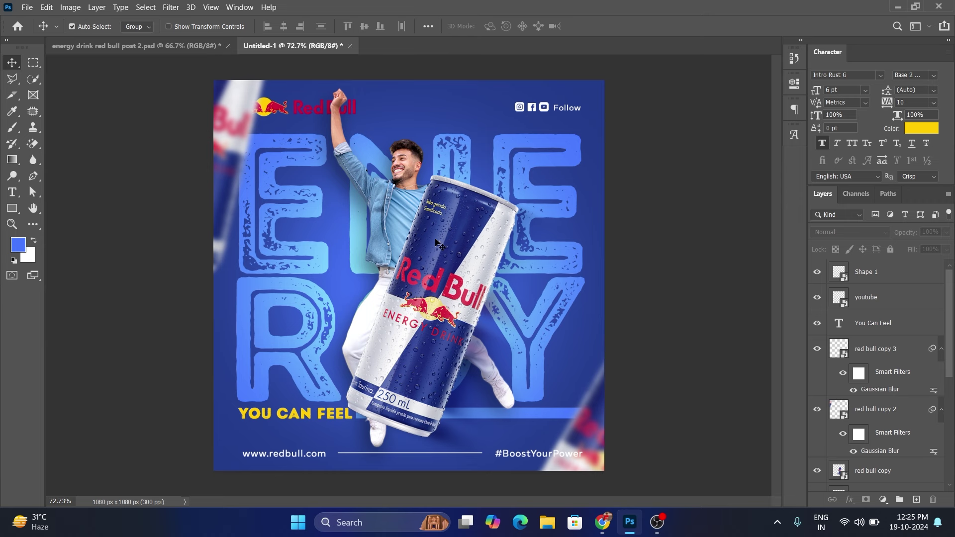
Step: Search for 'water drop png' in a new Chrome tab
{"action": "left_click", "coordinate": [602, 523]}
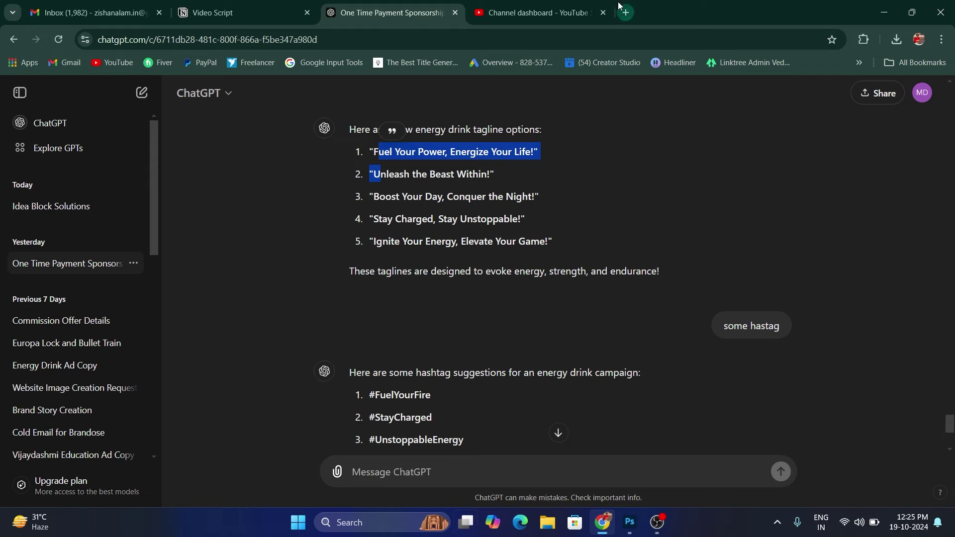
{"action": "left_click", "coordinate": [622, 9]}
{"action": "left_click", "coordinate": [636, 36]}
{"action": "type", "text": "water drop png"}
{"action": "key", "text": "Return"}
Step: Open the Pinterest water-drop image and paste it into the Photoshop ad
{"action": "scroll", "coordinate": [522, 299], "scroll_direction": "down", "scroll_amount": 2}
{"action": "left_click", "coordinate": [525, 329]}
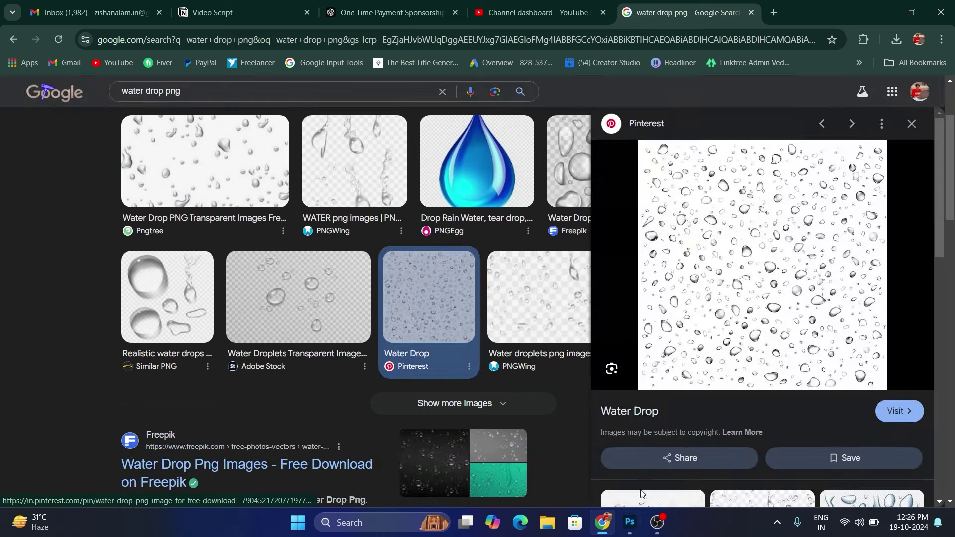
{"action": "left_click", "coordinate": [630, 522]}
{"action": "key", "text": "ctrl+v"}
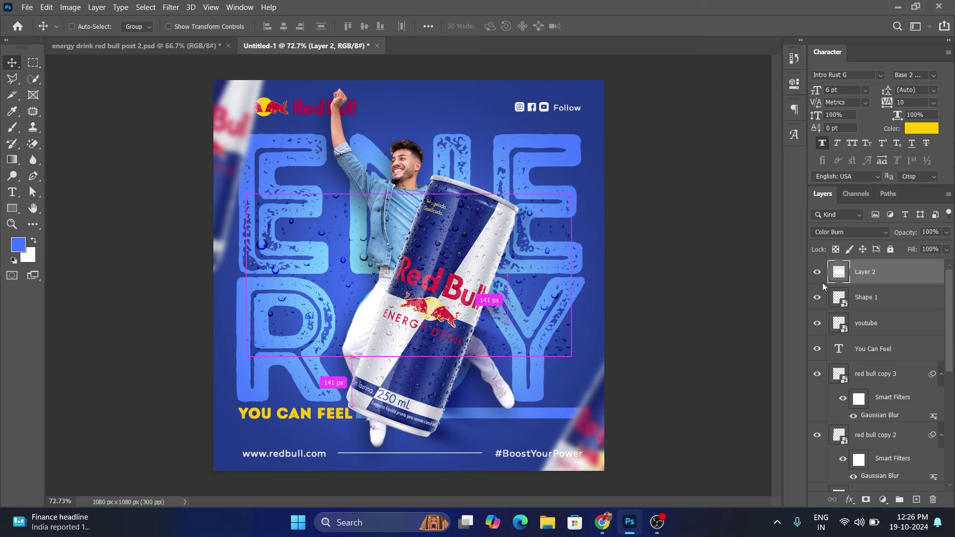
Step: Set the pasted water-drop layer to Multiply and shift it into position
{"action": "left_click", "coordinate": [849, 232]}
{"action": "left_click", "coordinate": [829, 202]}
{"action": "left_click_drag", "start_coordinate": [476, 276], "coordinate": [489, 283]}
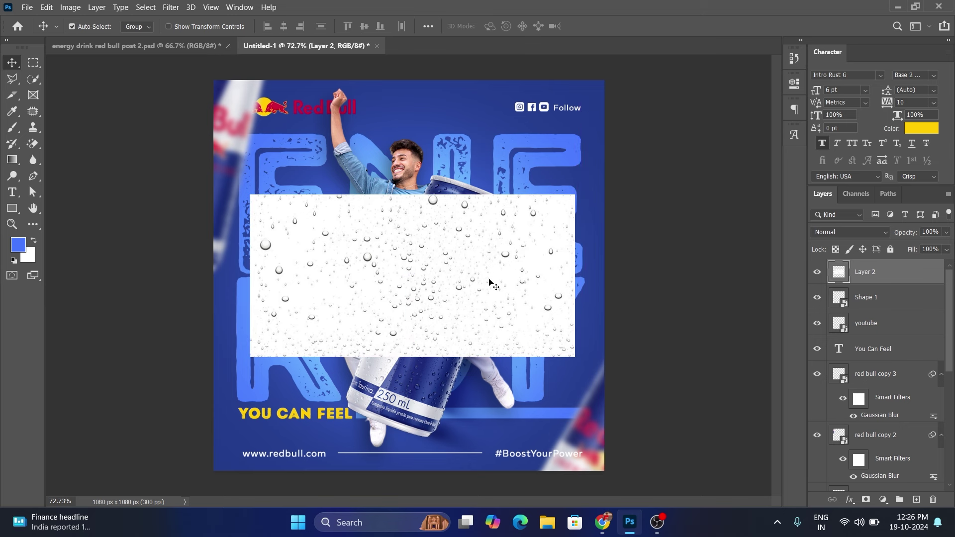
{"action": "left_click_drag", "start_coordinate": [489, 282], "coordinate": [488, 290]}
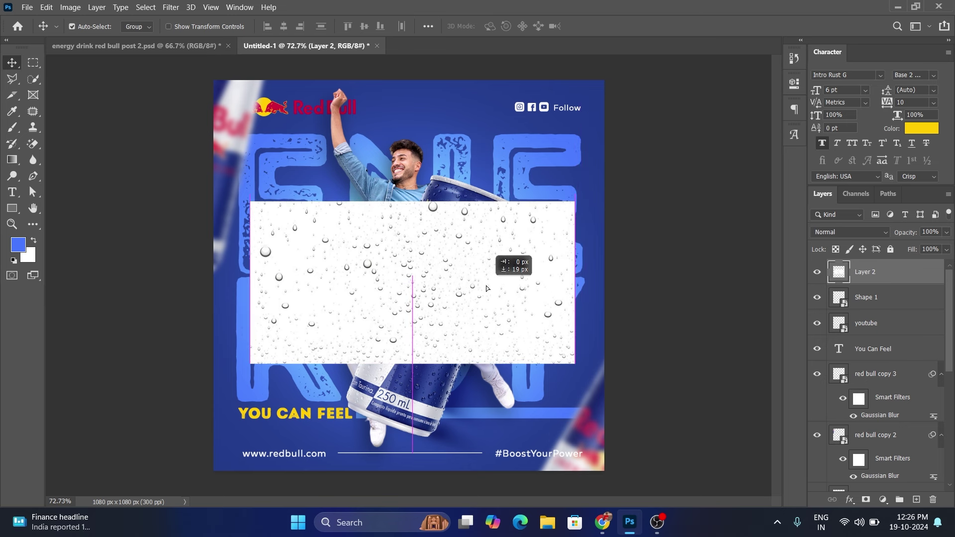
{"action": "left_click", "coordinate": [840, 239]}
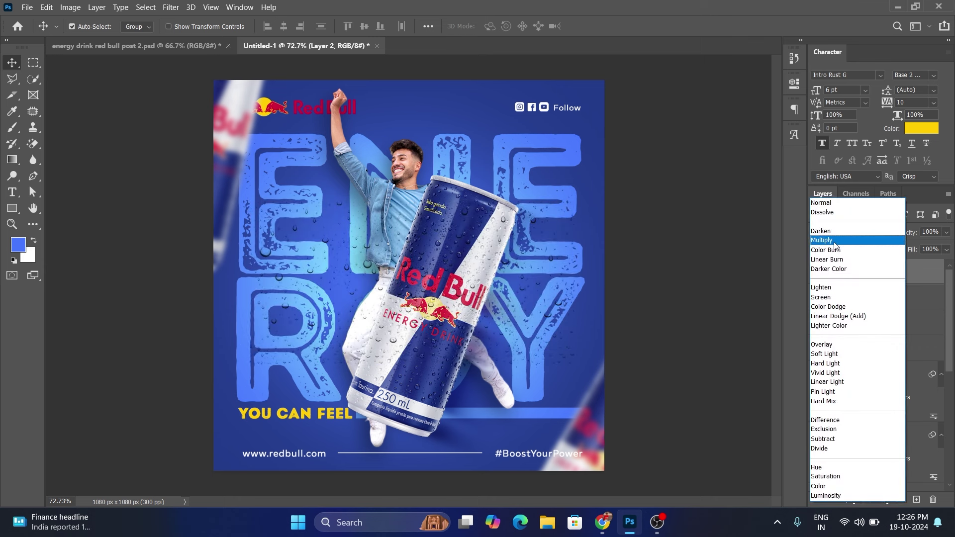
{"action": "left_click", "coordinate": [834, 241]}
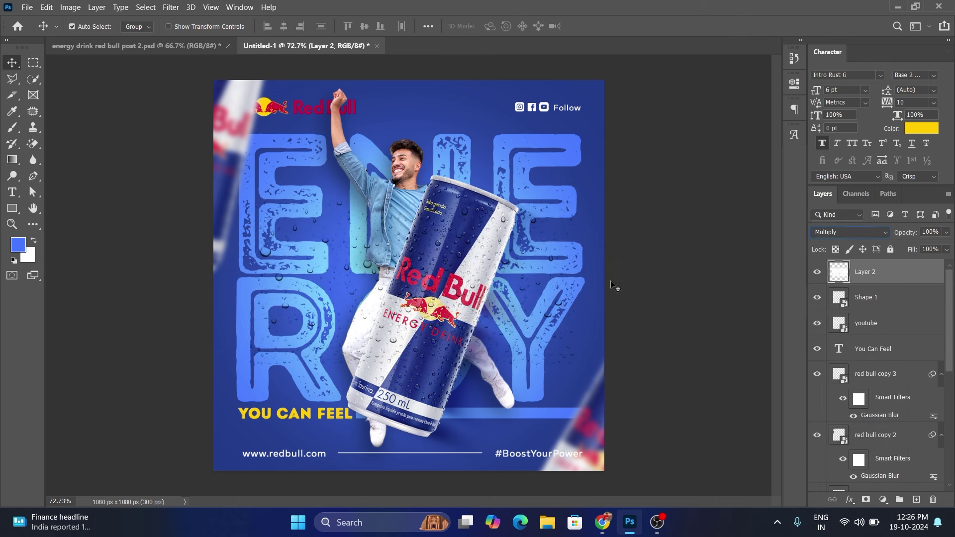
{"action": "left_click", "coordinate": [624, 288]}
{"action": "left_click_drag", "start_coordinate": [329, 242], "coordinate": [315, 244]}
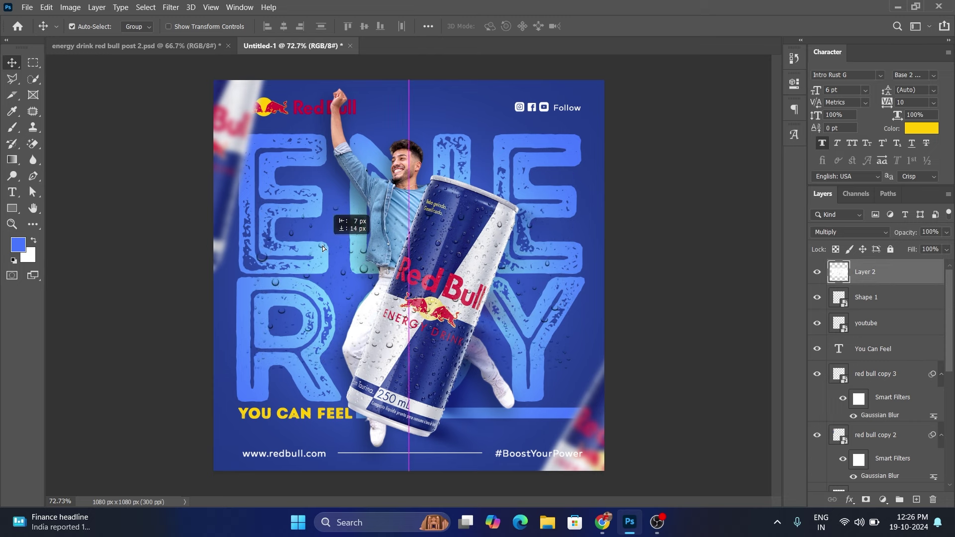
Step: Enlarge the water-drop overlay slightly across the ENERGY headline and lower its opacity
{"action": "key", "text": "ctrl+t"}
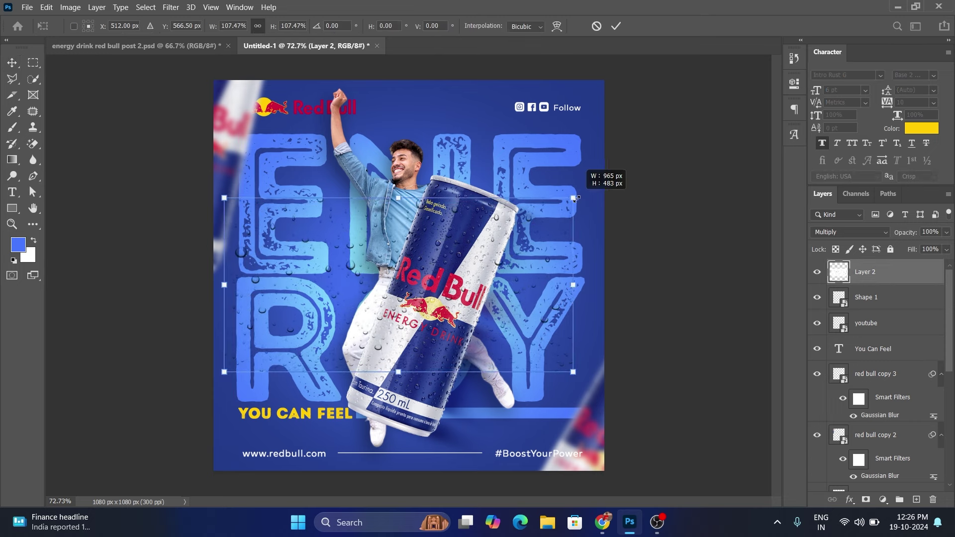
{"action": "left_click_drag", "start_coordinate": [563, 205], "coordinate": [578, 195]}
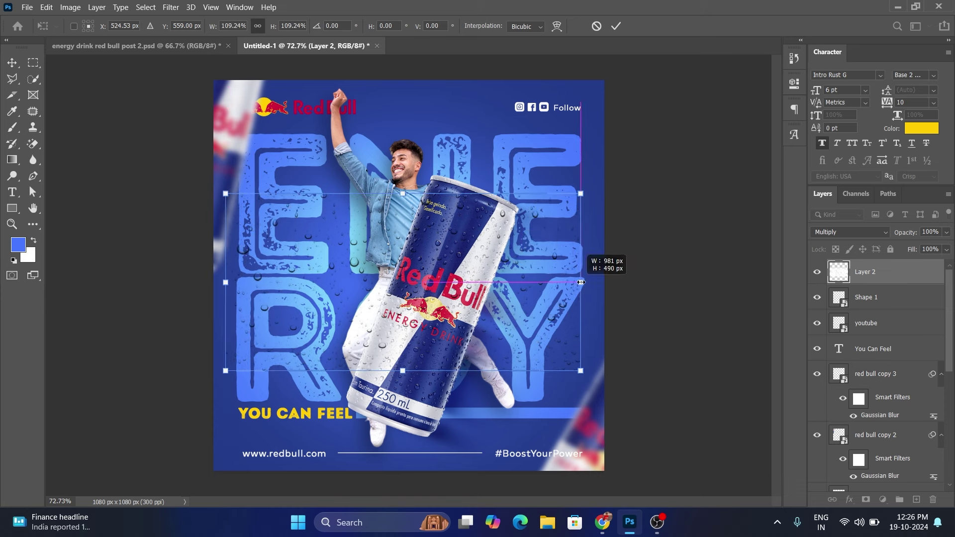
{"action": "left_click_drag", "start_coordinate": [576, 280], "coordinate": [581, 274]}
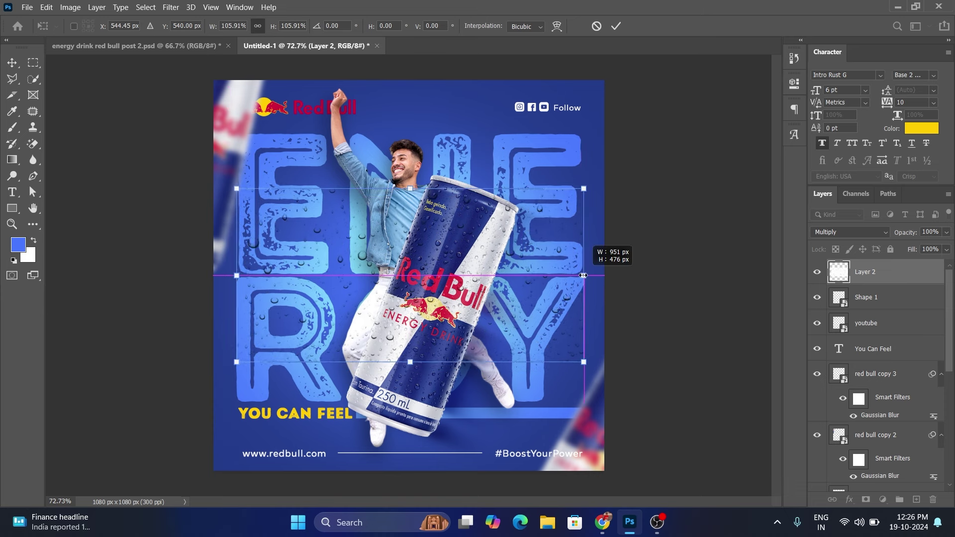
{"action": "left_click", "coordinate": [616, 26]}
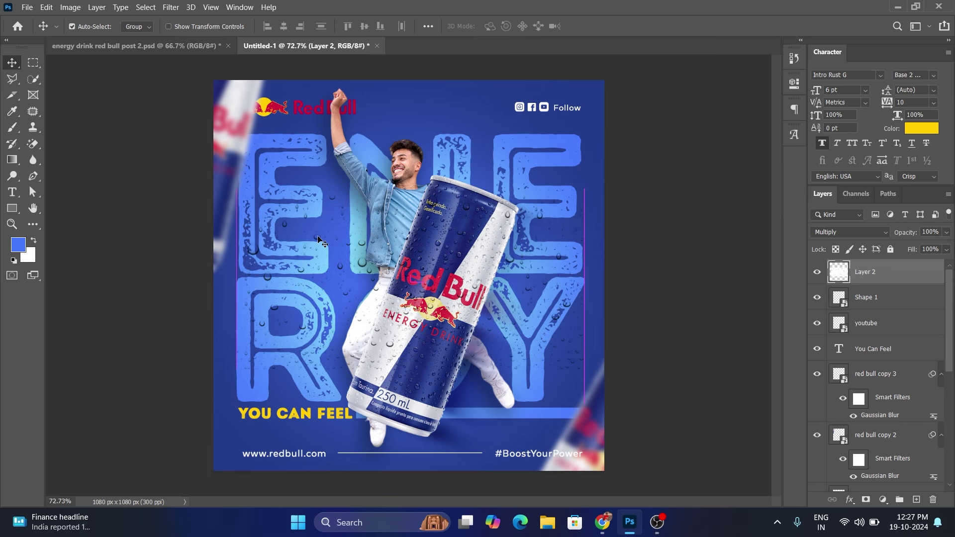
{"action": "mouse_move", "coordinate": [909, 232]}
{"action": "left_mouse_down"}
{"action": "mouse_move", "coordinate": [892, 238]}
{"action": "mouse_move", "coordinate": [901, 238]}
{"action": "left_mouse_up"}
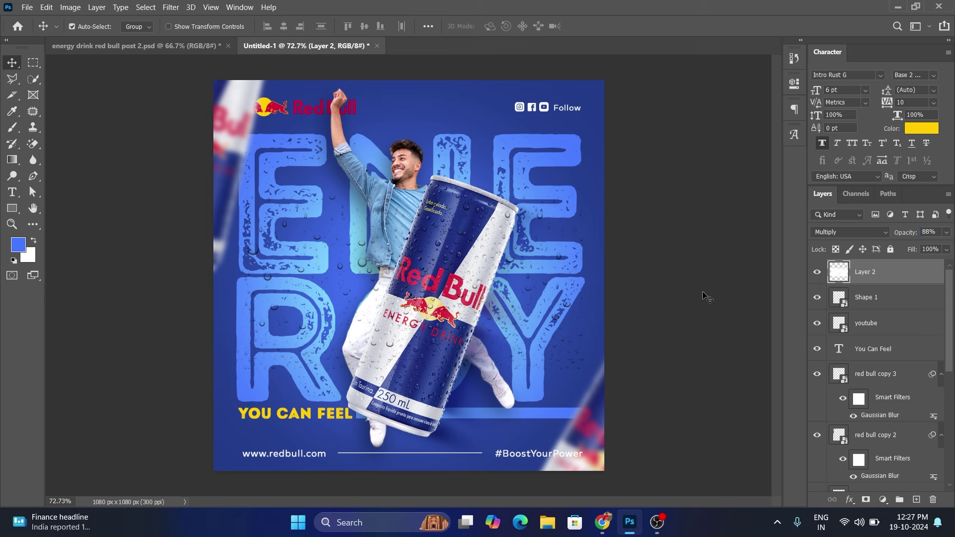
{"action": "left_click", "coordinate": [666, 341]}
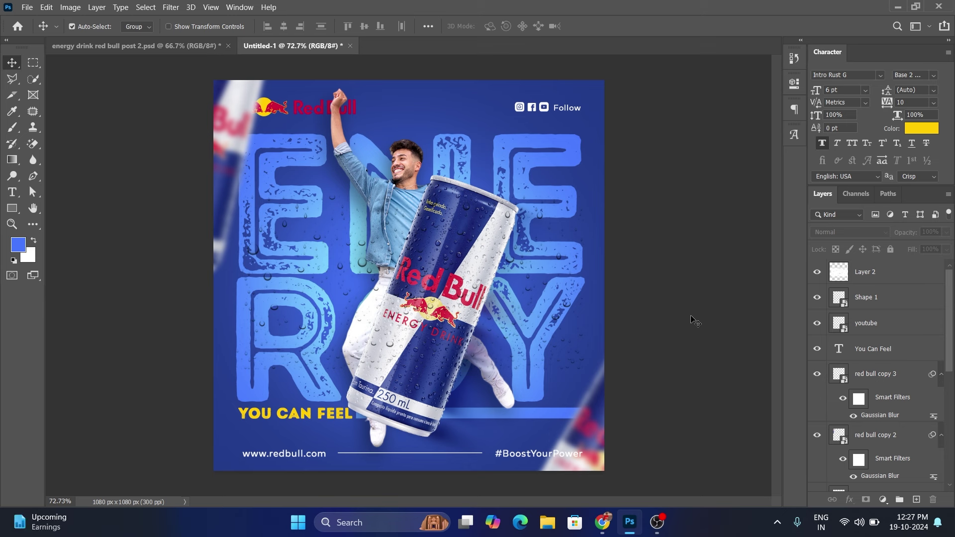
{"action": "scroll", "coordinate": [916, 415], "scroll_direction": "down", "scroll_amount": 3}
Step: Try Darken and Normal blend modes on the texture layer
{"action": "scroll", "coordinate": [916, 415], "scroll_direction": "down", "scroll_amount": 5}
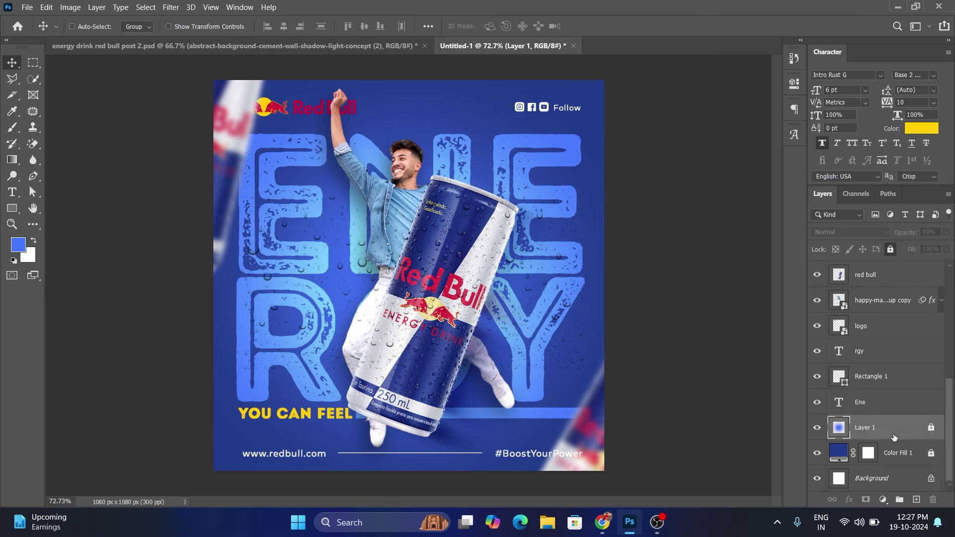
{"action": "left_click", "coordinate": [864, 230]}
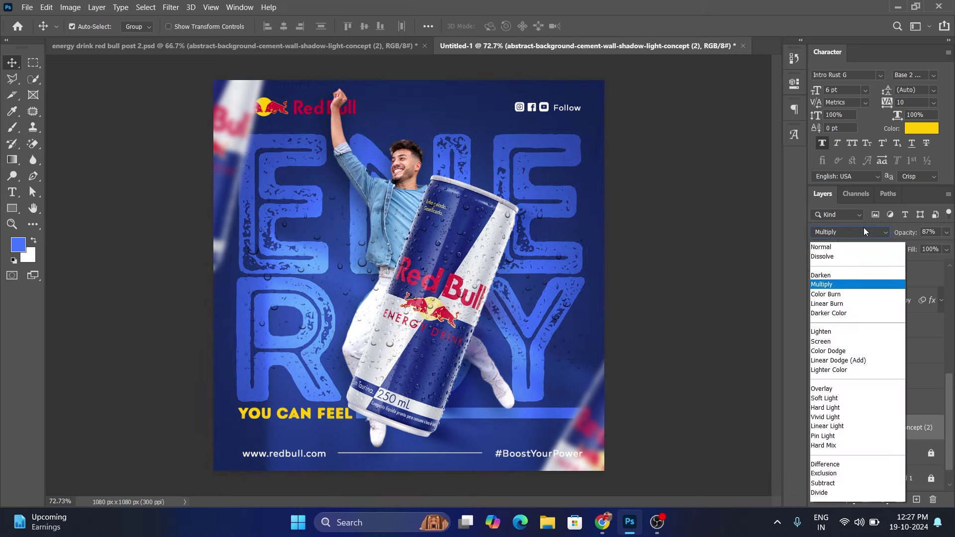
{"action": "left_click", "coordinate": [845, 222]}
{"action": "left_click", "coordinate": [850, 228]}
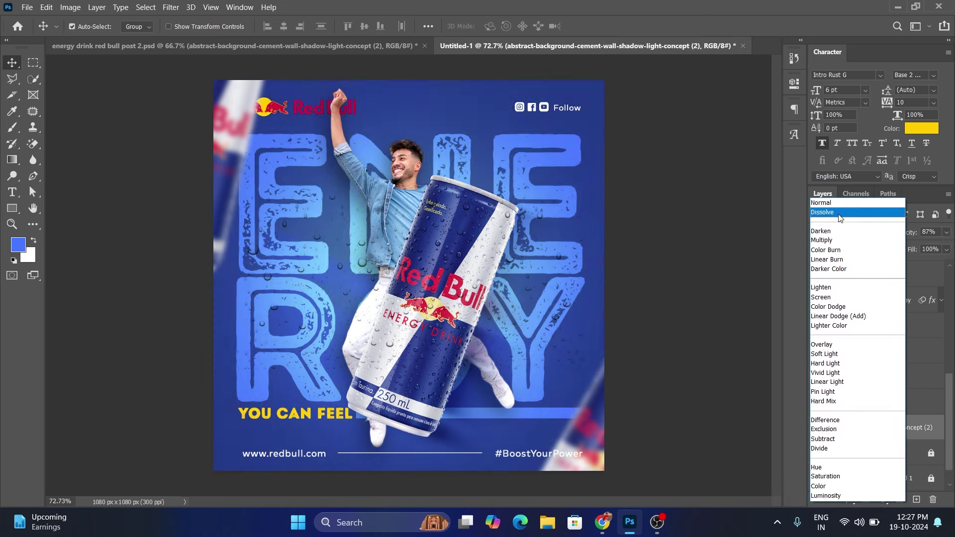
{"action": "left_click", "coordinate": [836, 203]}
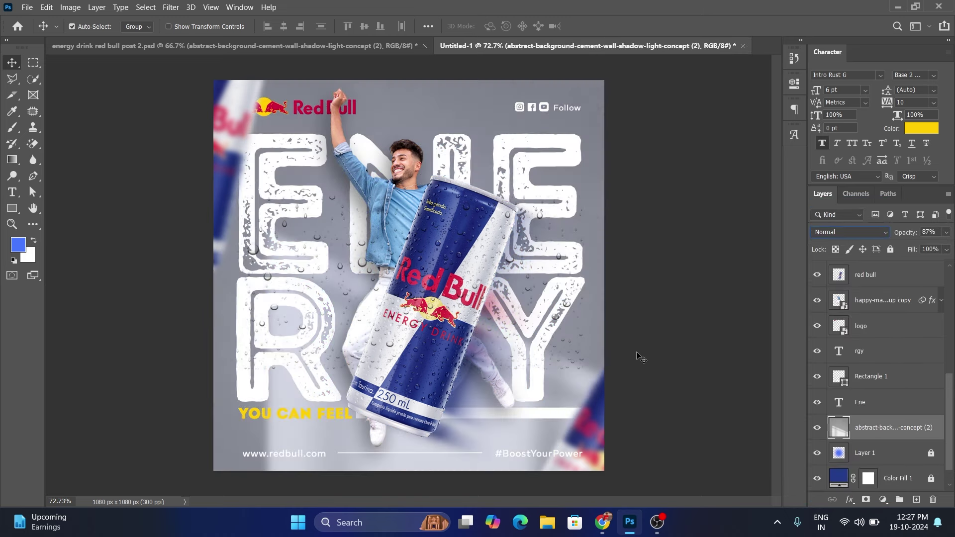
{"action": "key", "text": "ctrl+t"}
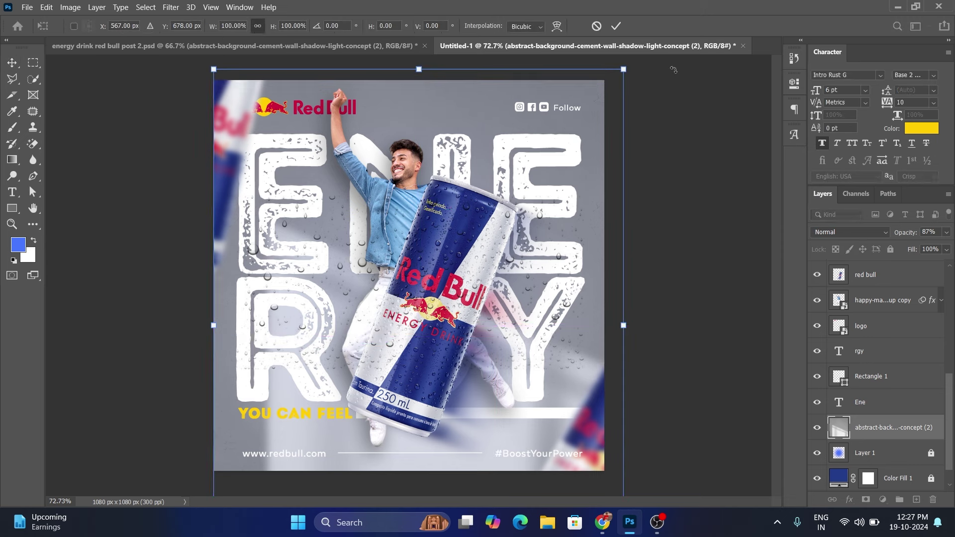
{"action": "key", "text": "Return"}
Step: Set the texture layer to Multiply and shift it up and left
{"action": "left_click", "coordinate": [840, 233]}
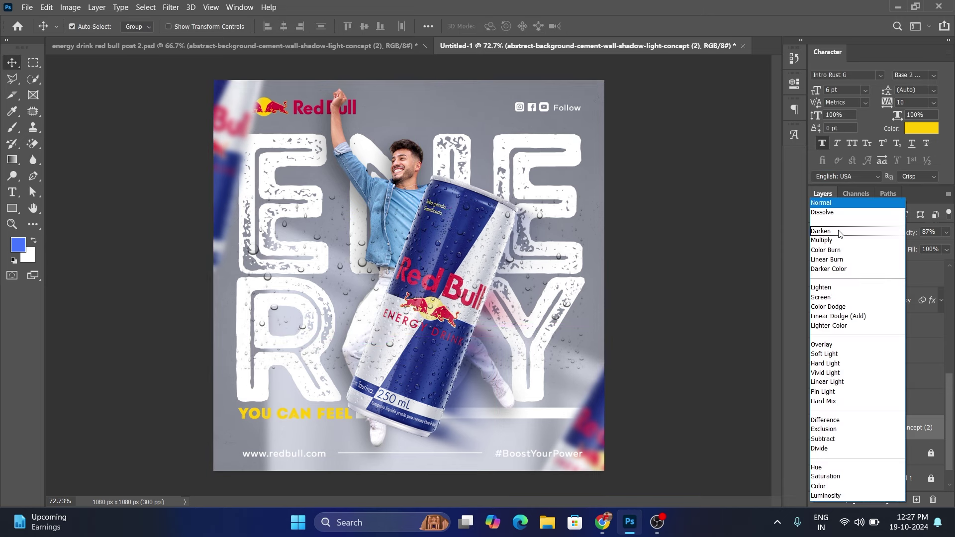
{"action": "left_click", "coordinate": [836, 241]}
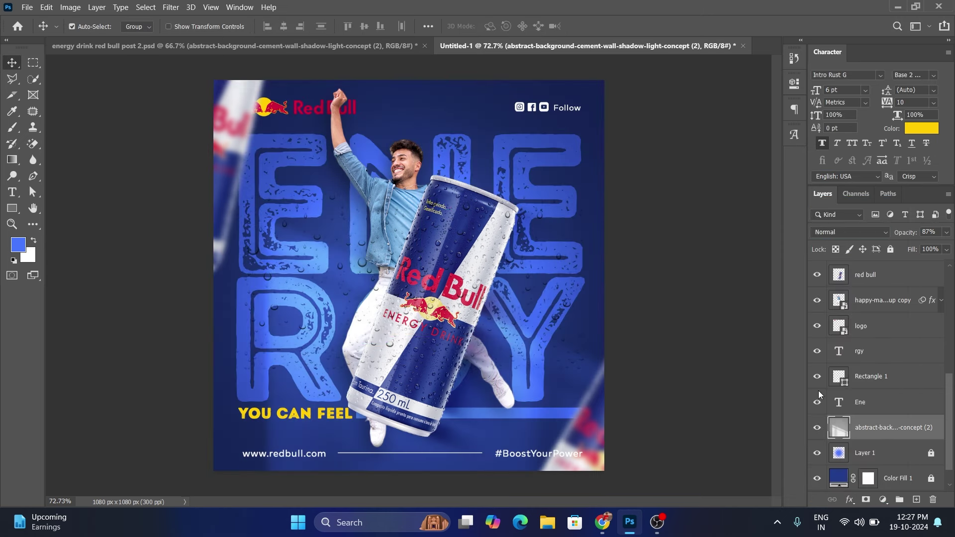
{"action": "key", "text": "ctrl+t"}
{"action": "left_click_drag", "start_coordinate": [556, 351], "coordinate": [559, 355]}
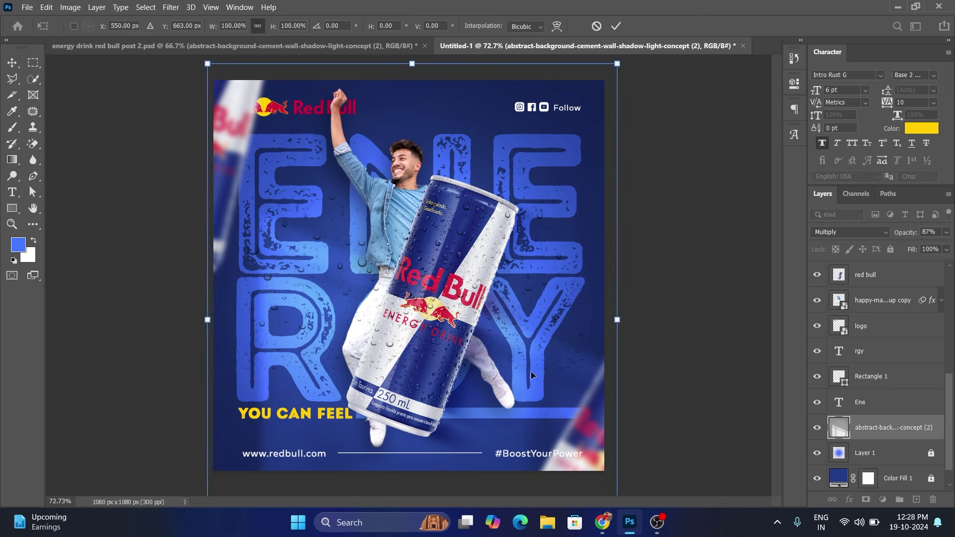
{"action": "left_click_drag", "start_coordinate": [560, 355], "coordinate": [530, 369]}
{"action": "key", "text": "Return"}
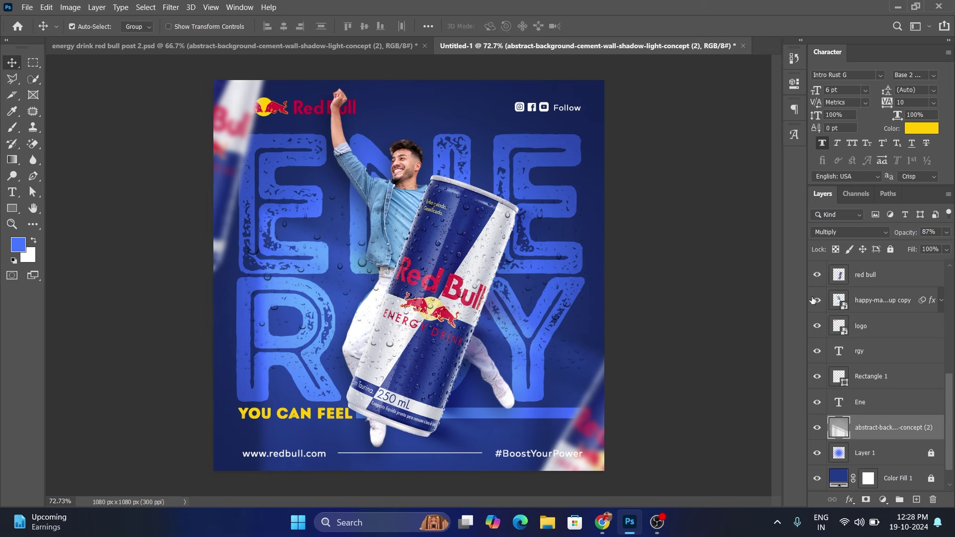
{"action": "key", "text": "shift+alt+n"}
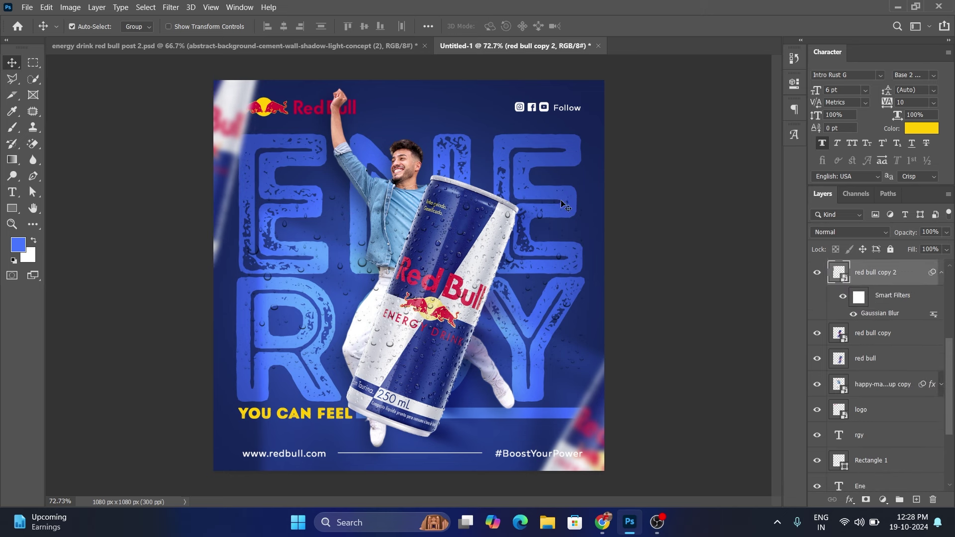
{"action": "left_click_drag", "start_coordinate": [237, 120], "coordinate": [231, 109]}
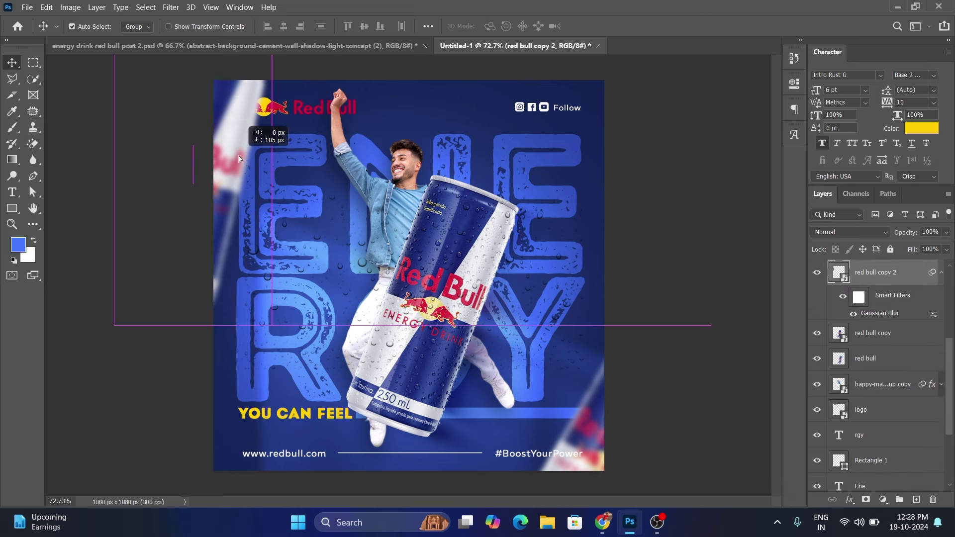
{"action": "key", "text": "ctrl+t"}
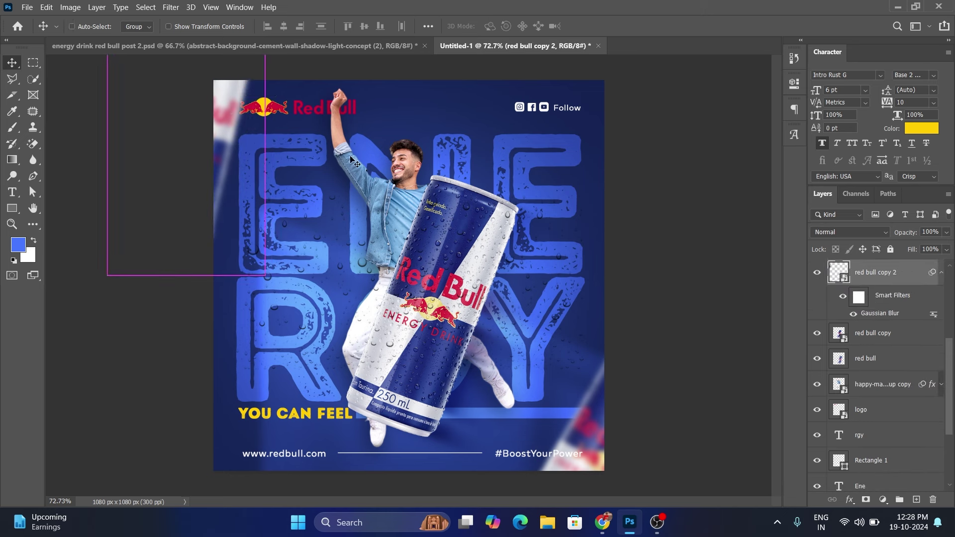
{"action": "left_click", "coordinate": [576, 25]}
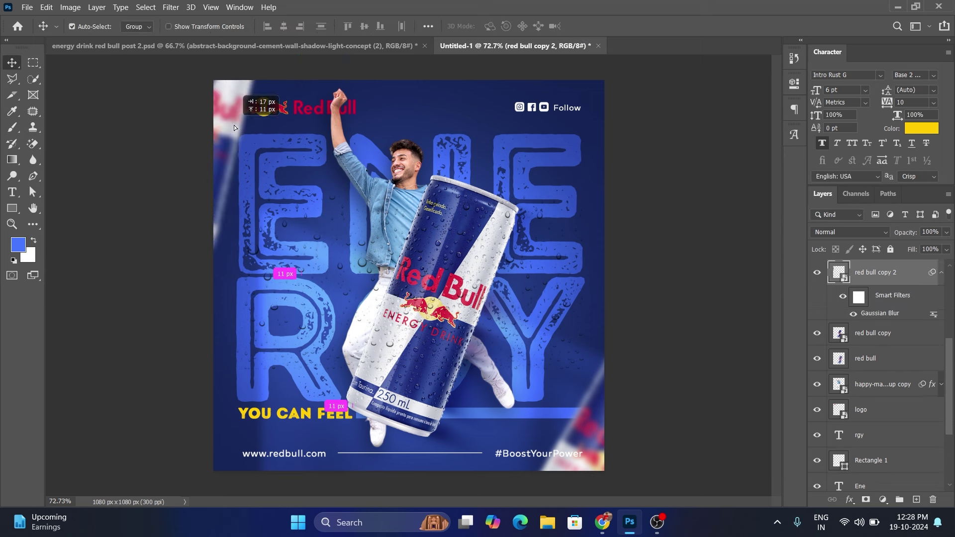
{"action": "left_click", "coordinate": [637, 241]}
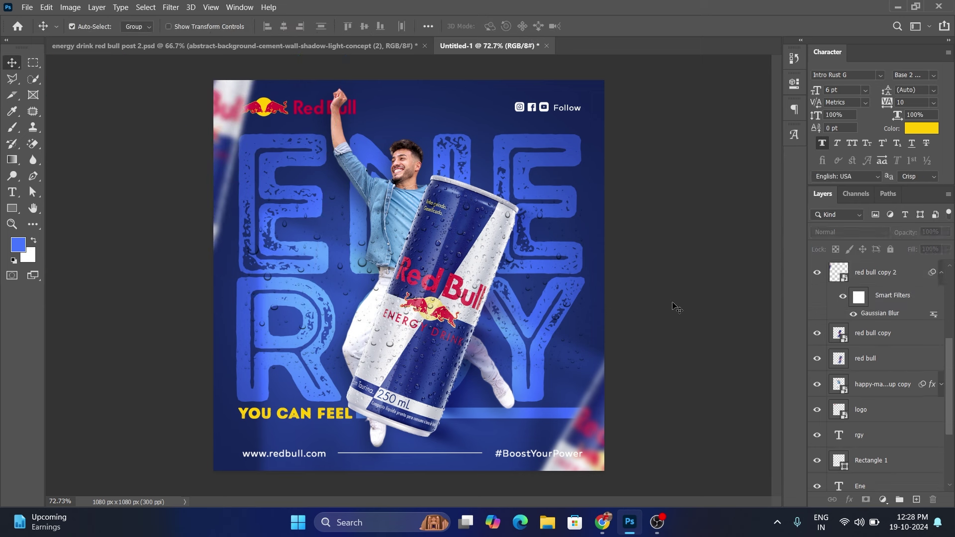